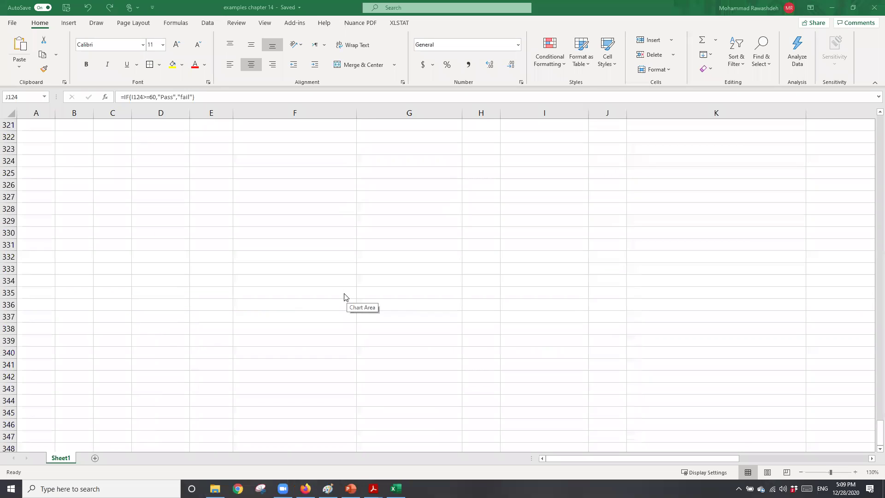
# Step: Enter the PI function in cell E324, below the existing table in columns D and E
pyautogui.scroll(4, 343, 296)
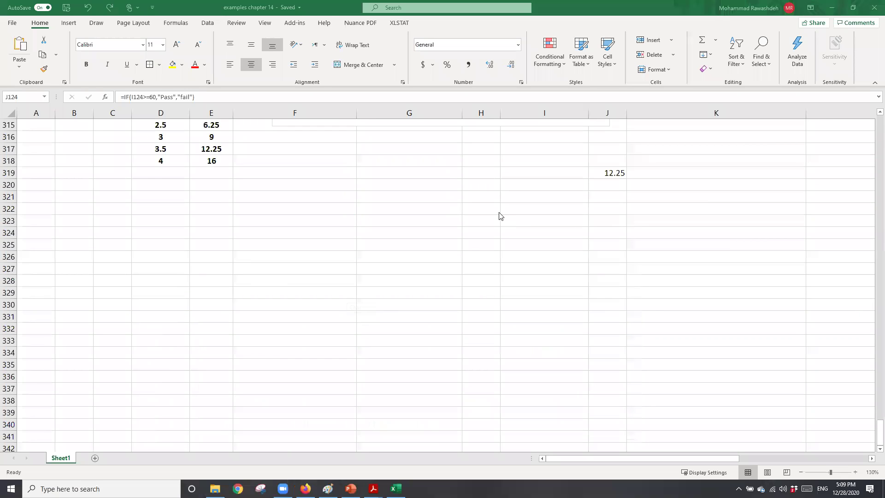
pyautogui.click(209, 237)
pyautogui.write('=')
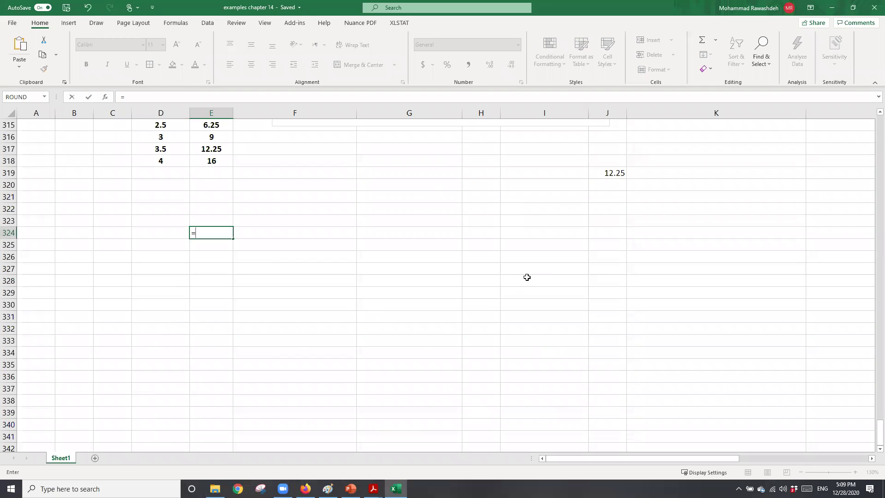
pyautogui.write('pi')
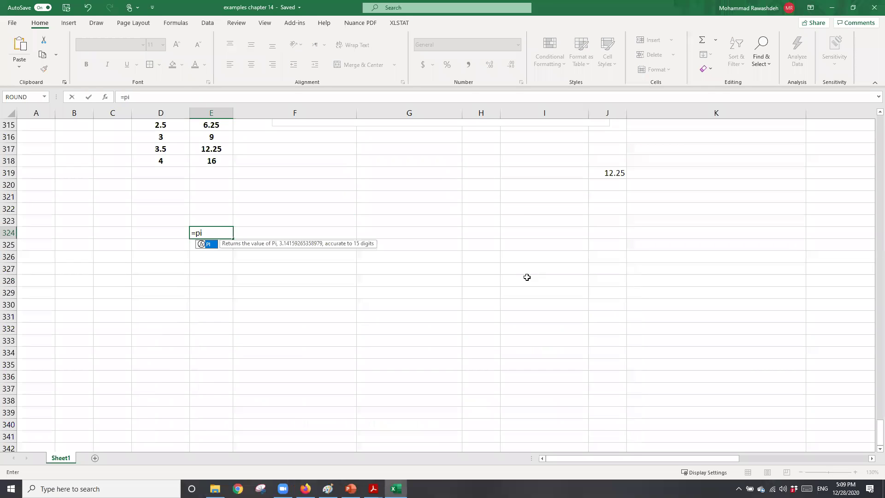
pyautogui.press('Tab')
pyautogui.press('Return')
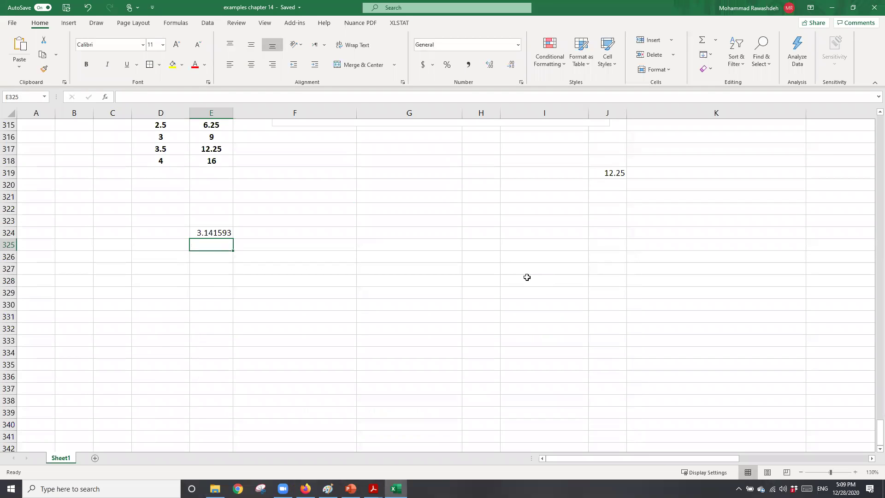
pyautogui.click(248, 233)
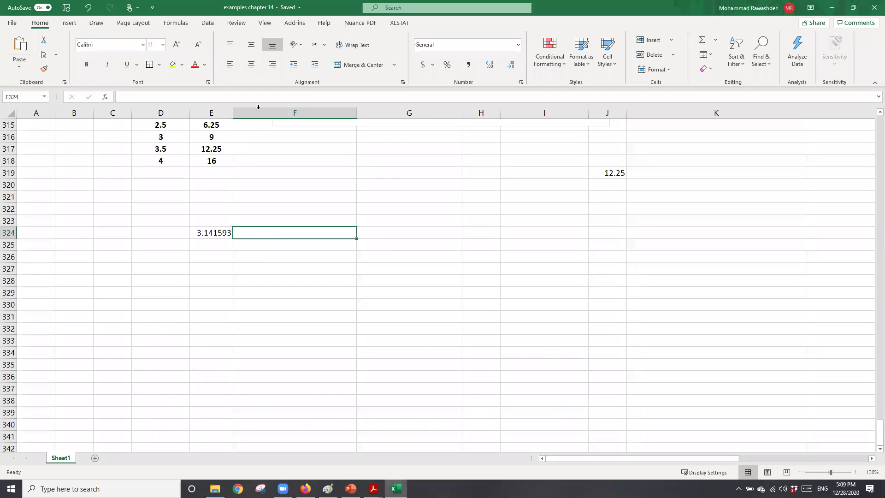
pyautogui.click(69, 23)
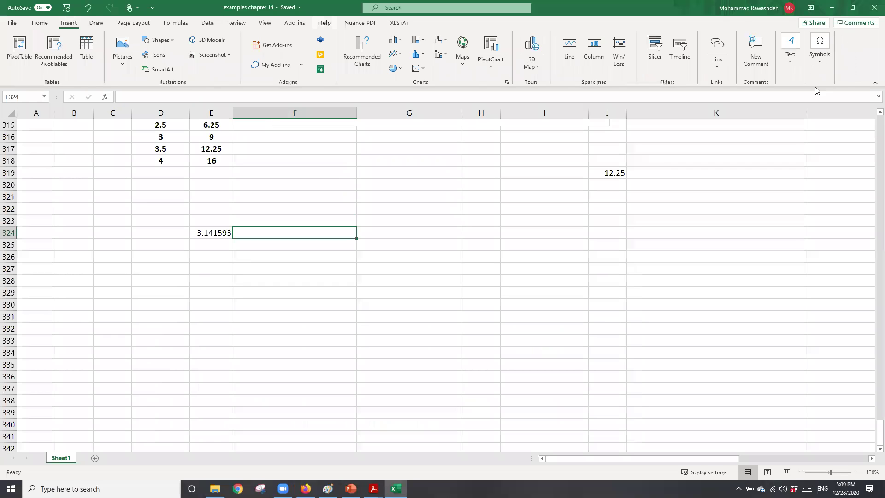
pyautogui.hotkey('alt', 'n')
pyautogui.press('e')
pyautogui.press('e')
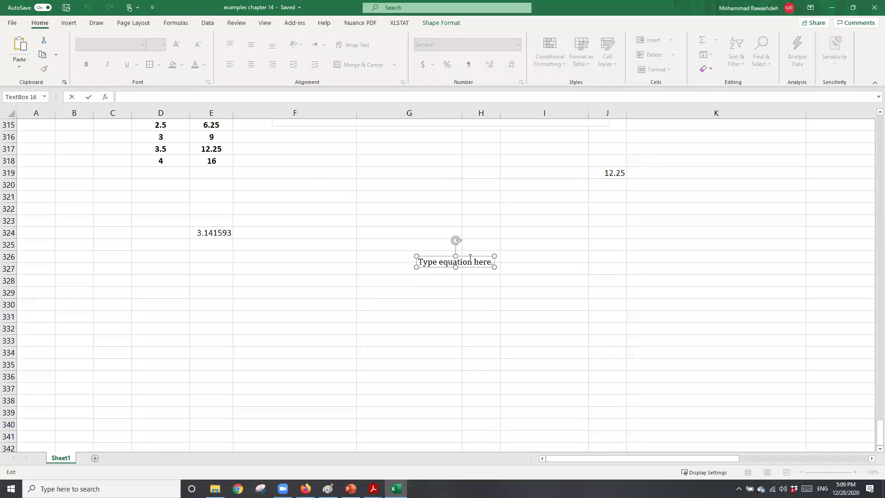
pyautogui.click(446, 266)
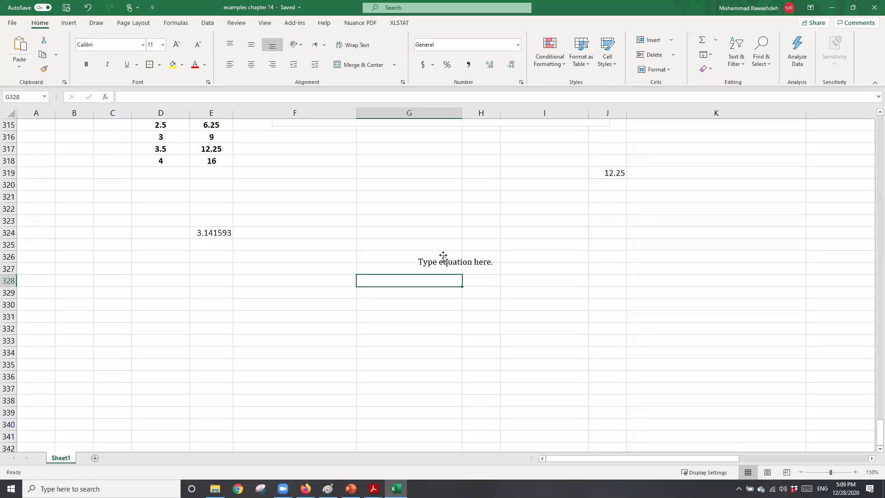
pyautogui.hotkey('ctrl', 'z')
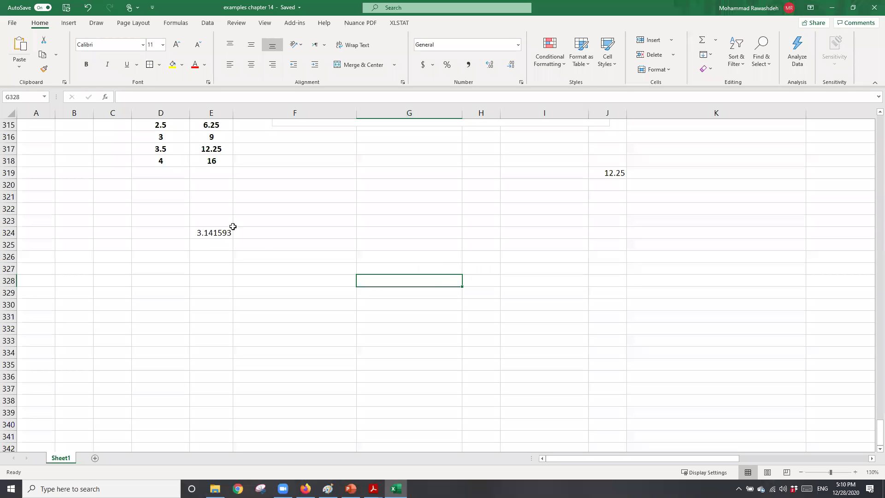
# Step: Insert the π symbol in cell D324 as a label beside the pi value
pyautogui.click(163, 241)
pyautogui.click(179, 233)
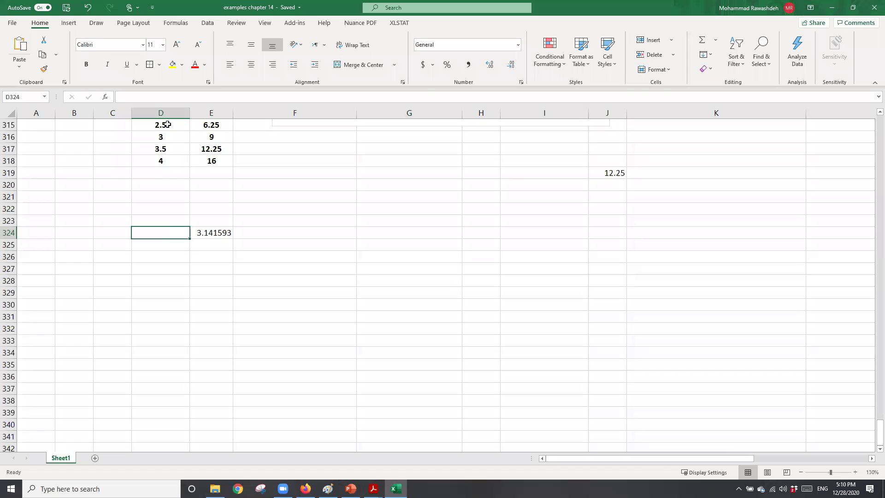
pyautogui.click(73, 24)
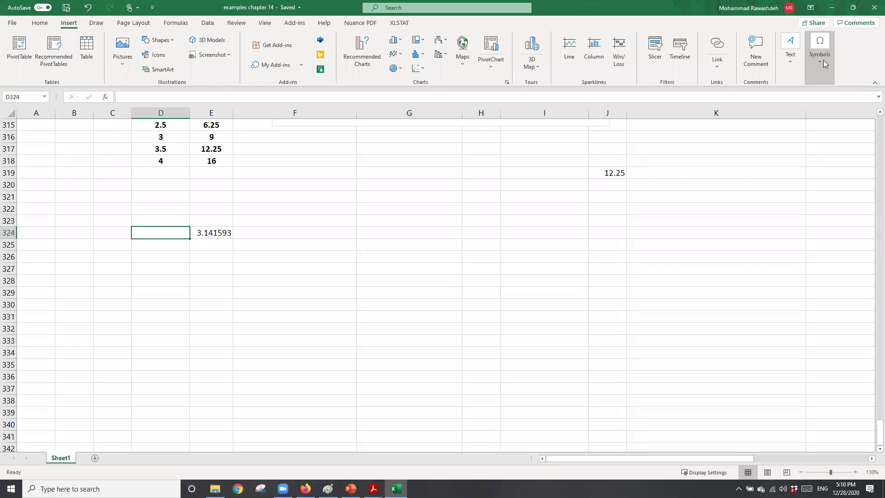
pyautogui.click(840, 92)
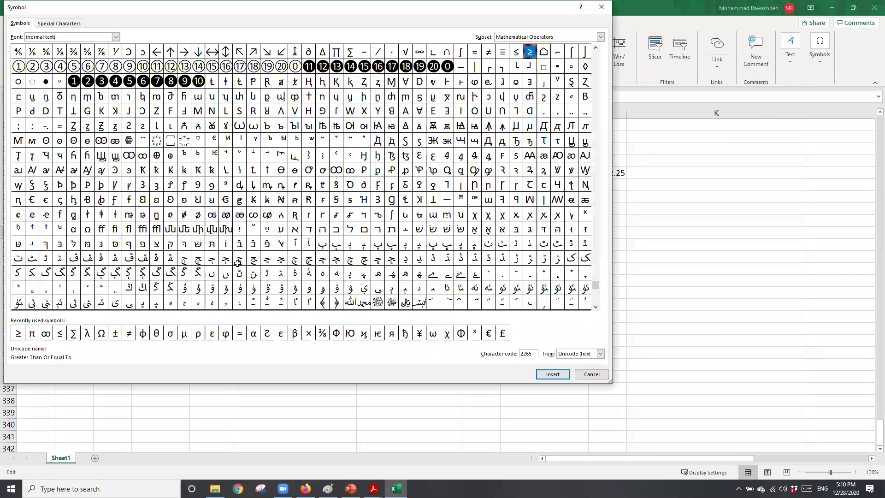
pyautogui.press('Escape')
# Step: Widen column E just enough to show the pi value in E324 to nine decimal places
pyautogui.moveTo(260, 119); pyautogui.dragTo(277, 120)
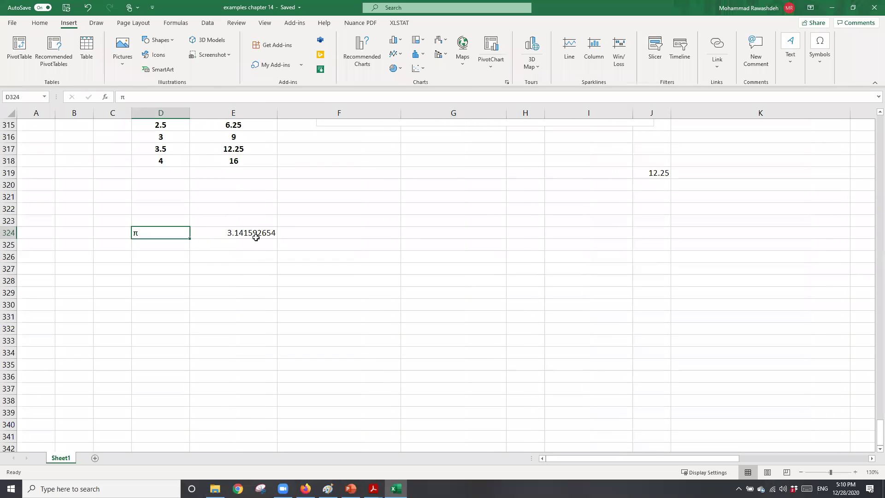
pyautogui.moveTo(269, 118); pyautogui.dragTo(268, 119)
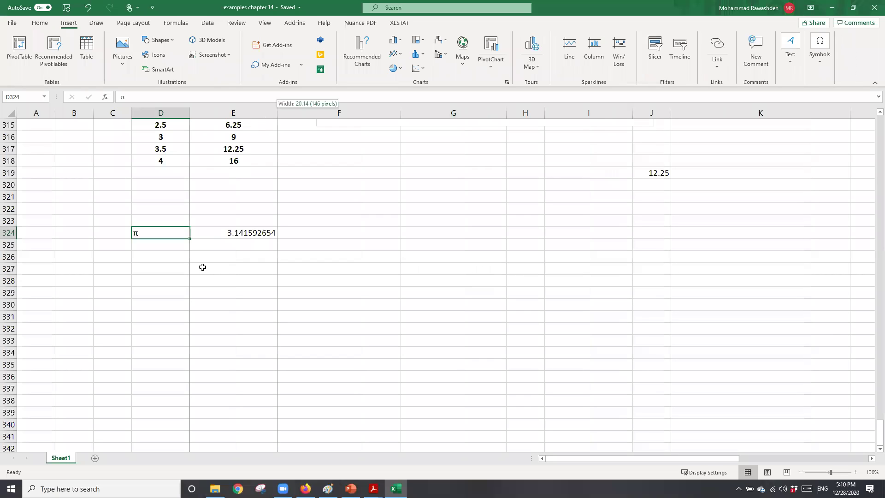
pyautogui.moveTo(170, 230); pyautogui.dragTo(247, 129)
pyautogui.click(149, 263)
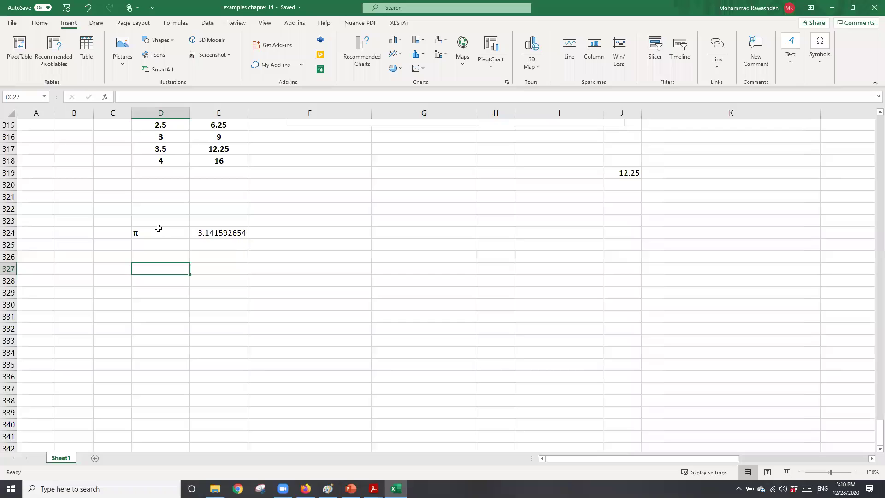
# Step: Enter the formula =pi() in cell F324, including the empty parentheses
pyautogui.click(286, 235)
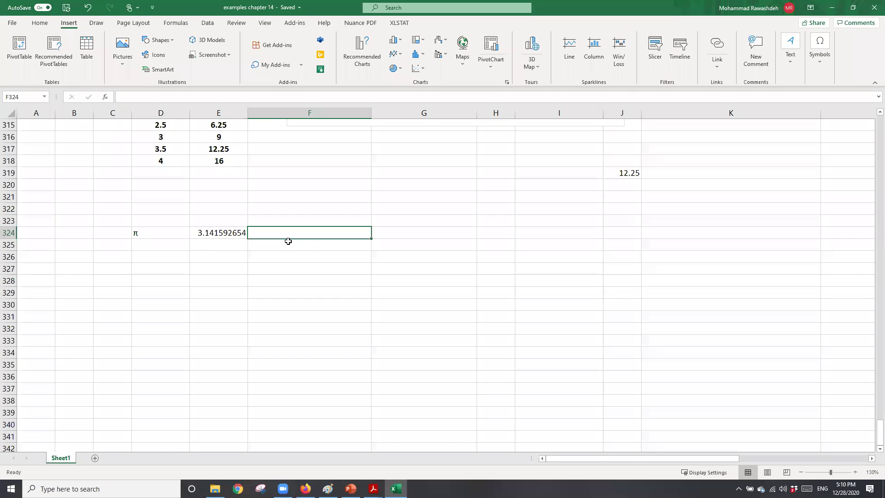
pyautogui.write('=pi')
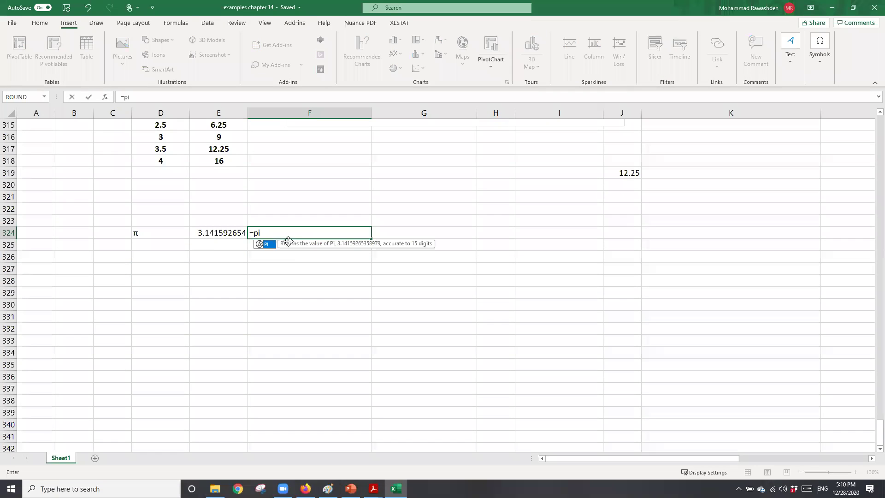
pyautogui.hotkey('ctrl', 'Return')
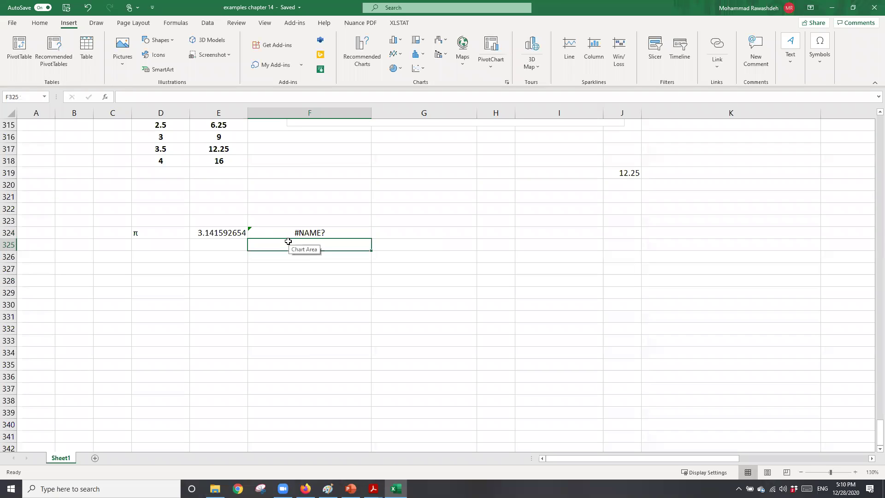
pyautogui.doubleClick(284, 232)
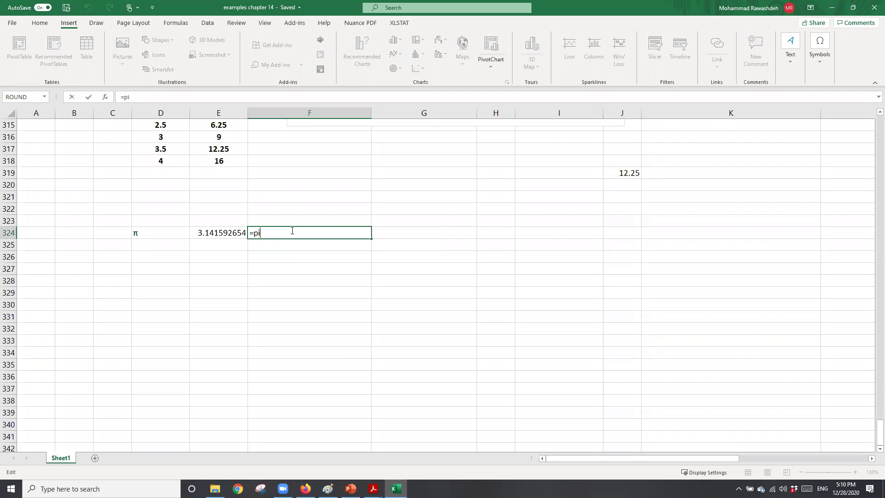
pyautogui.write('()')
pyautogui.press('Return')
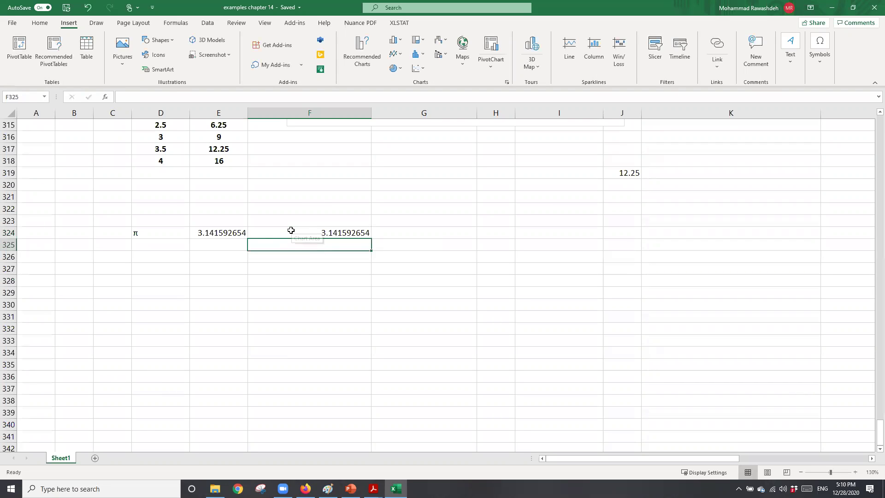
pyautogui.click(341, 291)
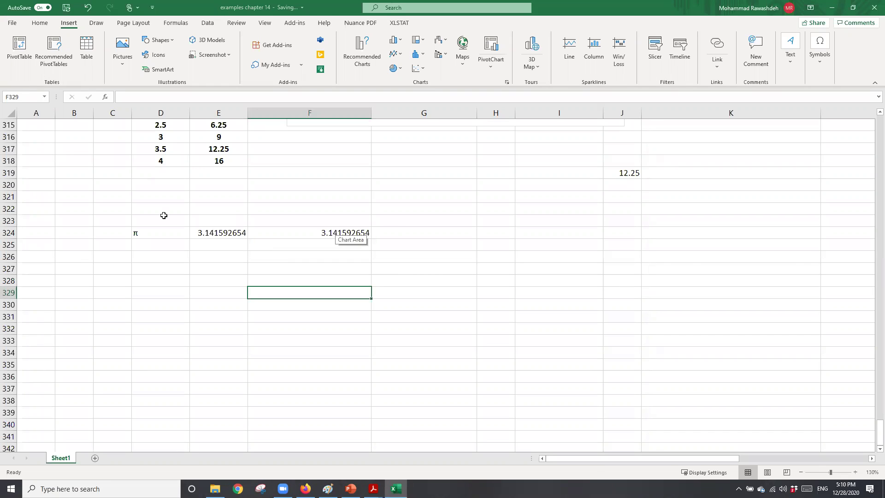
# Step: Enter the quoted text "=pi()" in cell C324 as a note showing the syntax
pyautogui.doubleClick(101, 232)
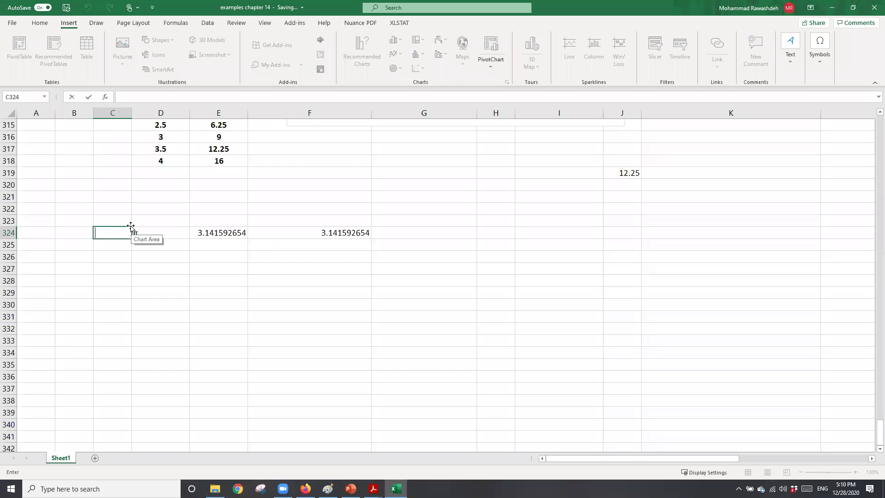
pyautogui.write('"=pi()"')
pyautogui.press('Return')
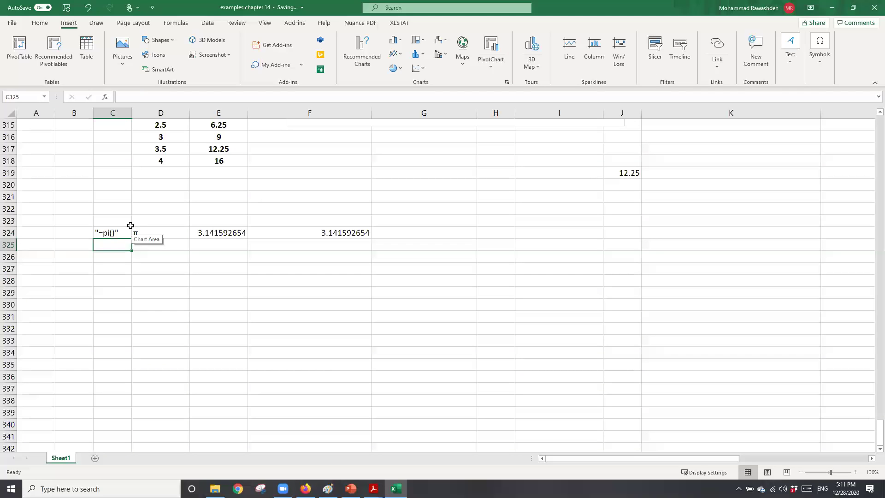
# Step: Color the =pi() text of the syntax note in cell C324 red
pyautogui.click(102, 234)
pyautogui.doubleClick(101, 234)
pyautogui.doubleClick(114, 234)
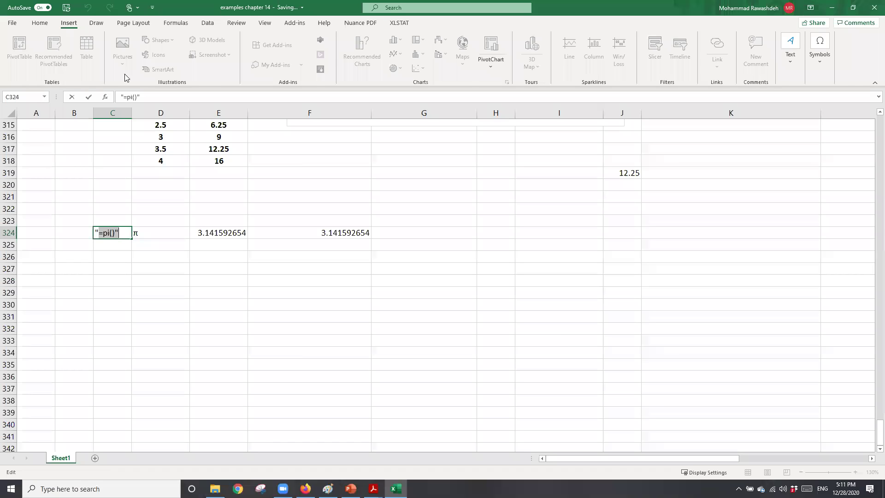
pyautogui.scroll(1, 174, 77)
pyautogui.click(195, 65)
pyautogui.click(210, 204)
pyautogui.click(202, 263)
pyautogui.click(149, 268)
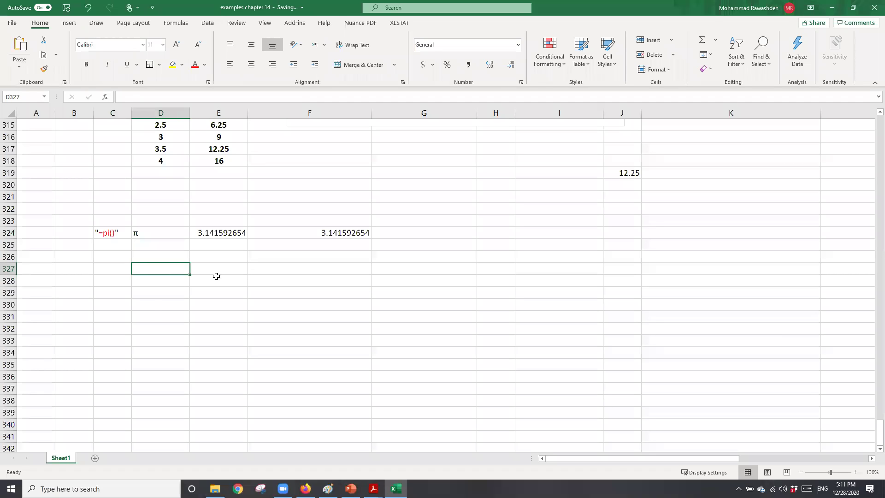
# Step: Enter 0 in cell E327 as the first angle of a new list
pyautogui.press('Right')
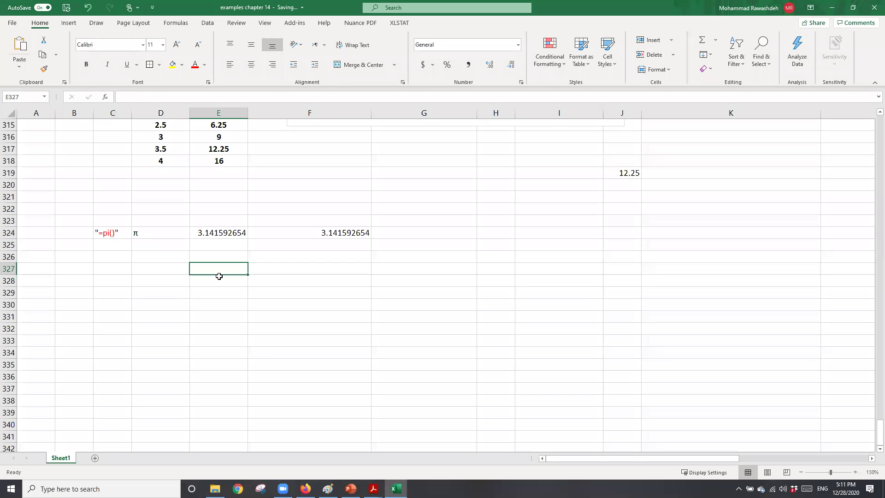
pyautogui.write('0')
pyautogui.press('Return')
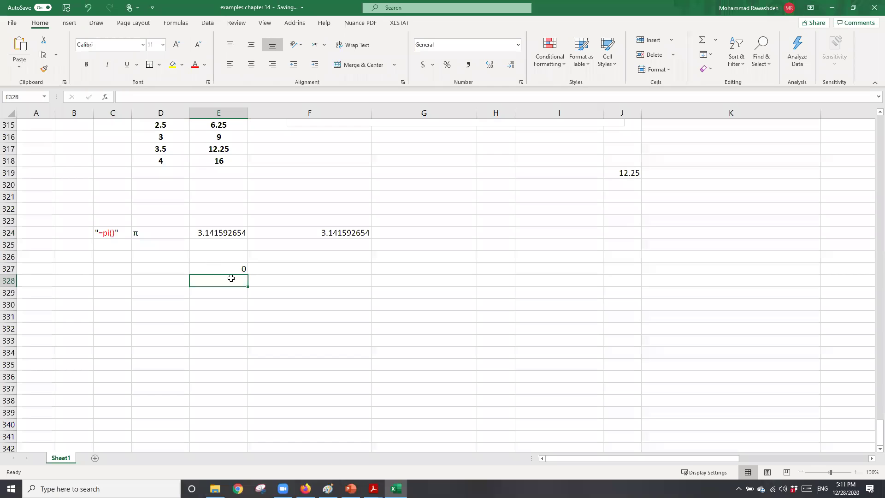
# Step: Enter the formula =pi()/4 in cell E328, below the 0
pyautogui.write('0')
pyautogui.press('BackSpace')
pyautogui.write('=')
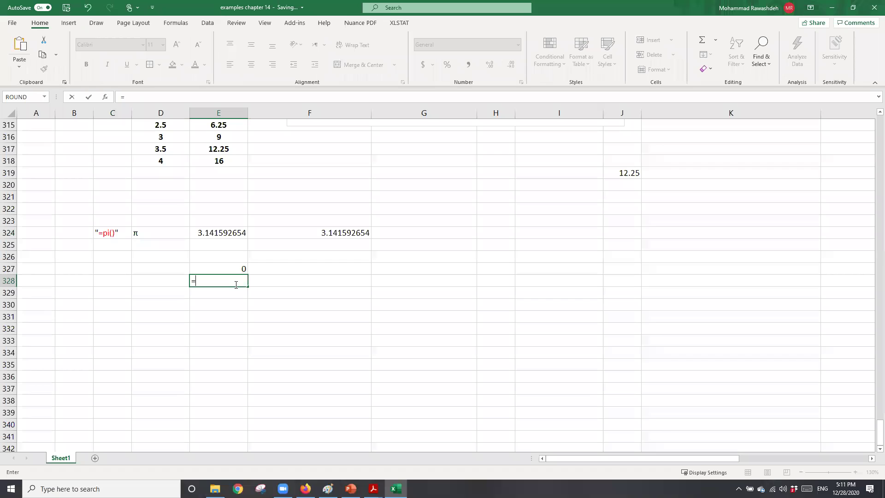
pyautogui.write('p')
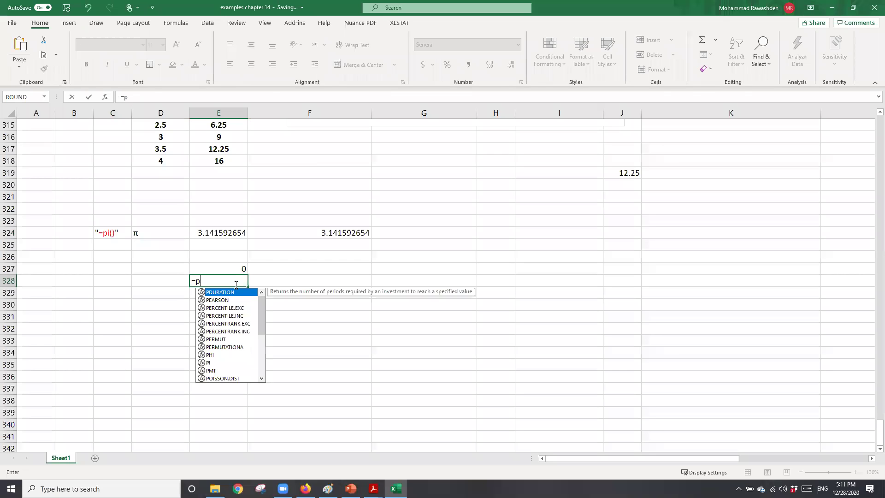
pyautogui.write('i')
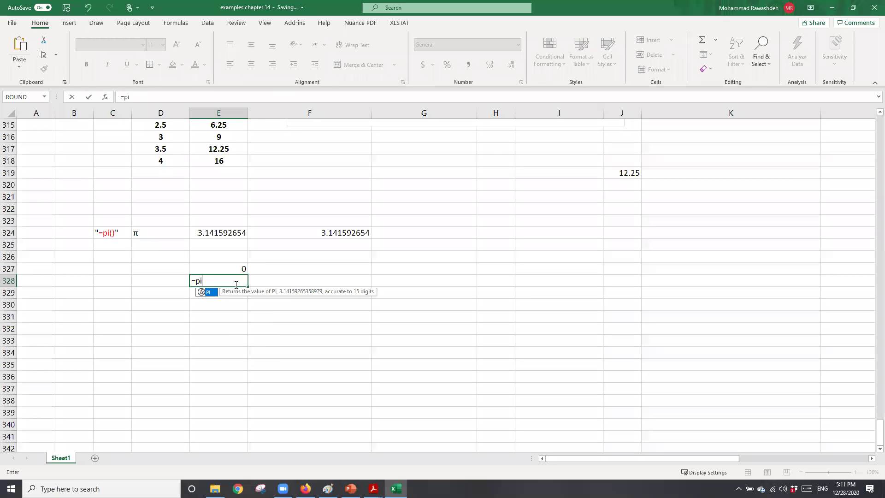
pyautogui.write('()/4')
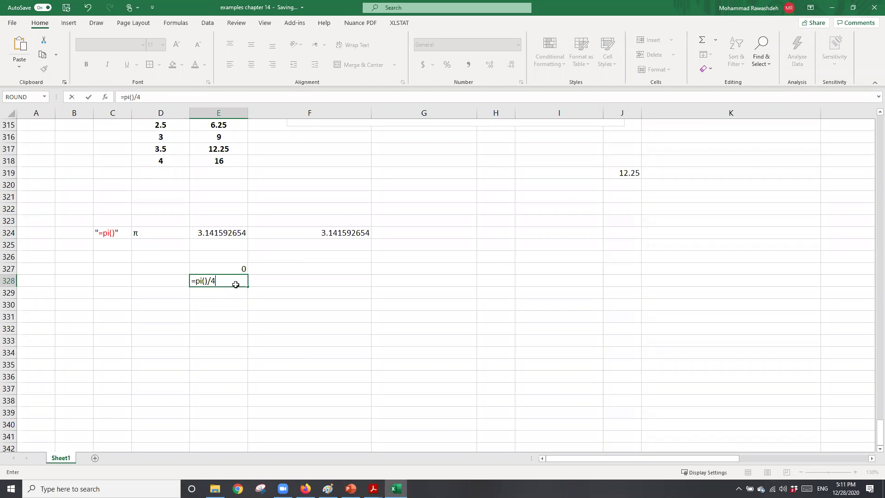
pyautogui.press('Return')
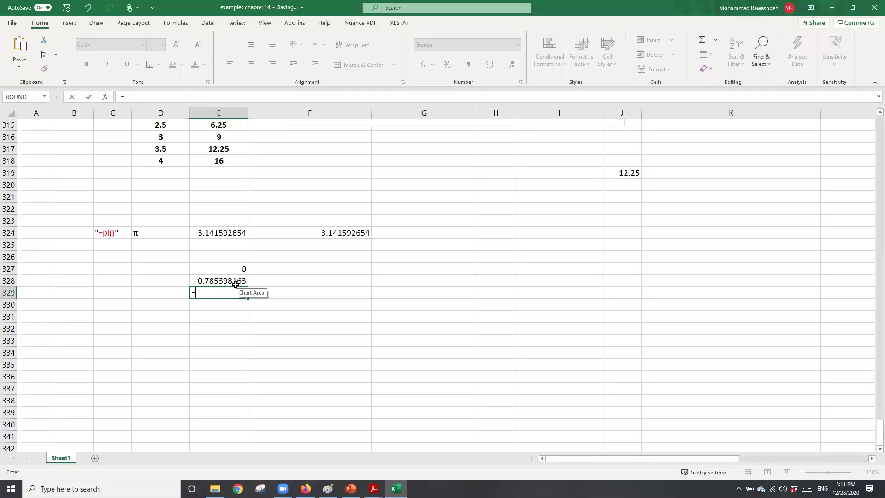
# Step: Enter the formula =pi()/2 in cell E329 as the next angle
pyautogui.write('=p')
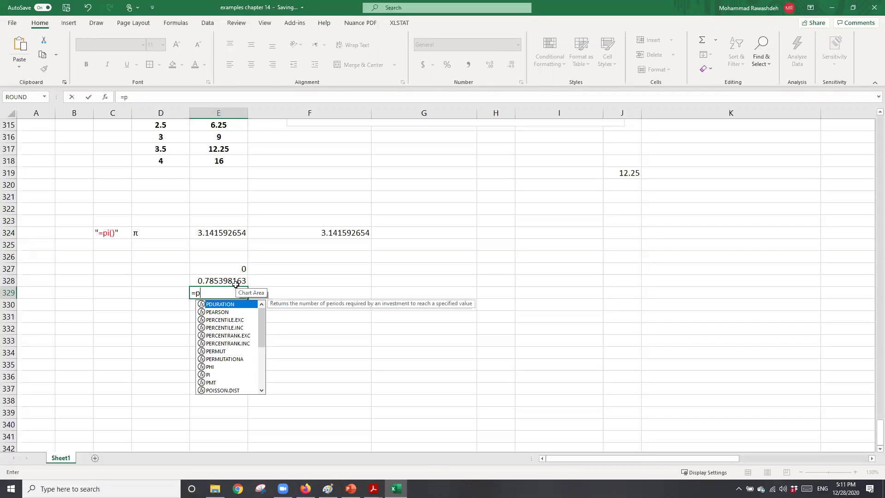
pyautogui.write('i')
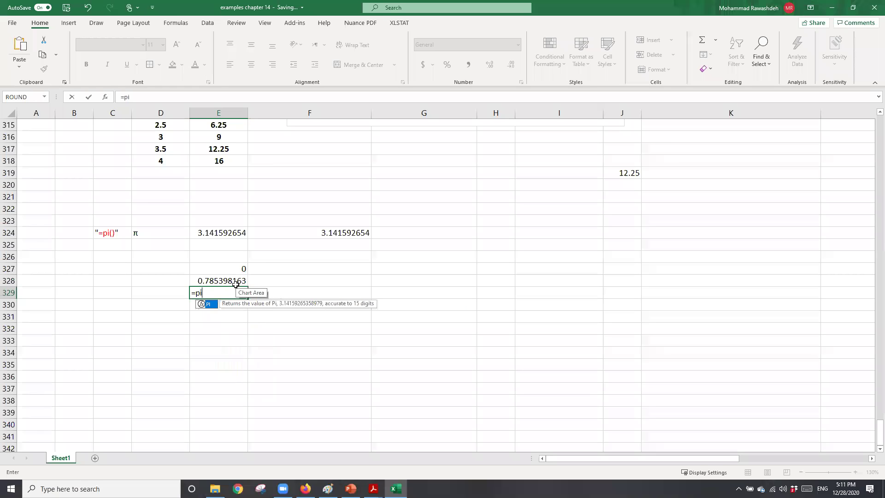
pyautogui.write('()/2')
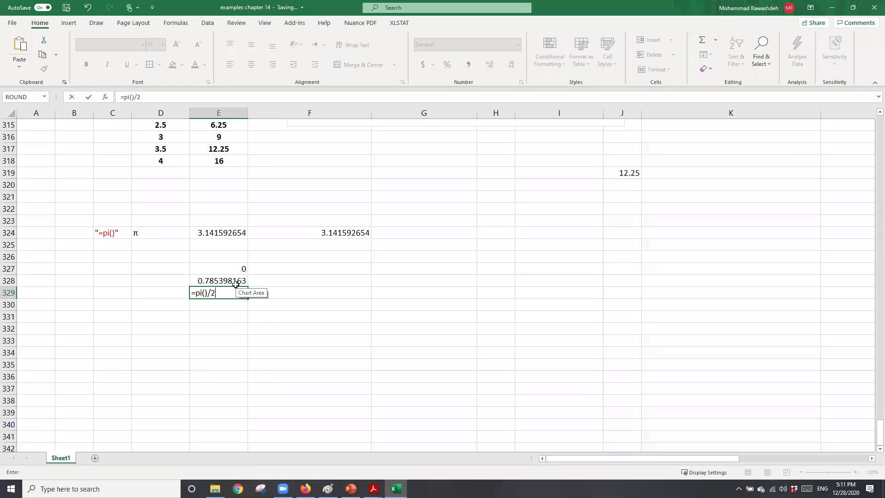
pyautogui.press('Return')
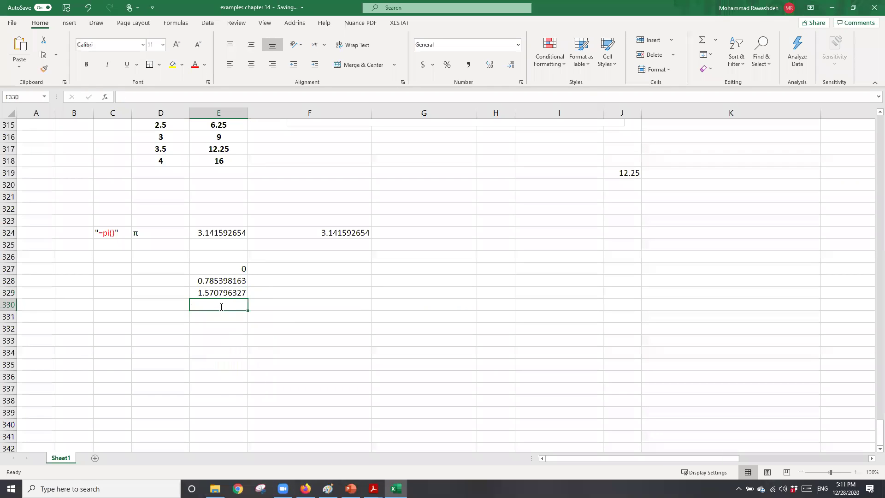
# Step: Enter the formula =3*pi()/4 in cell E330
pyautogui.write('=3')
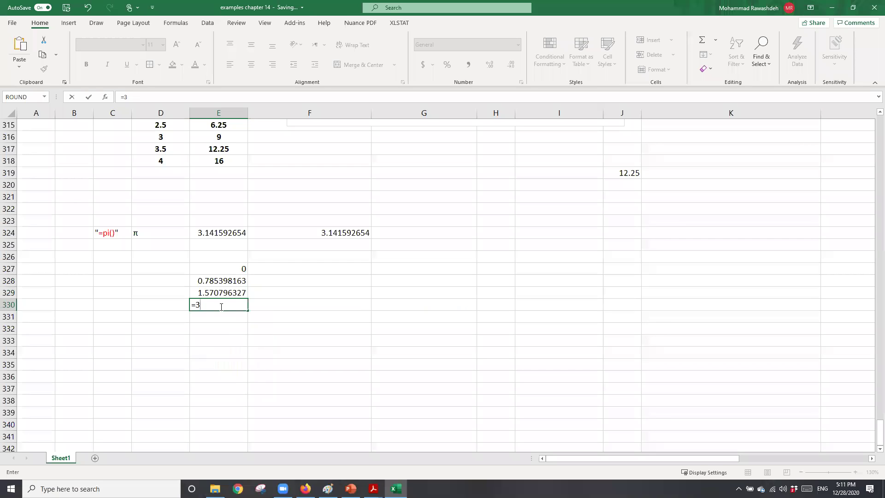
pyautogui.write('*pi')
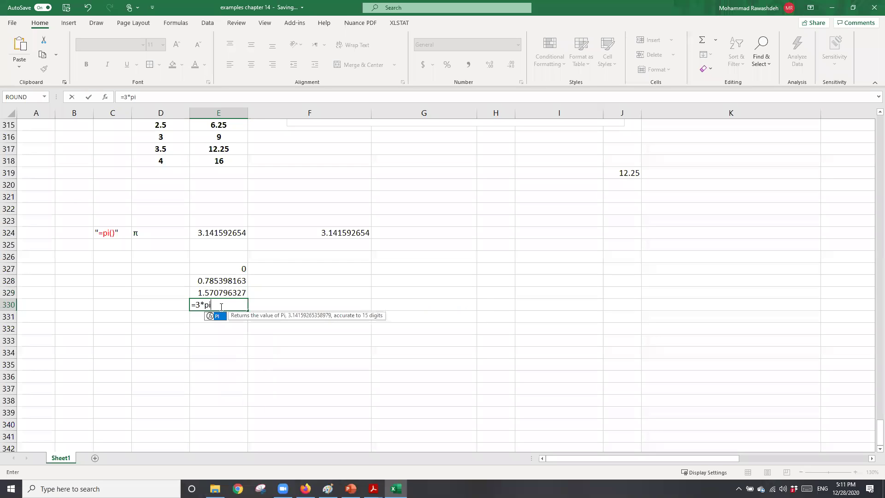
pyautogui.write('()/4')
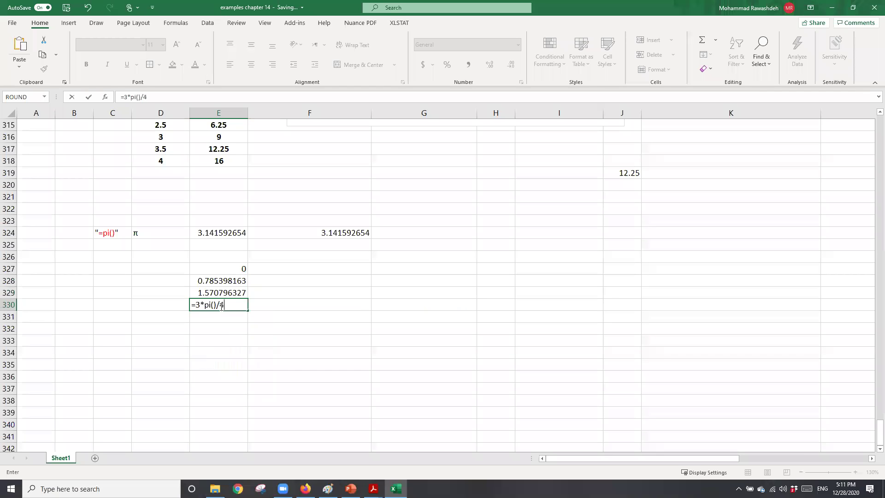
pyautogui.press('Return')
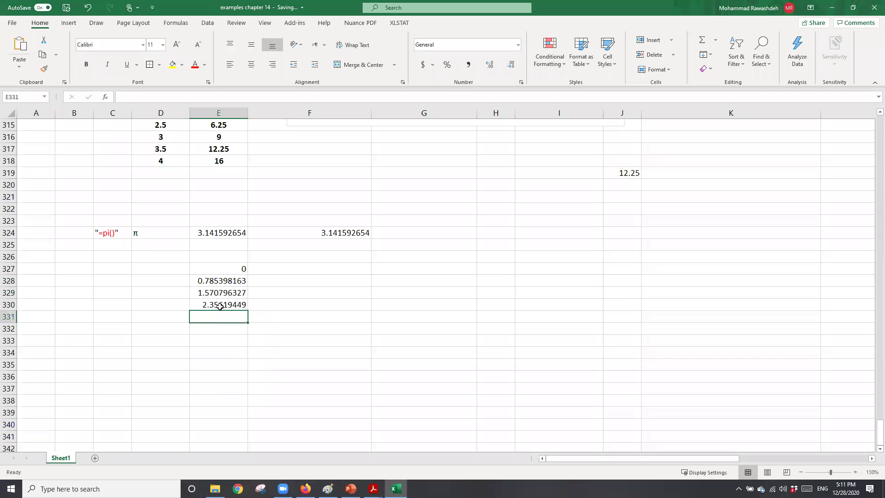
# Step: Enter the formula =2*pi() in cell E331 as the last angle of the list
pyautogui.press('Return')
pyautogui.click(225, 317)
pyautogui.write('=2*p')
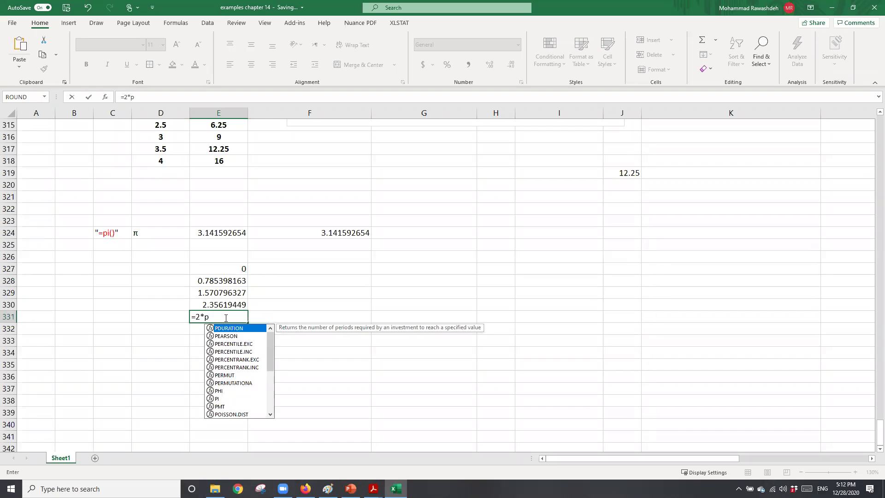
pyautogui.write('i()')
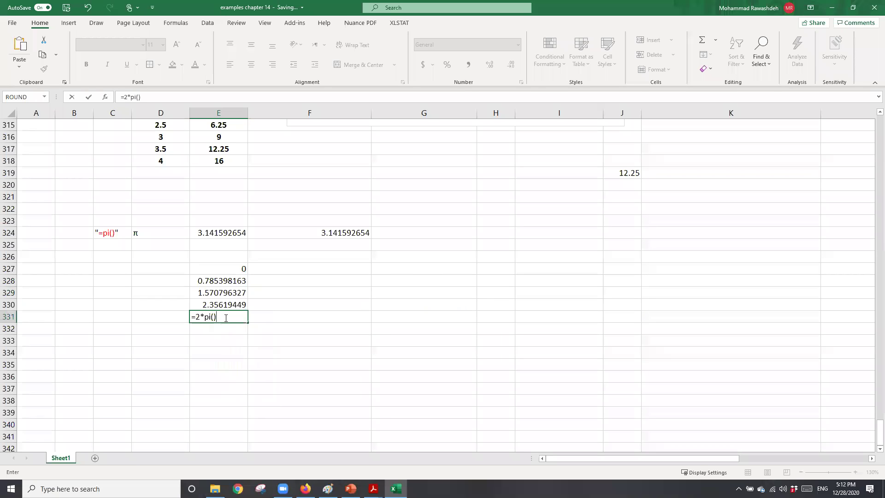
pyautogui.press('Return')
pyautogui.moveTo(243, 268); pyautogui.dragTo(244, 369)
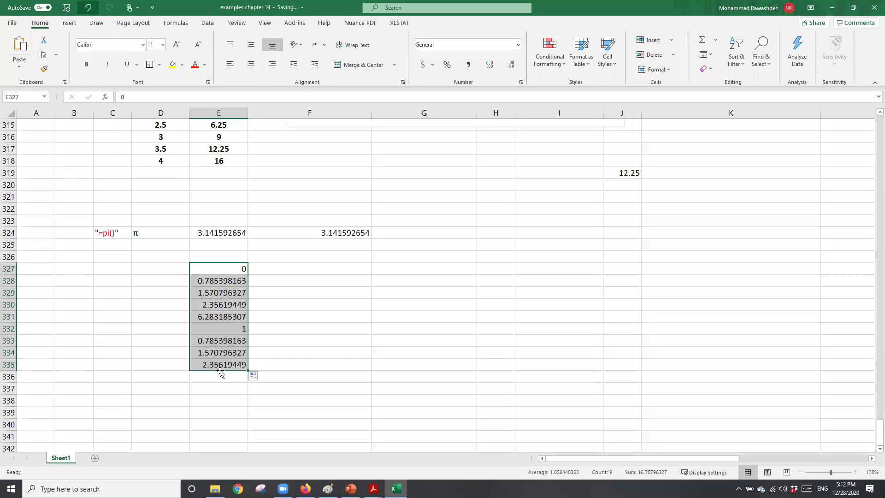
pyautogui.hotkey('ctrl', 'z')
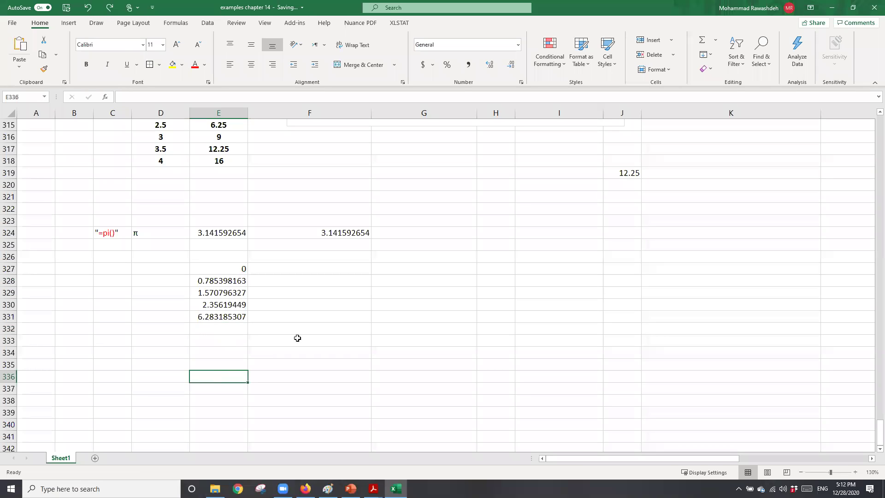
pyautogui.click(140, 235)
pyautogui.rightClick(141, 235)
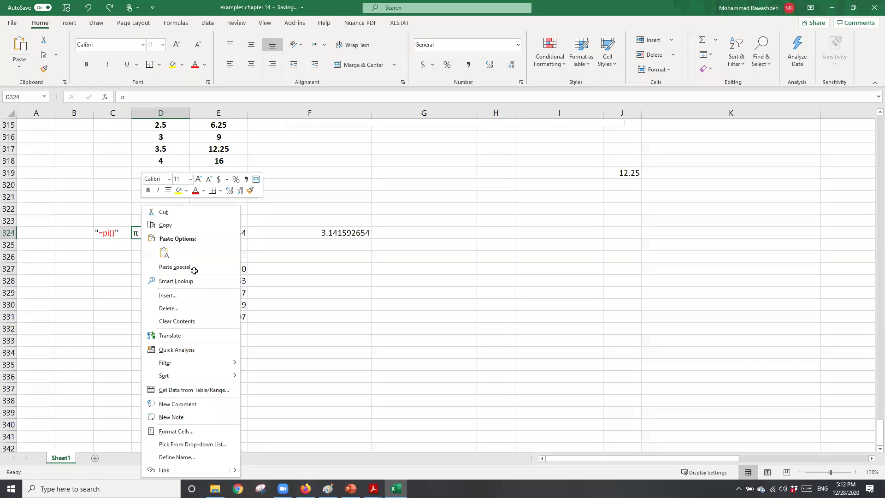
pyautogui.hotkey('ctrl', 'c')
pyautogui.click(176, 273)
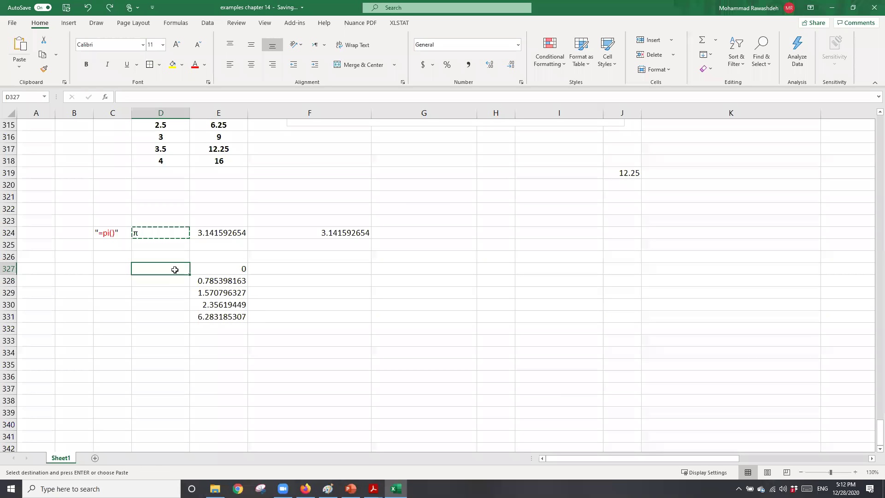
pyautogui.rightClick(174, 272)
pyautogui.hotkey('ctrl', 'v')
pyautogui.press('BackSpace')
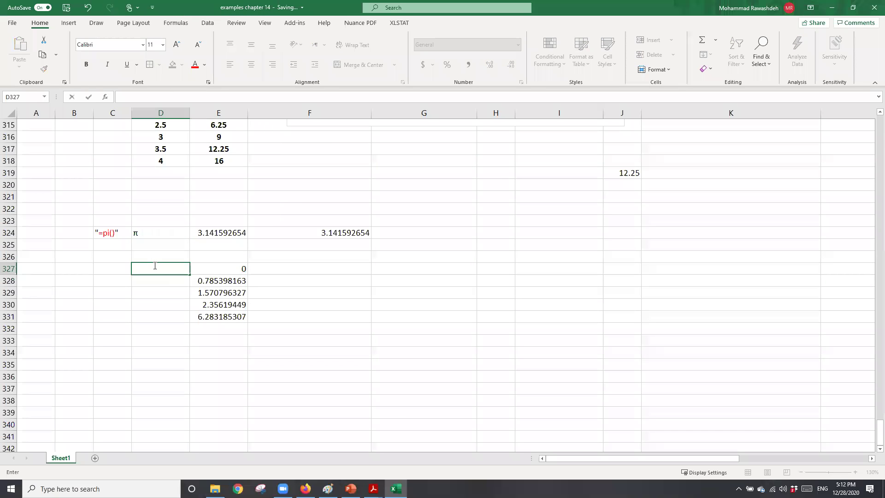
# Step: Enter the heading rad in cell E326 above the angle values
pyautogui.click(231, 258)
pyautogui.write('rad')
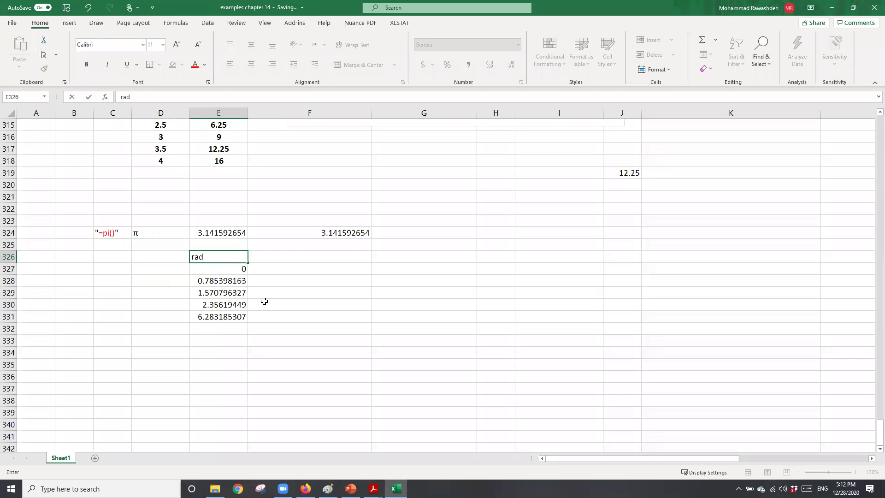
pyautogui.click(264, 301)
pyautogui.click(183, 259)
pyautogui.write('degree')
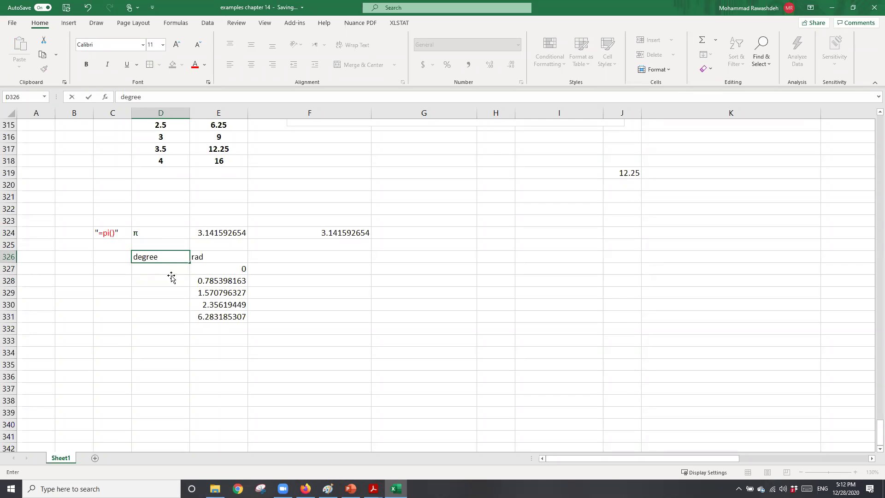
pyautogui.click(171, 279)
pyautogui.click(241, 267)
pyautogui.click(262, 258)
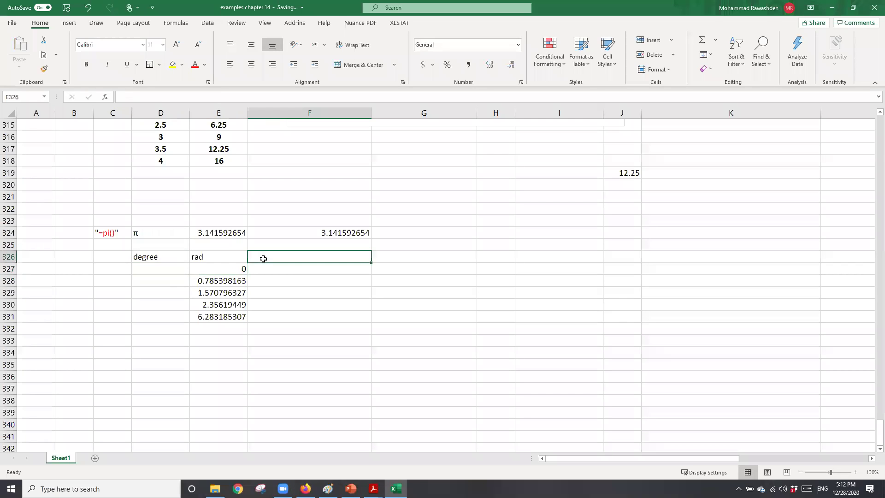
pyautogui.click(165, 253)
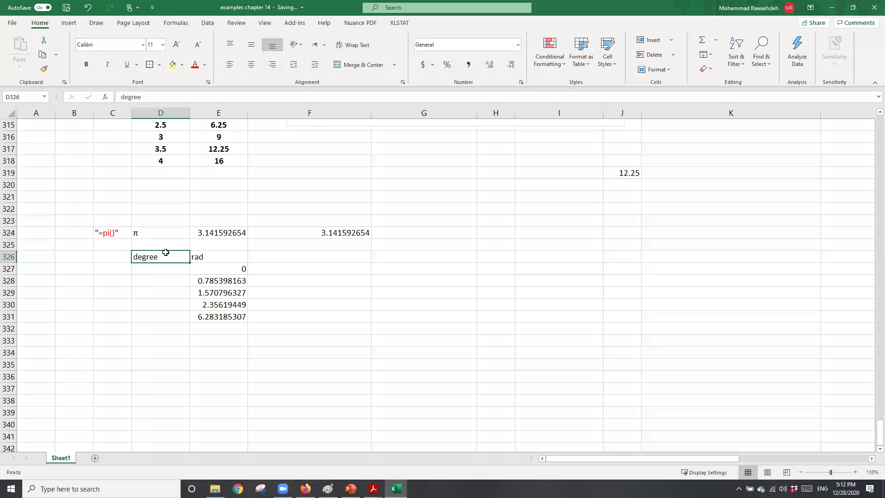
pyautogui.press('Delete')
# Step: Center the contents of cells C326:F338 horizontally and make them bold
pyautogui.moveTo(183, 254); pyautogui.dragTo(218, 314)
pyautogui.moveTo(118, 267); pyautogui.dragTo(374, 363)
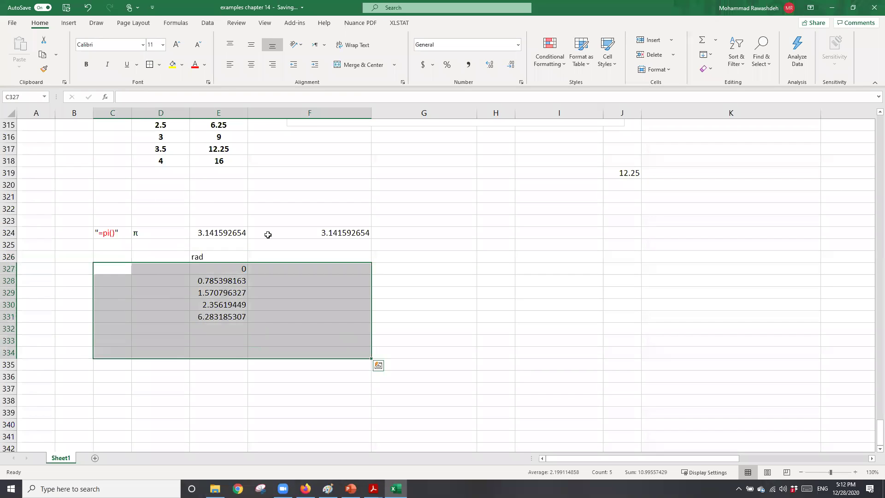
pyautogui.click(252, 65)
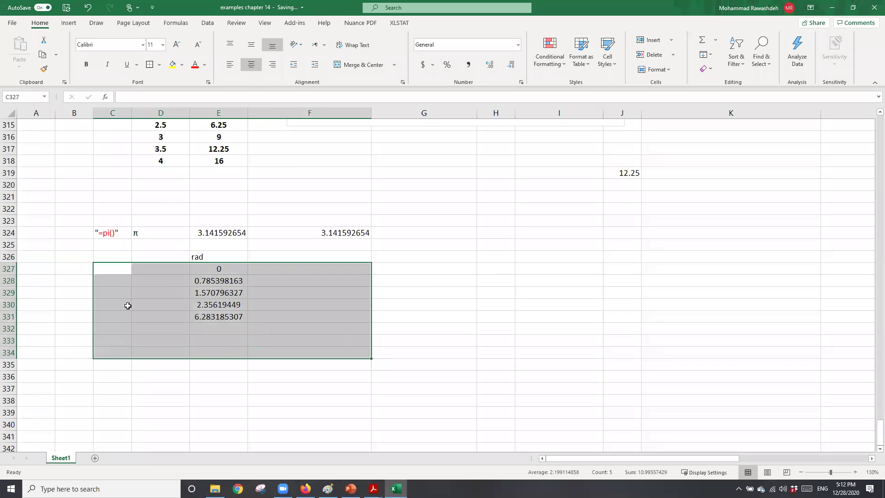
pyautogui.moveTo(109, 257); pyautogui.dragTo(364, 402)
pyautogui.click(251, 64)
pyautogui.click(87, 64)
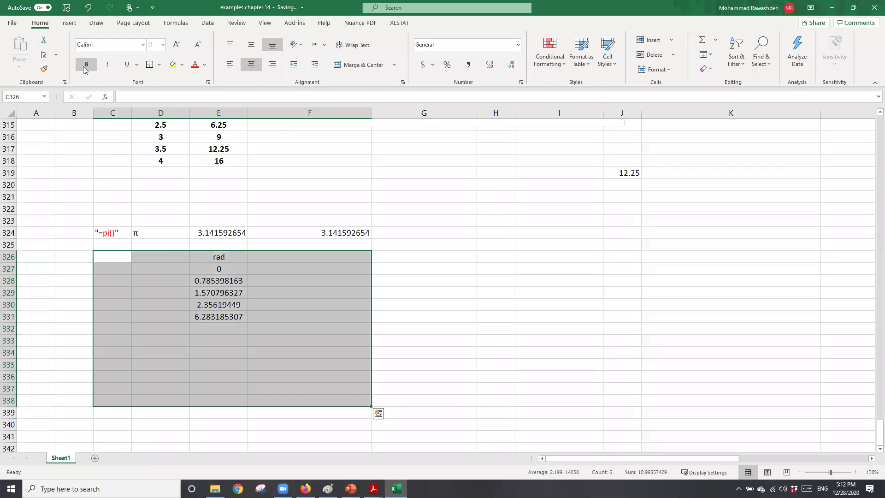
pyautogui.click(197, 255)
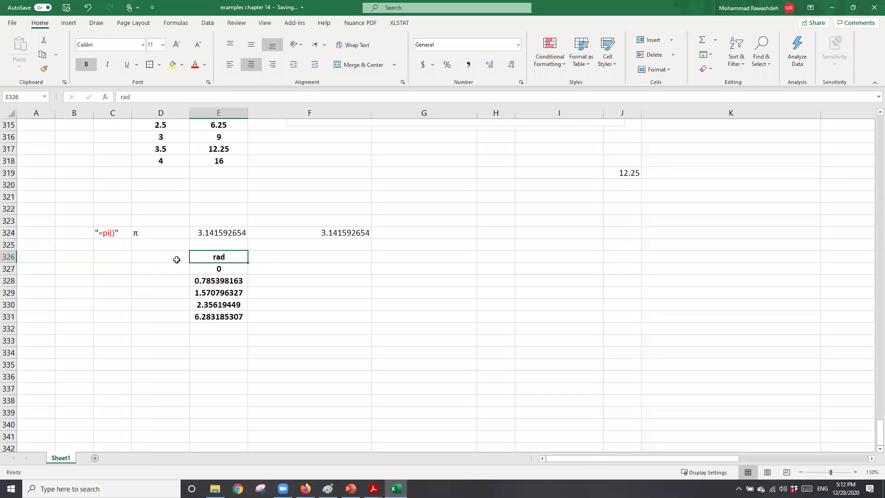
# Step: Enter 0 in cell D327 as the label for the first angle
pyautogui.click(171, 268)
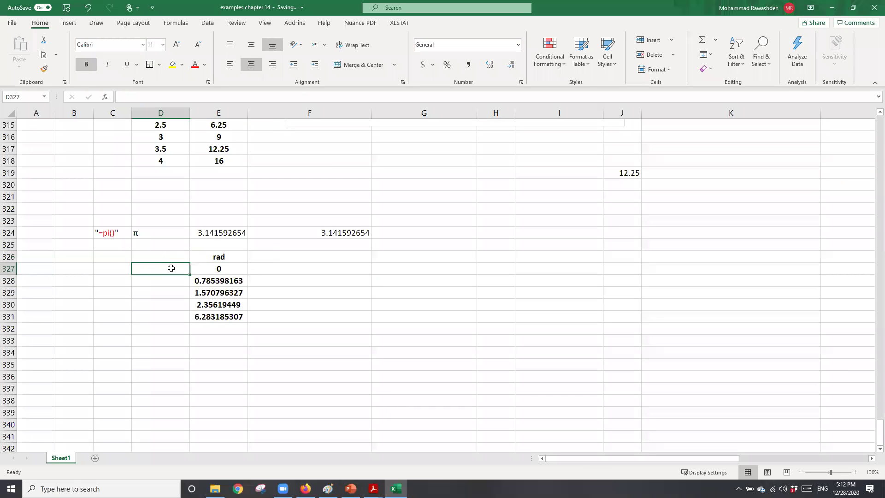
pyautogui.write('0')
pyautogui.press('Return')
# Step: Copy the π symbol from cell D324 into D328 and complete it as the label π/4
pyautogui.click(142, 234)
pyautogui.rightClick(152, 235)
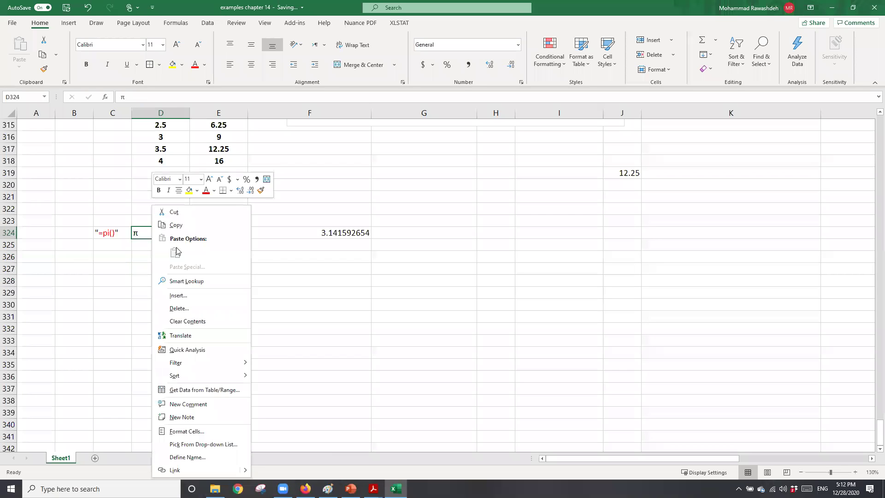
pyautogui.click(140, 233)
pyautogui.rightClick(141, 234)
pyautogui.click(164, 226)
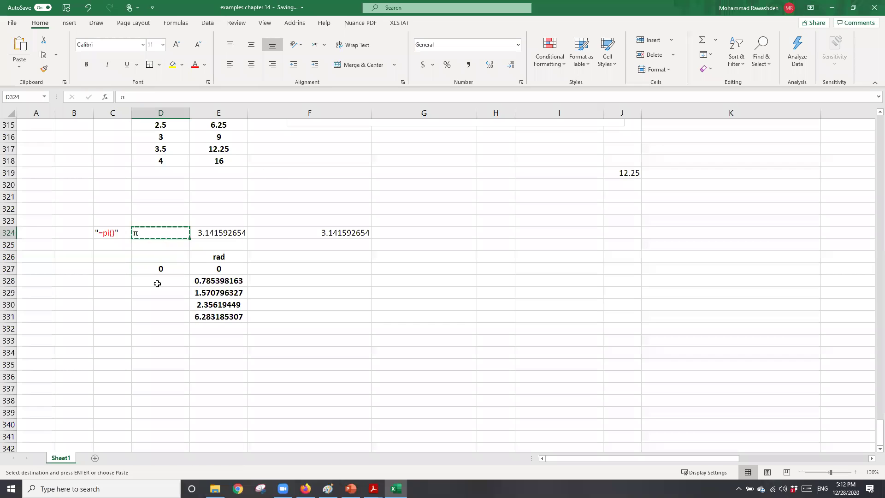
pyautogui.click(156, 280)
pyautogui.rightClick(157, 281)
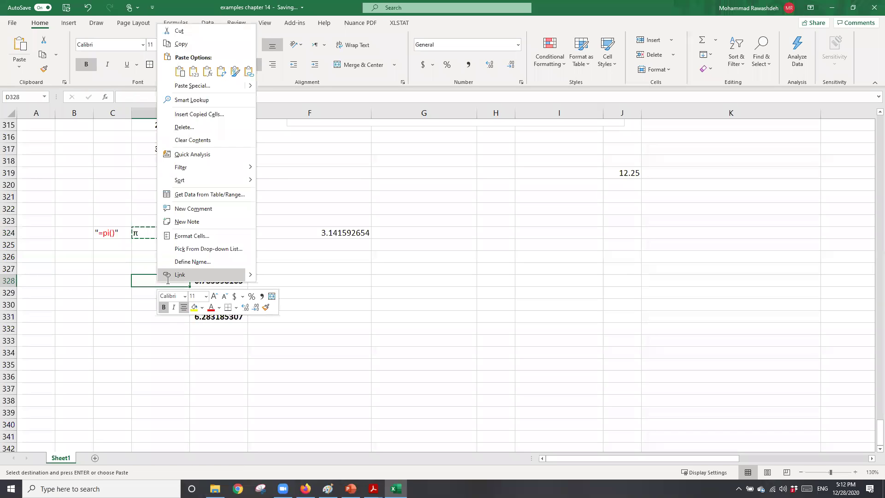
pyautogui.press('Escape')
pyautogui.write('π/')
pyautogui.press('Return')
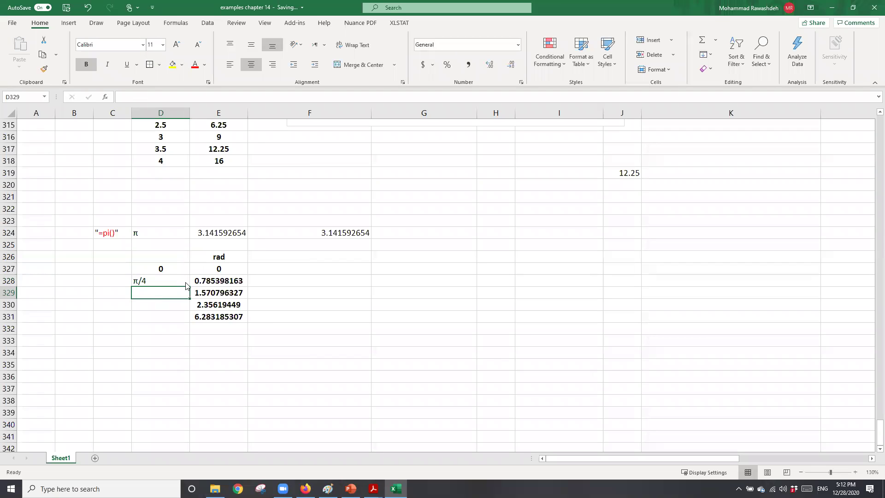
# Step: Copy the π/4 label from D328 into D329 and change it to π/2
pyautogui.rightClick(158, 294)
pyautogui.press('Escape')
pyautogui.click(138, 280)
pyautogui.rightClick(147, 280)
pyautogui.hotkey('ctrl', 'c')
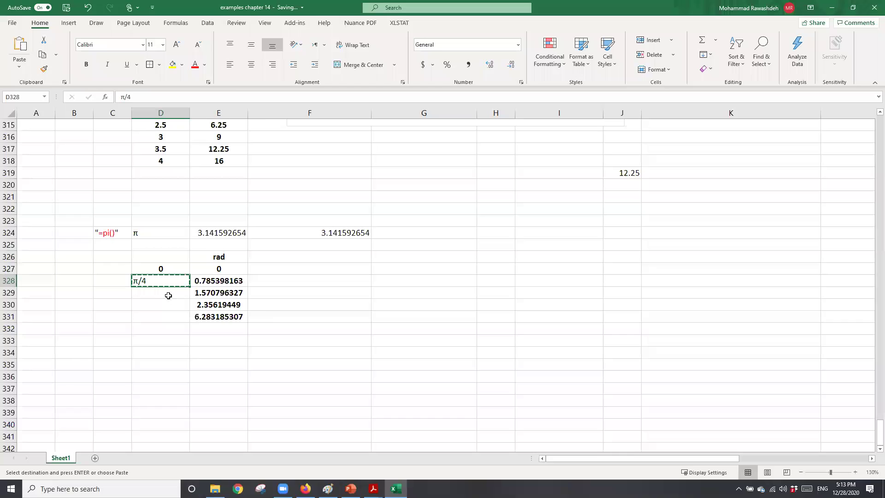
pyautogui.click(168, 292)
pyautogui.rightClick(168, 300)
pyautogui.click(151, 295)
pyautogui.hotkey('ctrl', 'v')
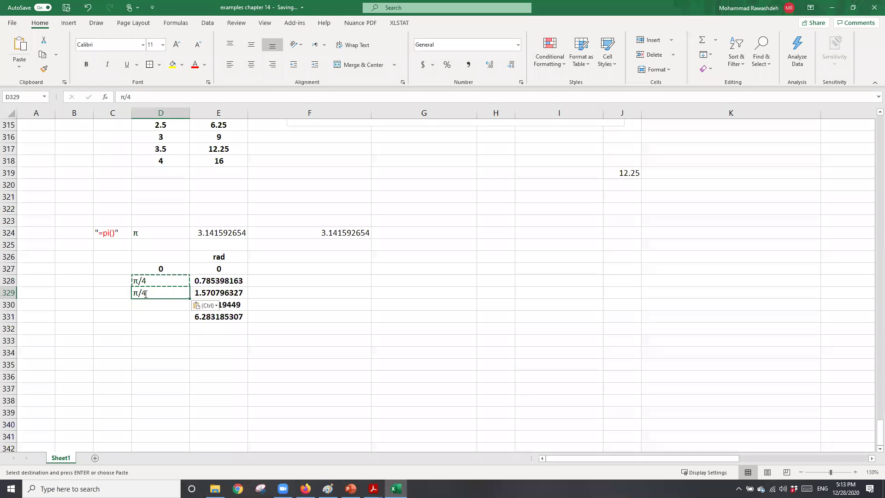
pyautogui.doubleClick(146, 294)
pyautogui.press('BackSpace')
pyautogui.write('2')
pyautogui.press('Return')
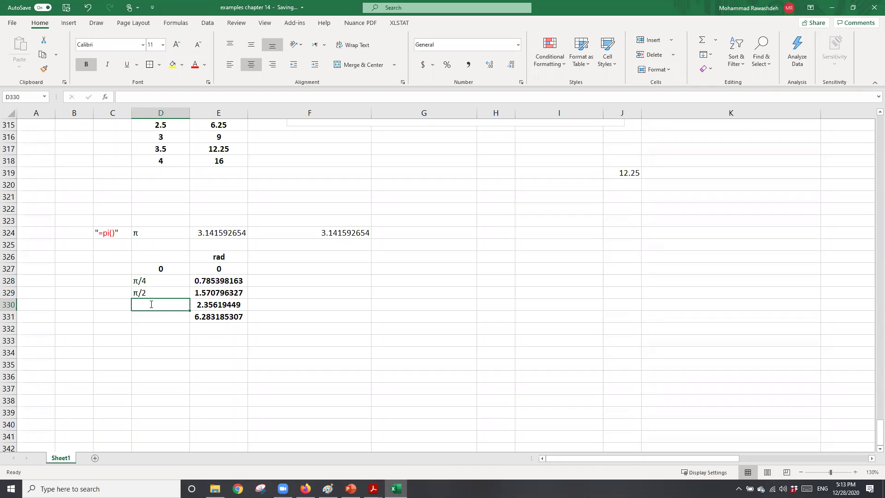
# Step: Copy the π/2 label from D329 into D330 and change it to 3π/4
pyautogui.write('3')
pyautogui.rightClick(170, 302)
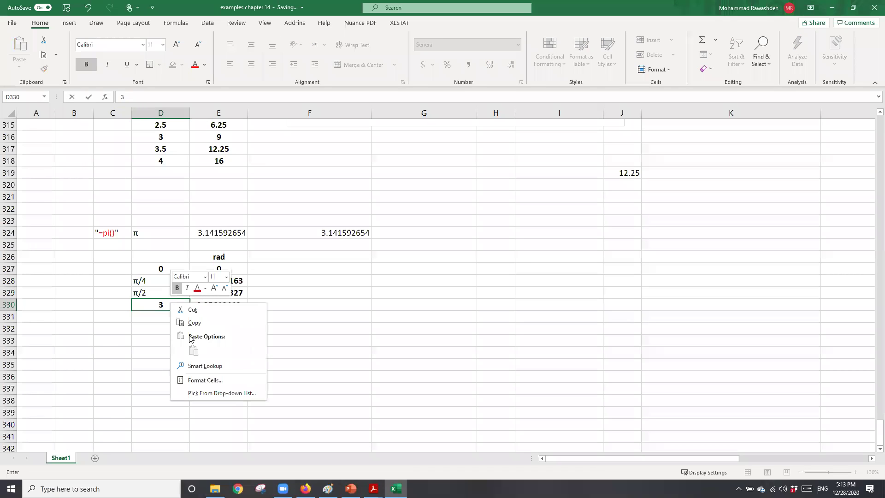
pyautogui.click(151, 294)
pyautogui.rightClick(152, 295)
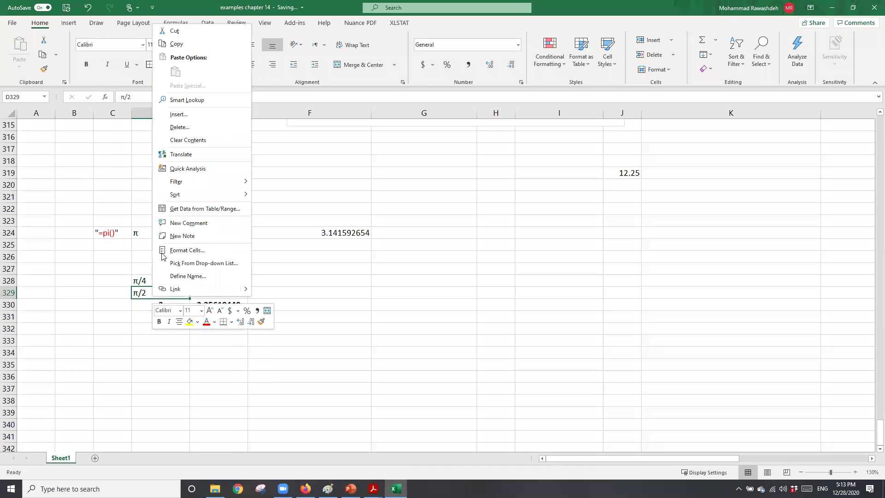
pyautogui.click(171, 44)
pyautogui.rightClick(164, 303)
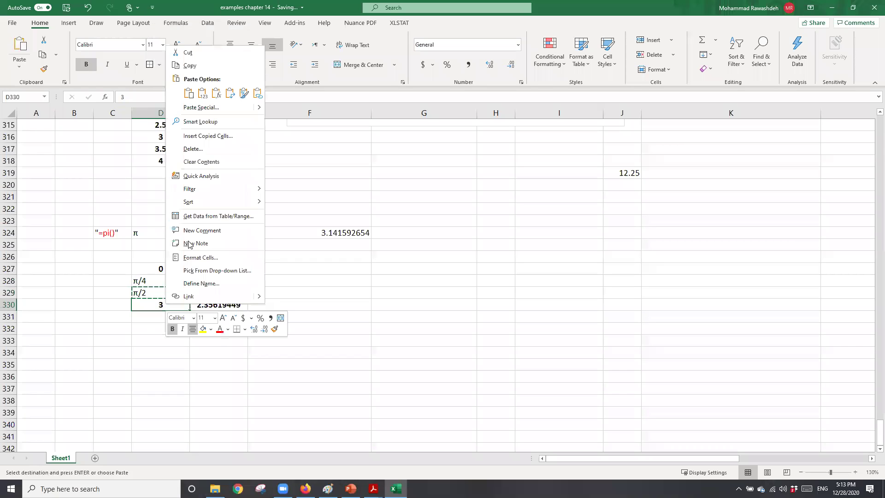
pyautogui.click(135, 306)
pyautogui.hotkey('ctrl', 'v')
pyautogui.doubleClick(136, 305)
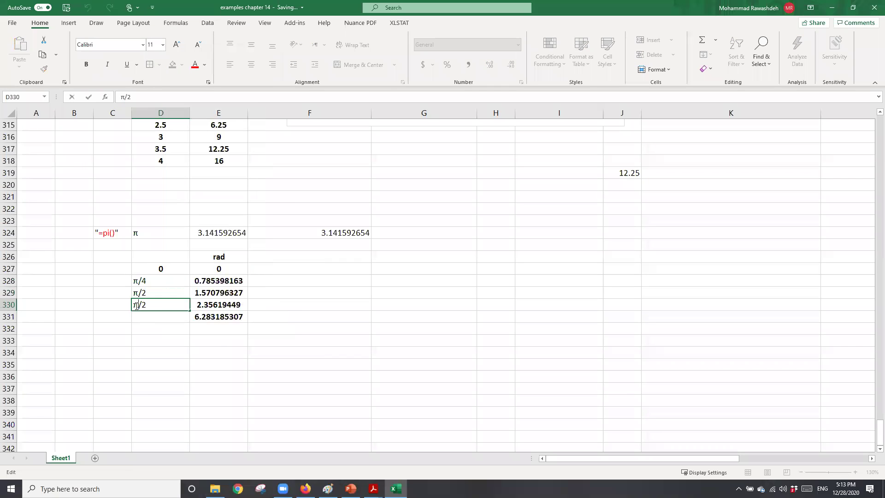
pyautogui.write('3')
pyautogui.doubleClick(147, 305)
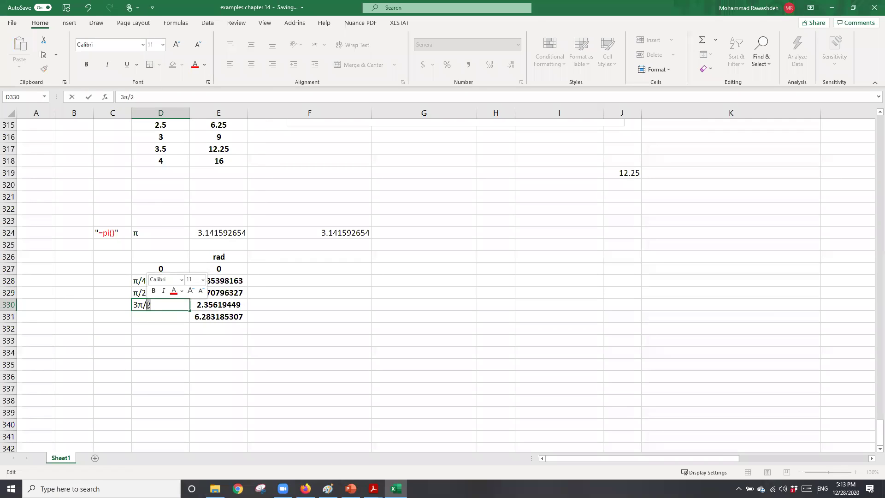
pyautogui.write('4')
pyautogui.press('Return')
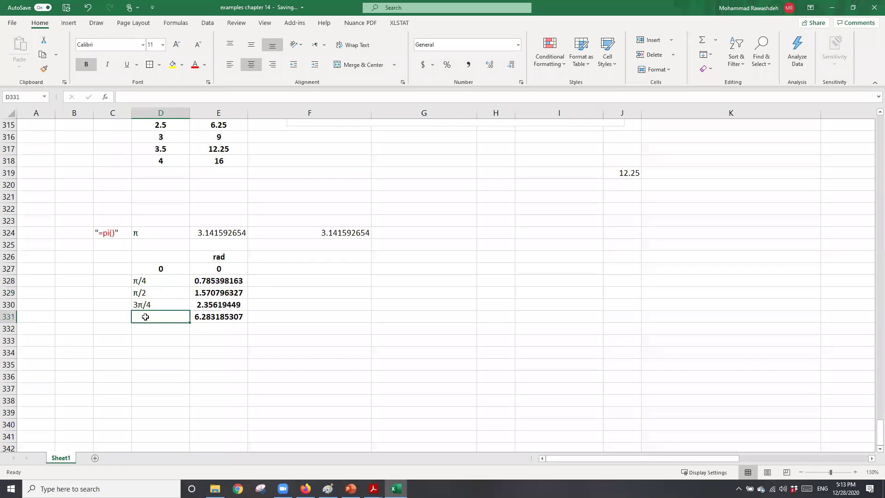
# Step: Copy the π/2 label from D329 into D331 and change it to 2π
pyautogui.rightClick(145, 316)
pyautogui.press('Escape')
pyautogui.rightClick(139, 293)
pyautogui.click(173, 43)
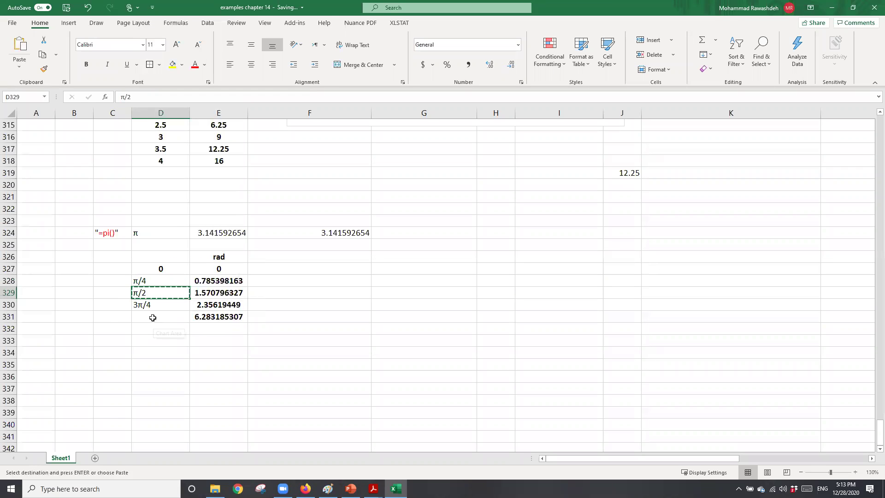
pyautogui.rightClick(152, 318)
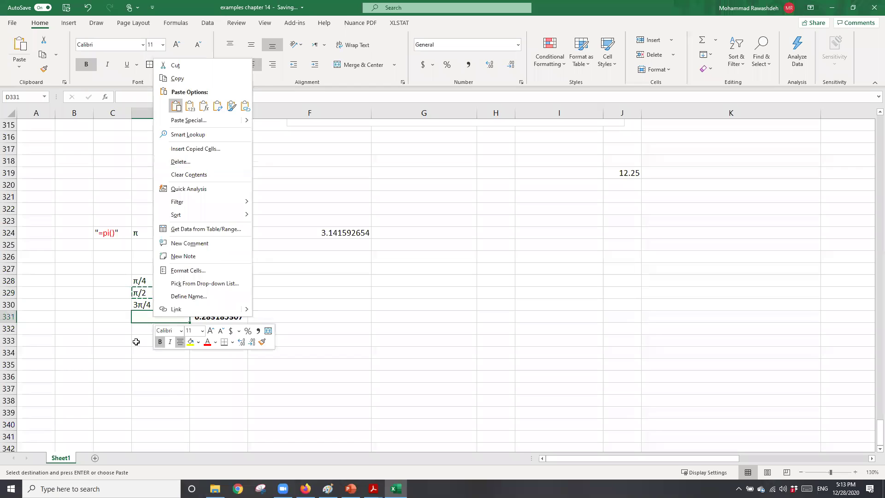
pyautogui.press('Return')
pyautogui.doubleClick(138, 317)
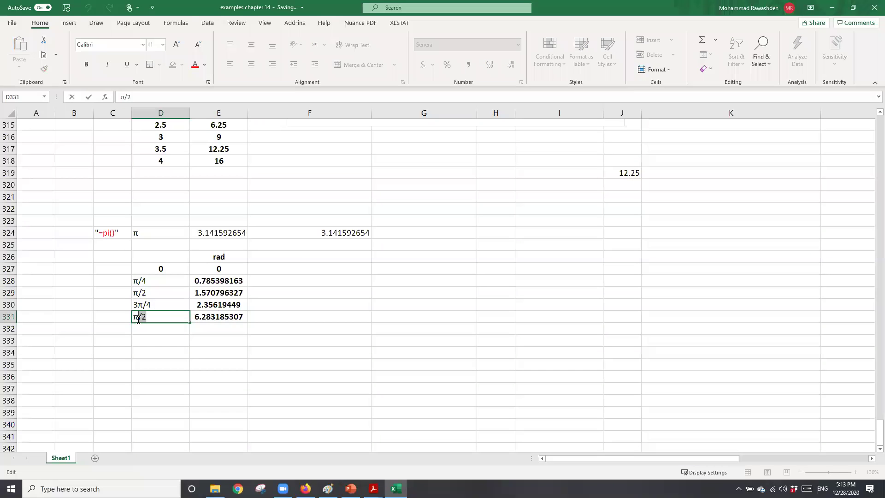
pyautogui.press('BackSpace')
pyautogui.press('Home')
pyautogui.write('2')
# Step: Center the contents of cells D326:E331 horizontally
pyautogui.moveTo(160, 257); pyautogui.dragTo(229, 317)
pyautogui.click(251, 65)
pyautogui.click(218, 281)
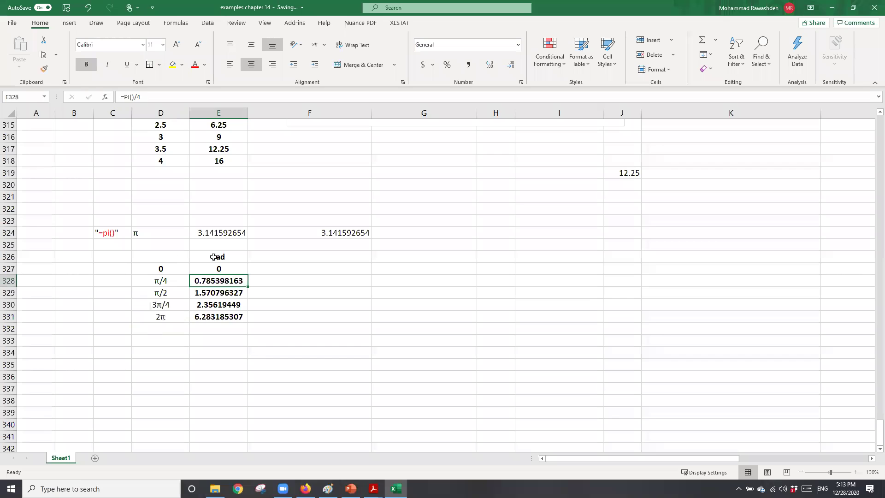
# Step: Merge and center D326:E326 so the rad heading spans both the label and value columns
pyautogui.moveTo(183, 259); pyautogui.dragTo(219, 257)
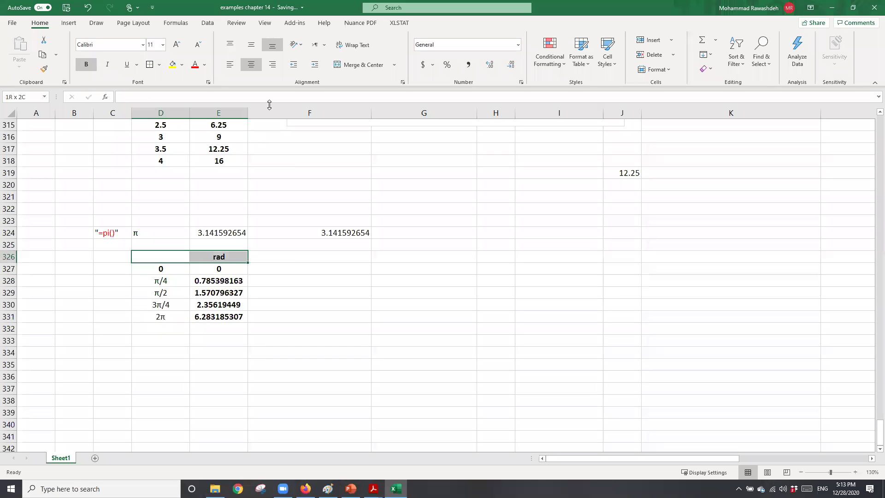
pyautogui.click(343, 65)
pyautogui.click(178, 278)
pyautogui.press('Down')
pyautogui.press('Down')
# Step: Make the angle labels in D327:D331 bold
pyautogui.moveTo(219, 269); pyautogui.dragTo(214, 317)
pyautogui.moveTo(172, 269); pyautogui.dragTo(174, 317)
pyautogui.click(90, 65)
pyautogui.click(90, 65)
pyautogui.click(176, 329)
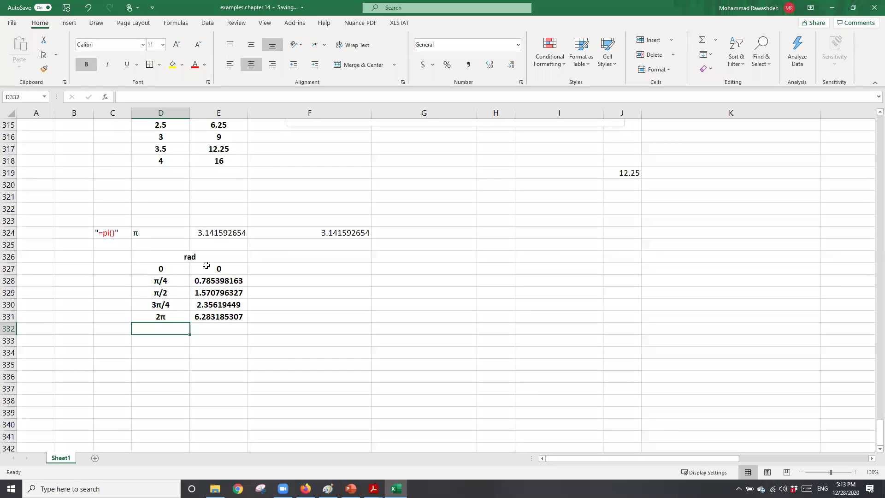
# Step: Make the π symbol and its value in D324:E324 bold with a yellow fill
pyautogui.moveTo(170, 235); pyautogui.dragTo(203, 233)
pyautogui.click(175, 69)
pyautogui.click(236, 244)
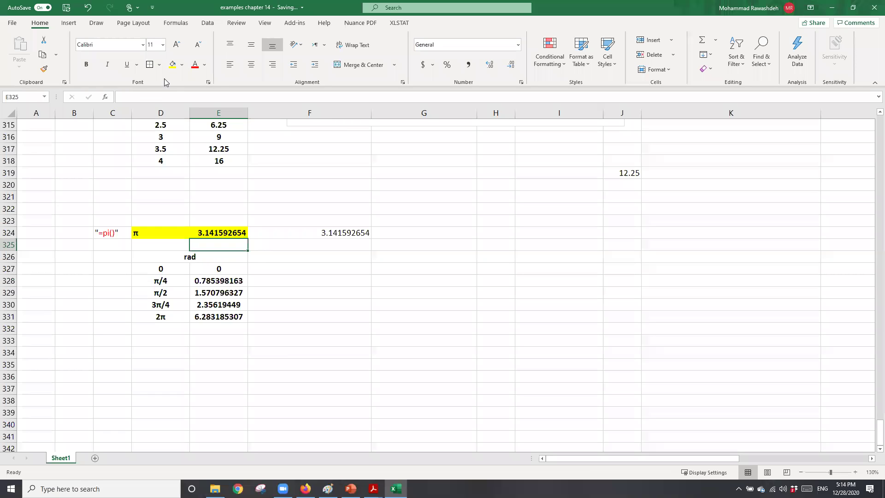
# Step: Apply the same yellow fill to the radian values in E327:E331
pyautogui.moveTo(219, 269); pyautogui.dragTo(219, 317)
pyautogui.press('F4')
pyautogui.click(109, 272)
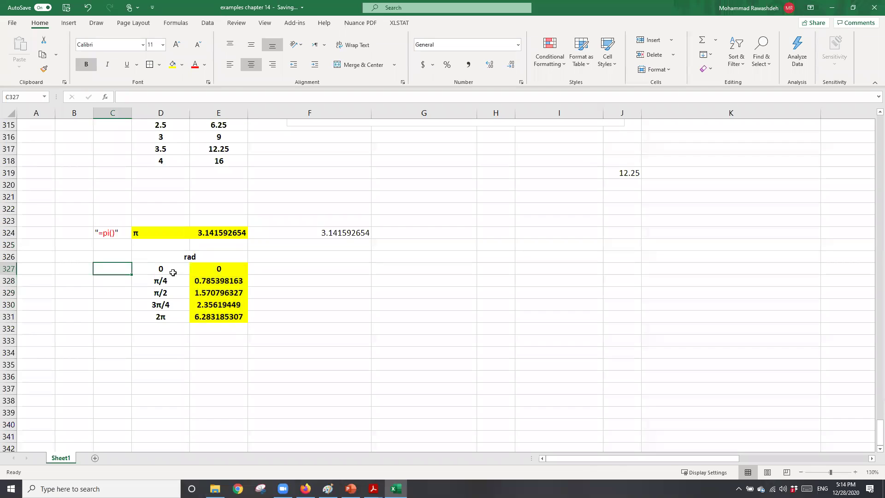
# Step: Add the heading degree in C326 and enter 0 below it in C327
pyautogui.click(123, 253)
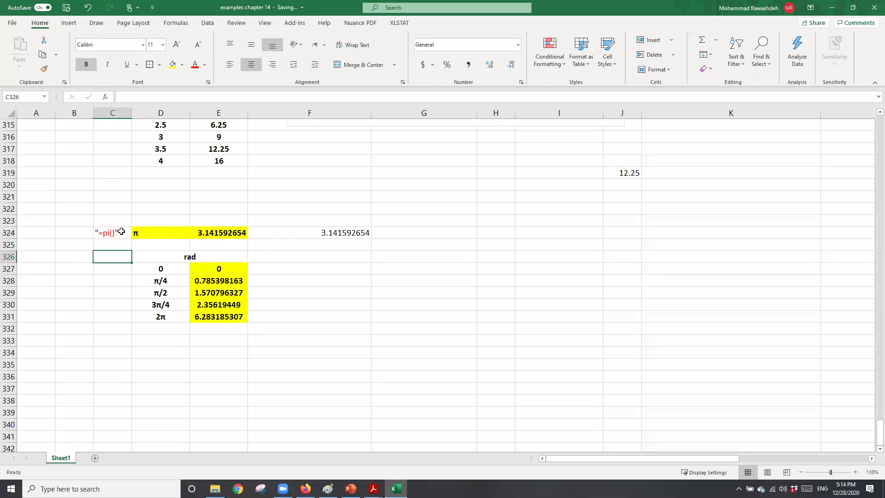
pyautogui.write('degree')
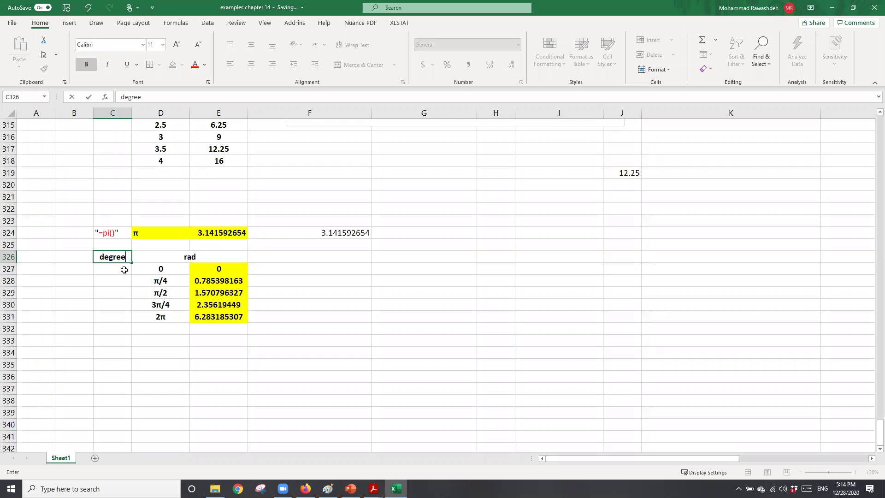
pyautogui.press('Return')
pyautogui.write('0')
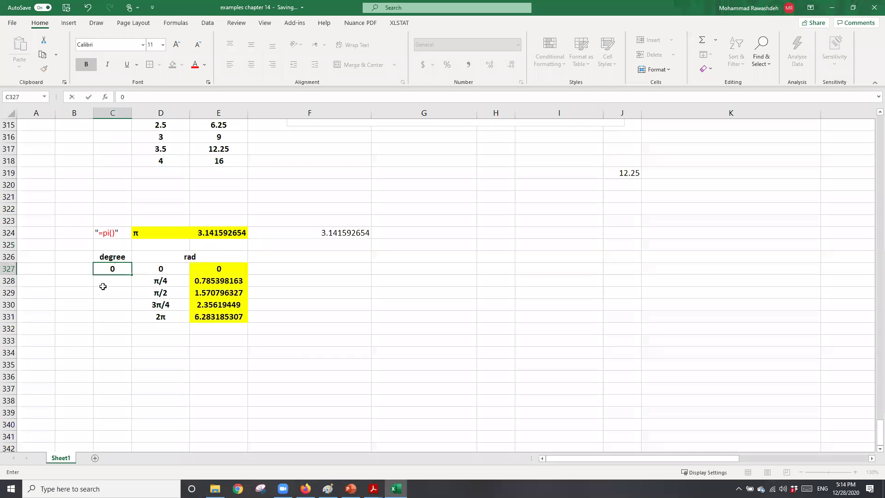
# Step: Enter the degree values 45, 90 and 135 in cells C328 to C330
pyautogui.click(104, 281)
pyautogui.write('45')
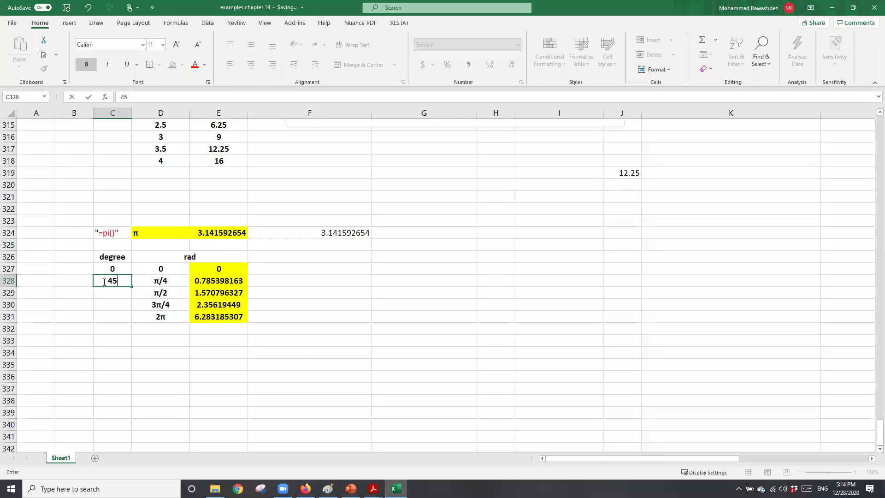
pyautogui.click(110, 293)
pyautogui.write('90')
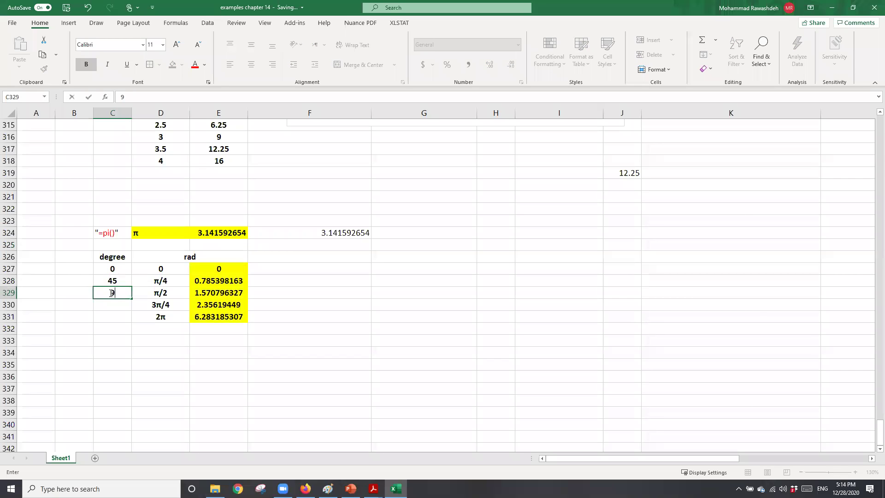
pyautogui.click(102, 307)
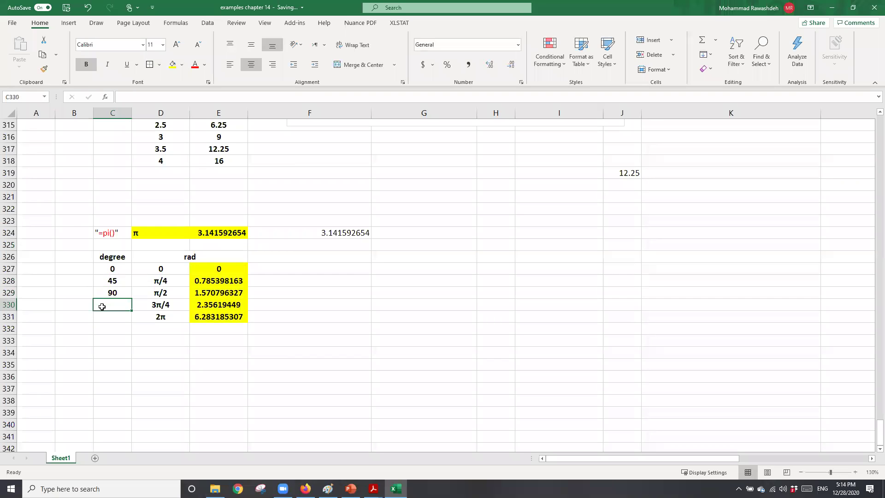
pyautogui.write('135')
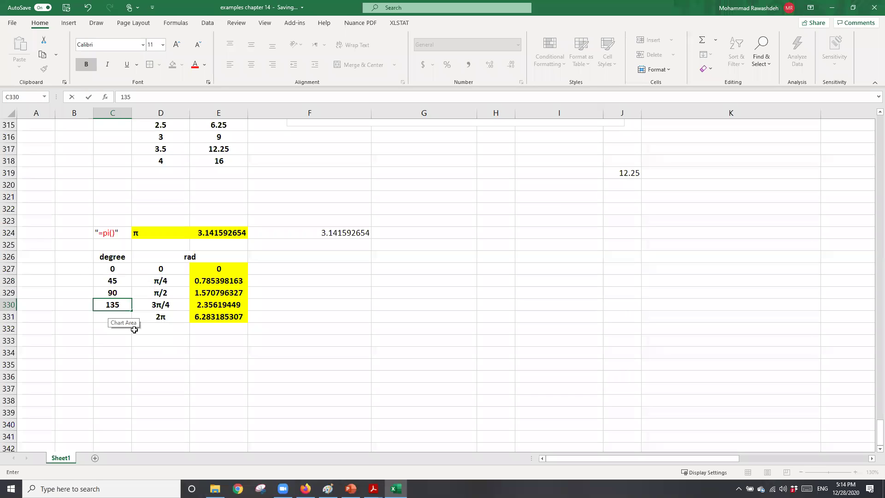
pyautogui.press('Return')
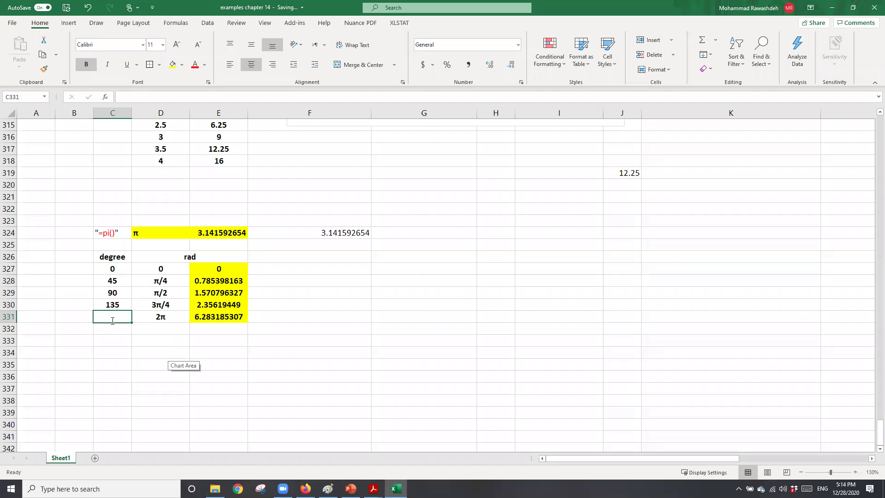
# Step: Enter 360 in C331 as the degree value beside 2π
pyautogui.write('18')
pyautogui.press('BackSpace')
pyautogui.press('BackSpace')
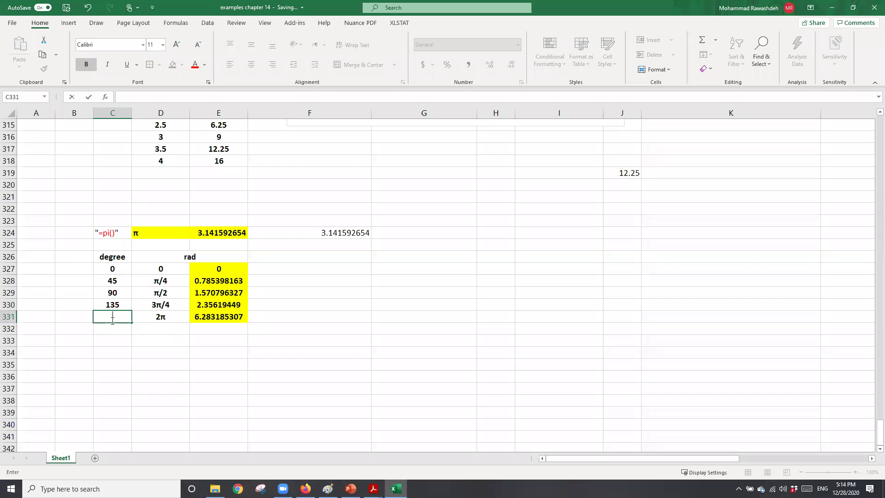
pyautogui.write('360')
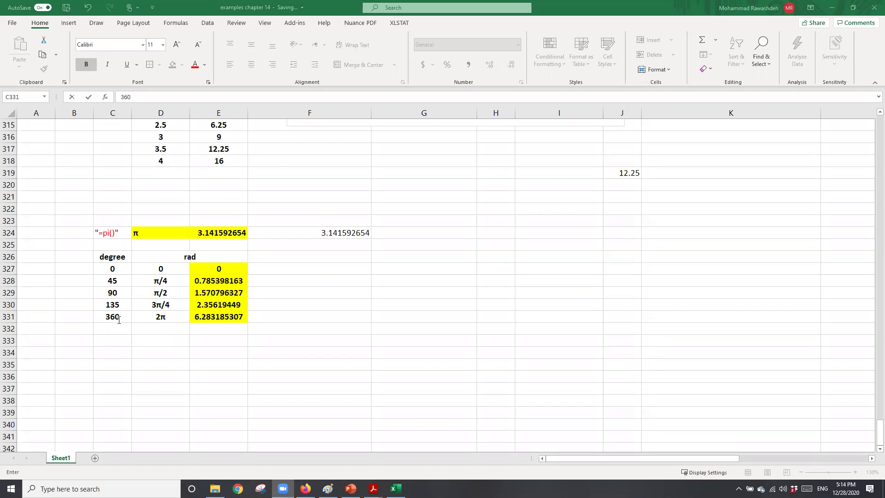
pyautogui.click(165, 318)
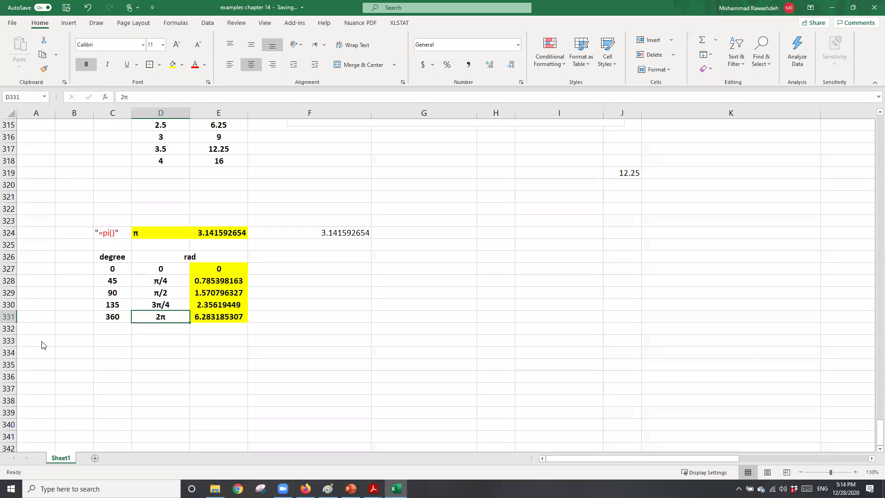
# Step: Insert a blank row above the 2π row and move the π symbol from D324 into D331
pyautogui.hotkey('ctrl', 'z')
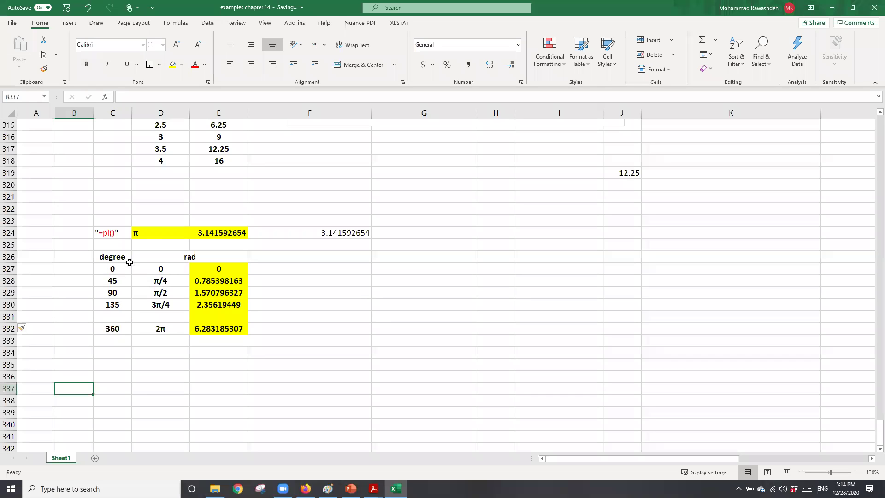
pyautogui.rightClick(144, 234)
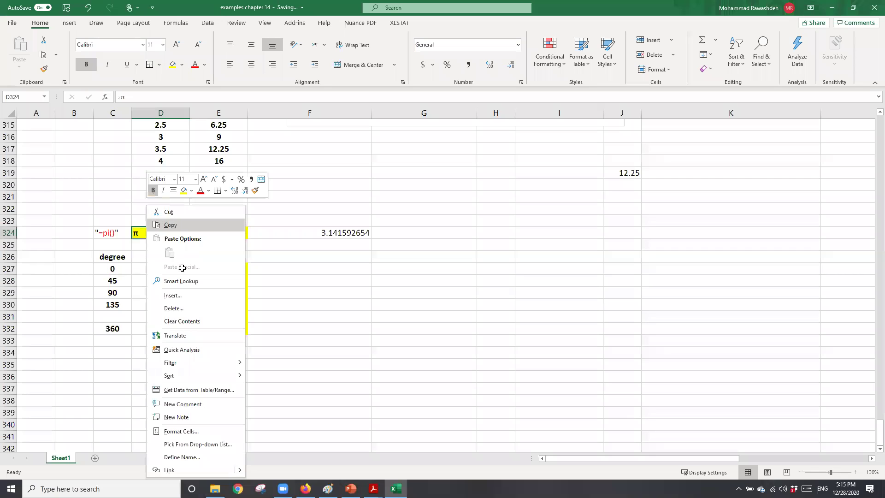
pyautogui.hotkey('ctrl', 'x')
pyautogui.rightClick(155, 315)
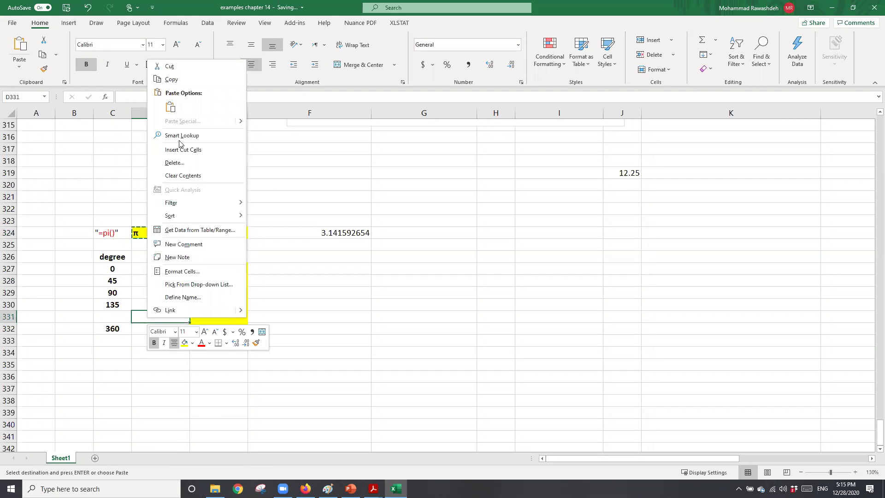
pyautogui.click(170, 108)
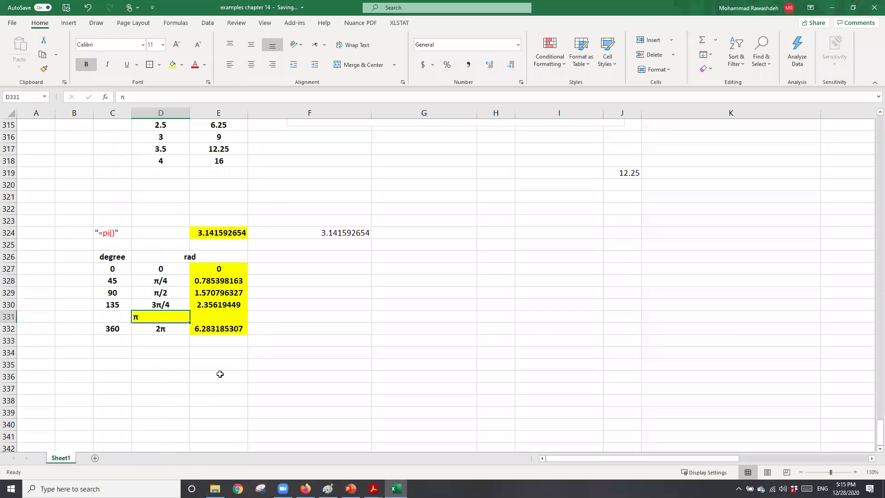
# Step: Copy the PI formula from E324 into E331 as the radian value for π
pyautogui.click(221, 233)
pyautogui.rightClick(221, 232)
pyautogui.click(245, 237)
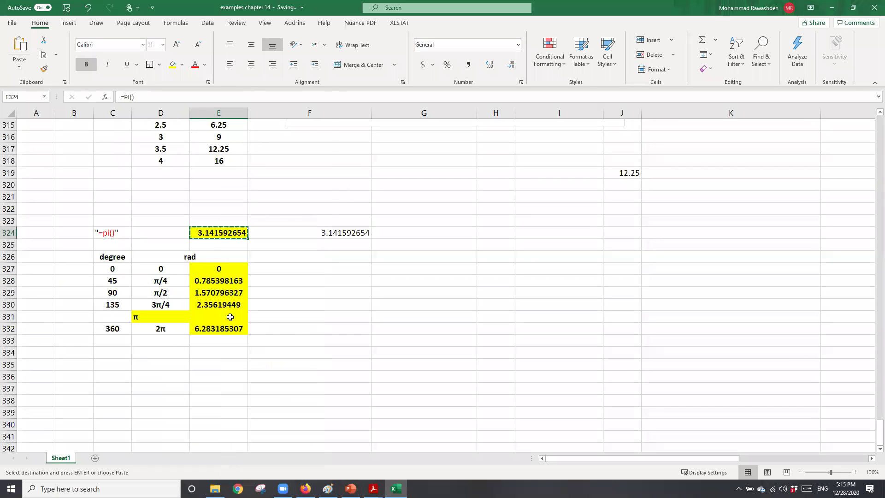
pyautogui.rightClick(230, 317)
pyautogui.click(256, 113)
pyautogui.click(167, 375)
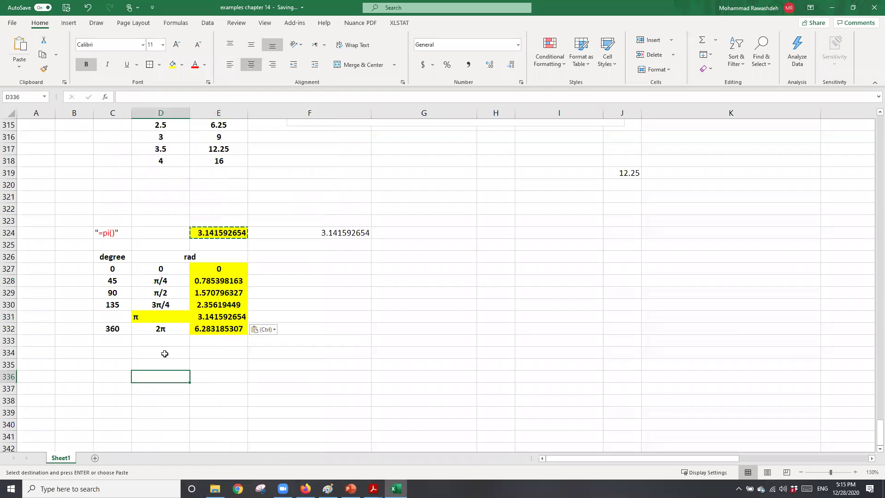
# Step: Enter 180 in C331 as the degree value beside π
pyautogui.click(157, 330)
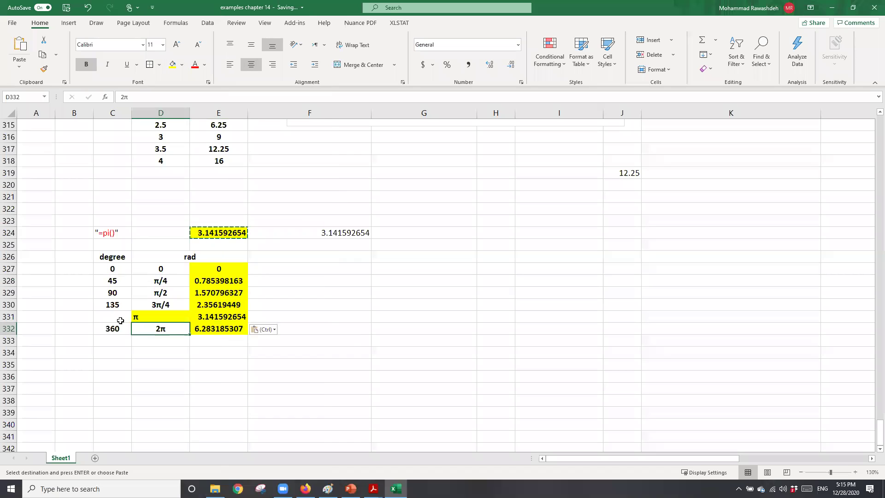
pyautogui.click(120, 321)
pyautogui.write('180')
pyautogui.click(106, 341)
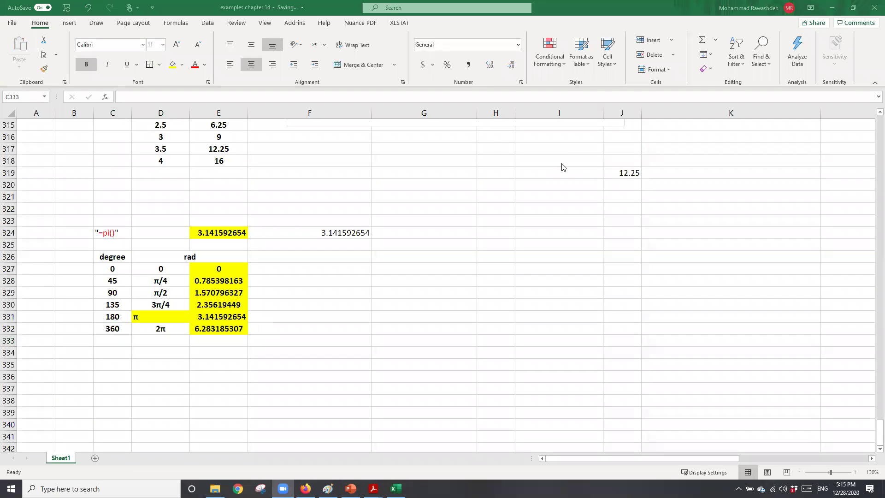
# Step: Remove the yellow fill from D331 and centre the contents of D327:D332
pyautogui.click(147, 319)
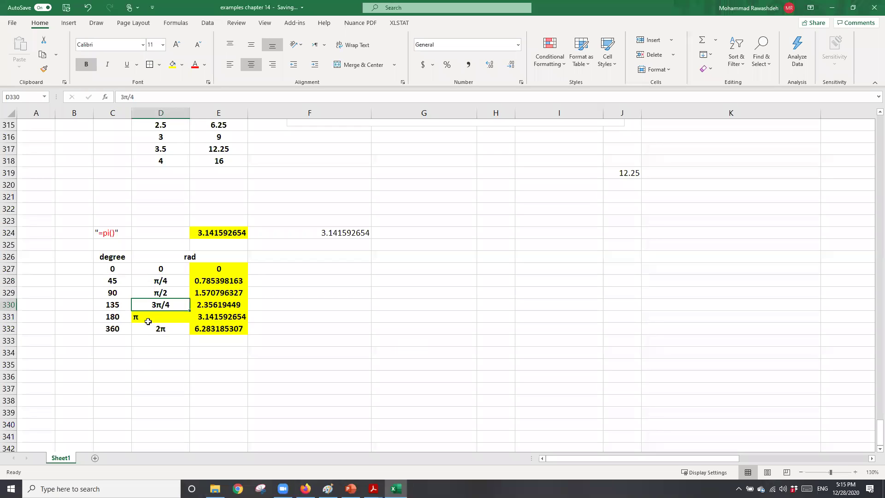
pyautogui.click(183, 65)
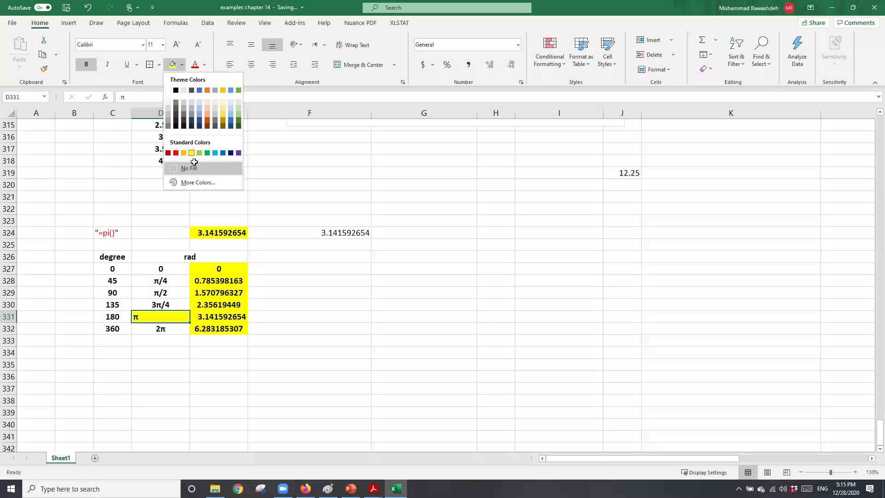
pyautogui.click(177, 168)
pyautogui.moveTo(160, 274); pyautogui.dragTo(162, 332)
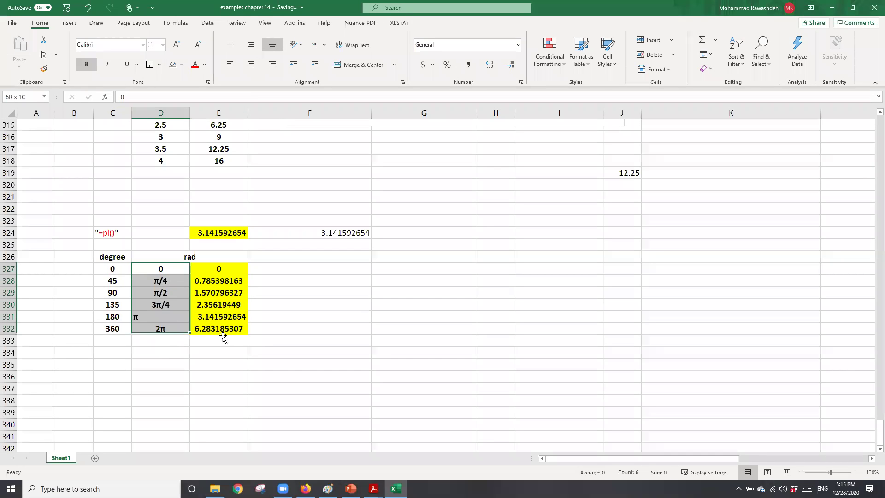
pyautogui.hotkey('ctrl', 'z')
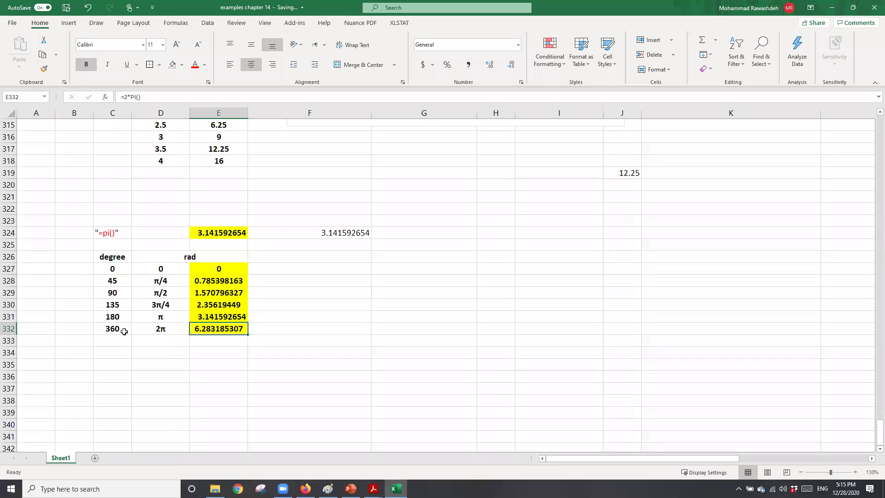
# Step: Insert a blank row above the 2π row and enter 270 in C332 as the degree value
pyautogui.rightClick(9, 328)
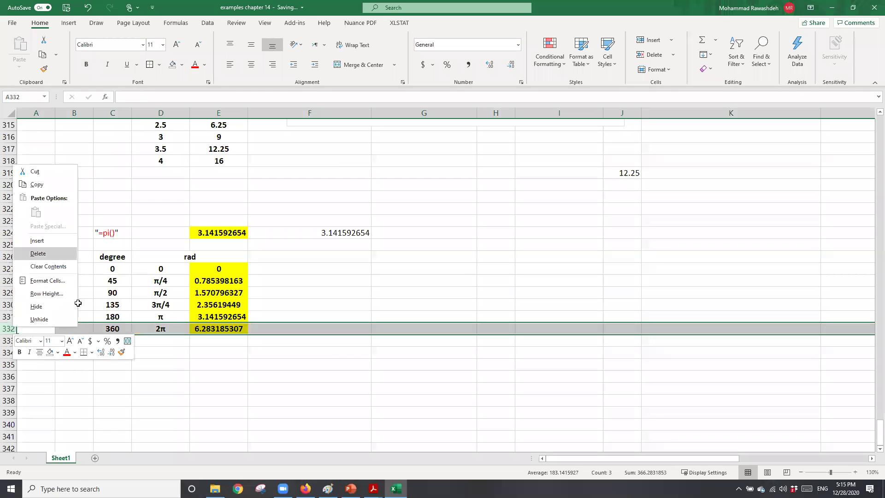
pyautogui.click(38, 242)
pyautogui.click(122, 326)
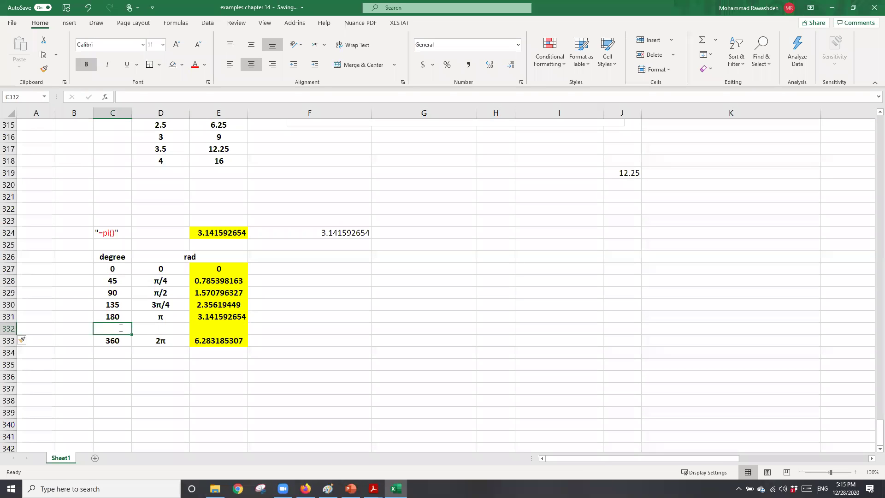
pyautogui.write('270')
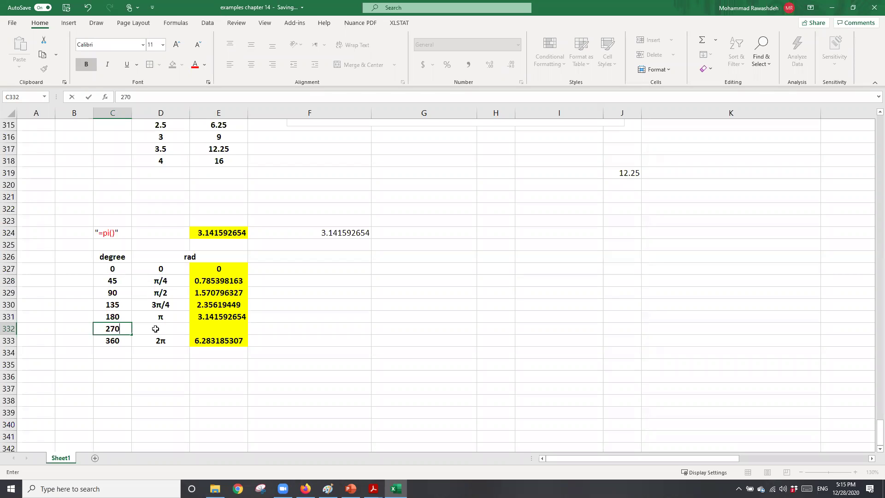
# Step: Enter 3 in D332 and copy the π symbol from inside D331
pyautogui.click(155, 329)
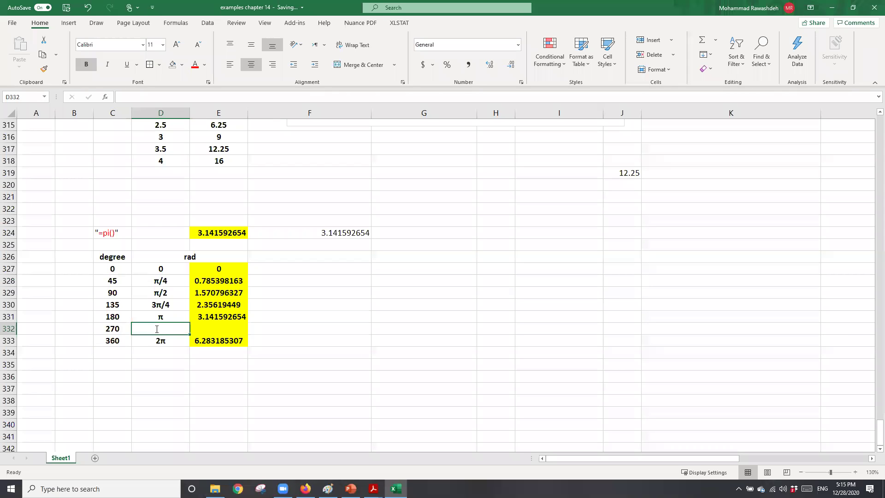
pyautogui.write('3')
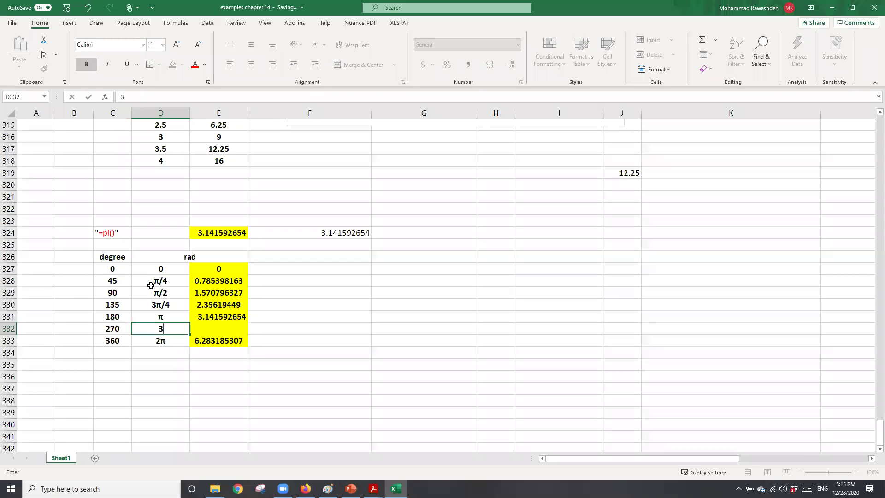
pyautogui.click(161, 317)
pyautogui.doubleClick(159, 318)
pyautogui.doubleClick(161, 316)
pyautogui.hotkey('ctrl', 'c')
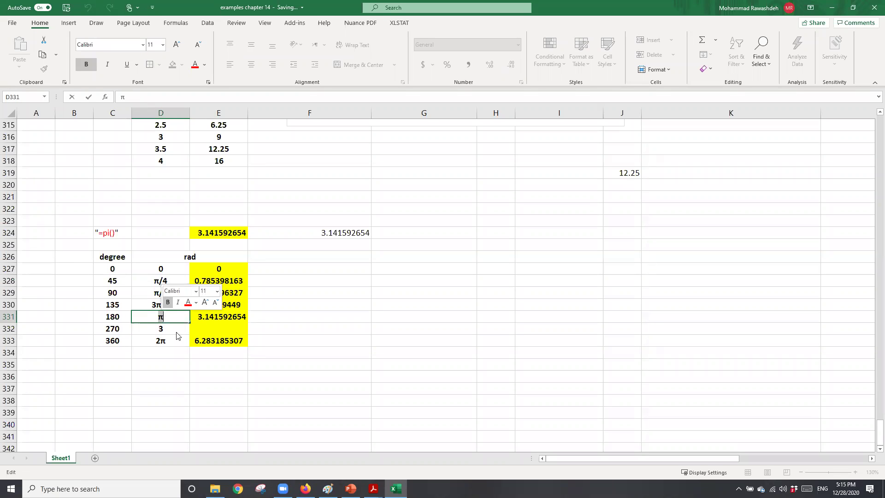
pyautogui.rightClick(164, 319)
pyautogui.press('c')
pyautogui.press('Return')
# Step: Complete the D332 entry as 3π/2 using the copied π symbol
pyautogui.press('F2')
pyautogui.hotkey('shift', 'F10')
pyautogui.click(188, 373)
pyautogui.write('/4')
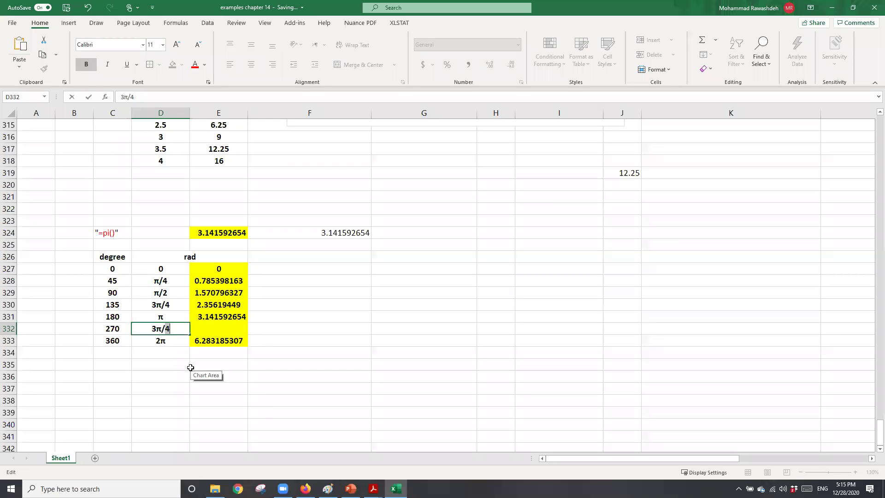
pyautogui.press('BackSpace')
pyautogui.write('2')
pyautogui.press('Return')
# Step: Enter the formula =3*pi()/2 in E332 as the radian value for 3π/2
pyautogui.click(200, 331)
pyautogui.write('=')
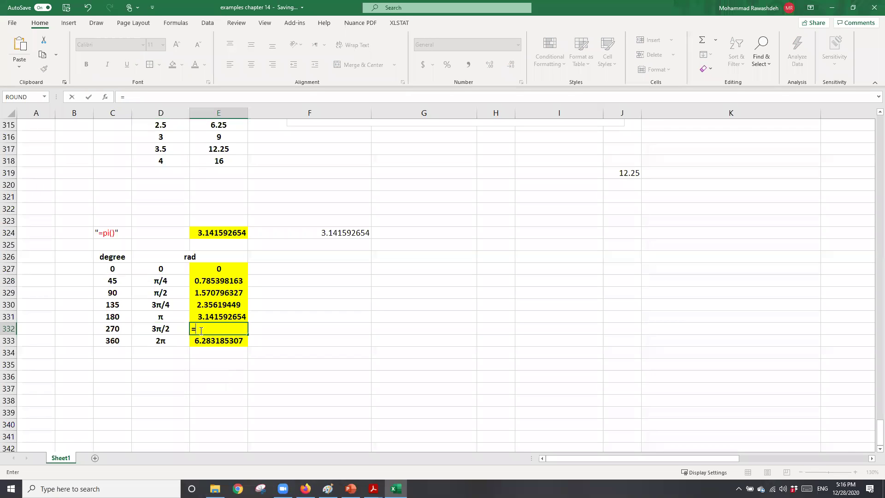
pyautogui.write('3')
pyautogui.write('*pi()/2')
pyautogui.press('Return')
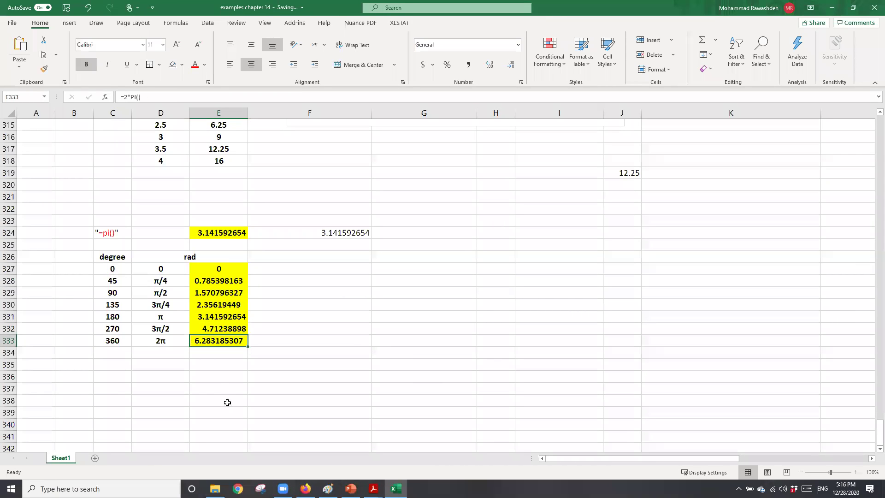
pyautogui.click(217, 364)
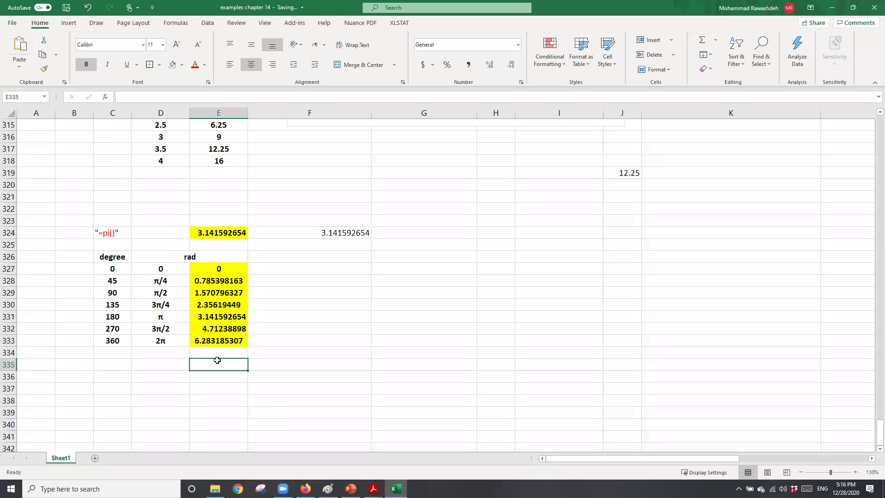
# Step: Enter the heading y in F326 beside the rad heading
pyautogui.click(300, 257)
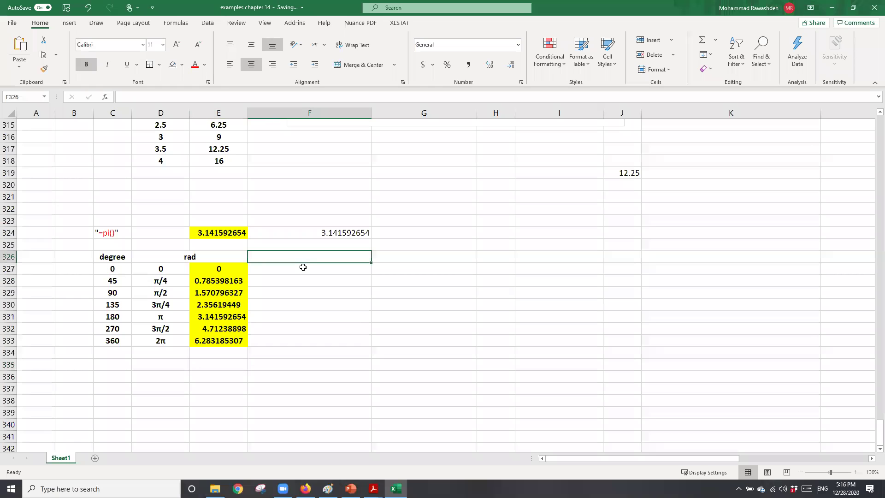
pyautogui.write('y')
pyautogui.press('Return')
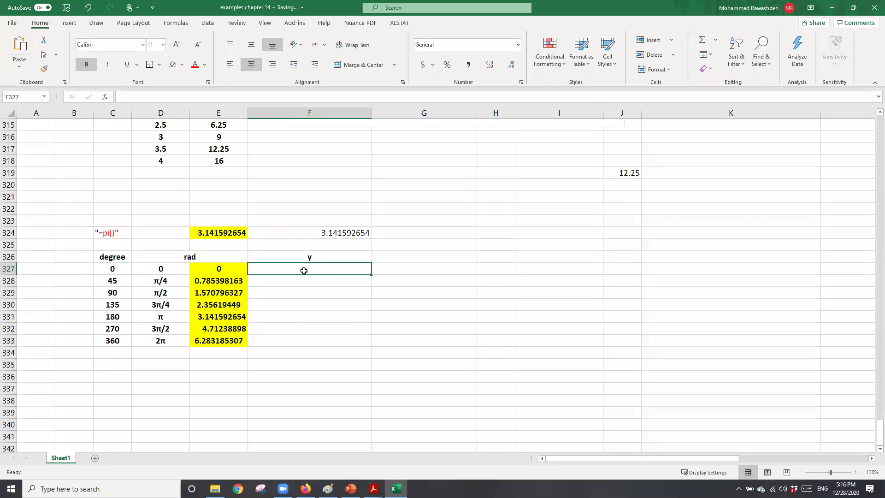
# Step: Enter =SIN(E327) in F327 and fill the formula down through F333
pyautogui.write('=sin')
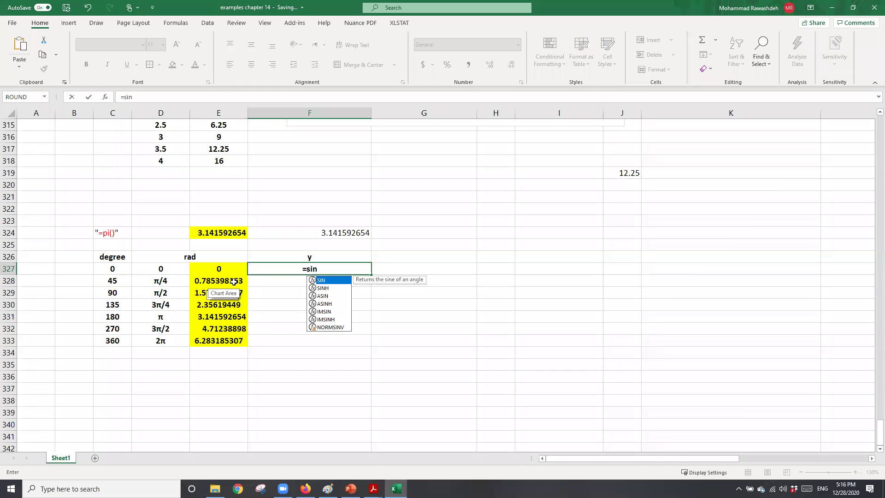
pyautogui.write('(')
pyautogui.click(231, 279)
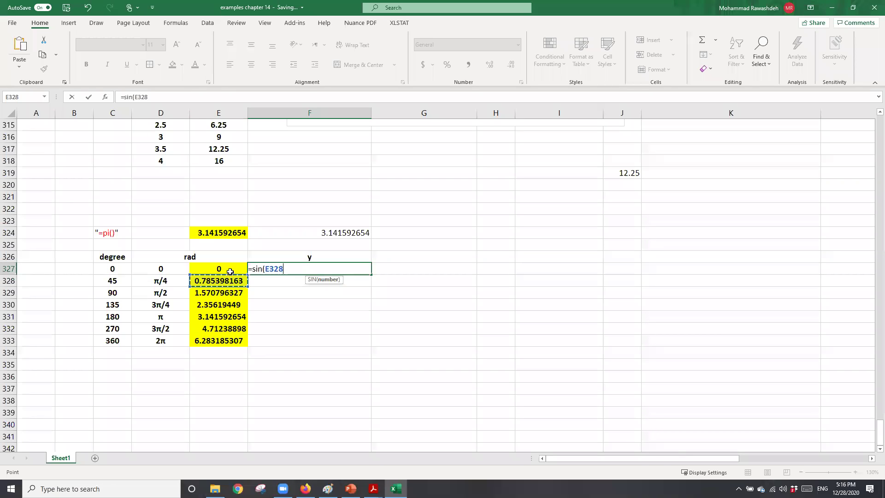
pyautogui.click(230, 271)
pyautogui.press('Return')
pyautogui.click(332, 272)
pyautogui.moveTo(370, 274); pyautogui.dragTo(360, 340)
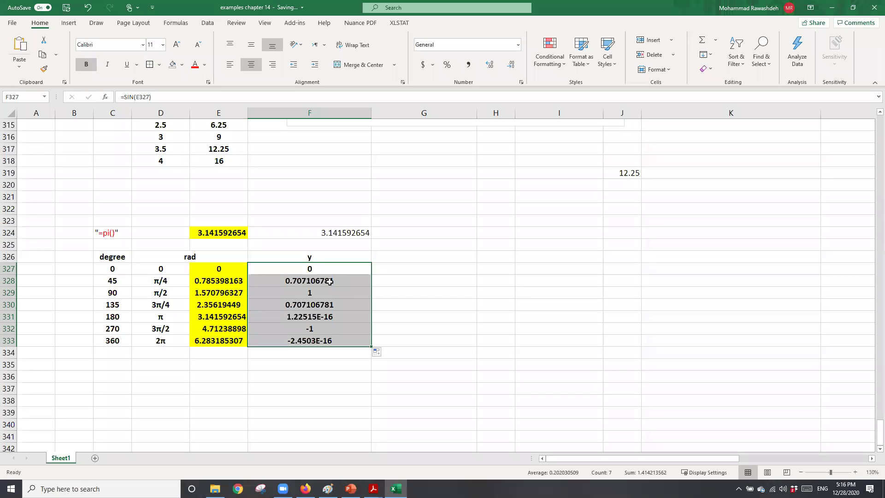
pyautogui.click(310, 281)
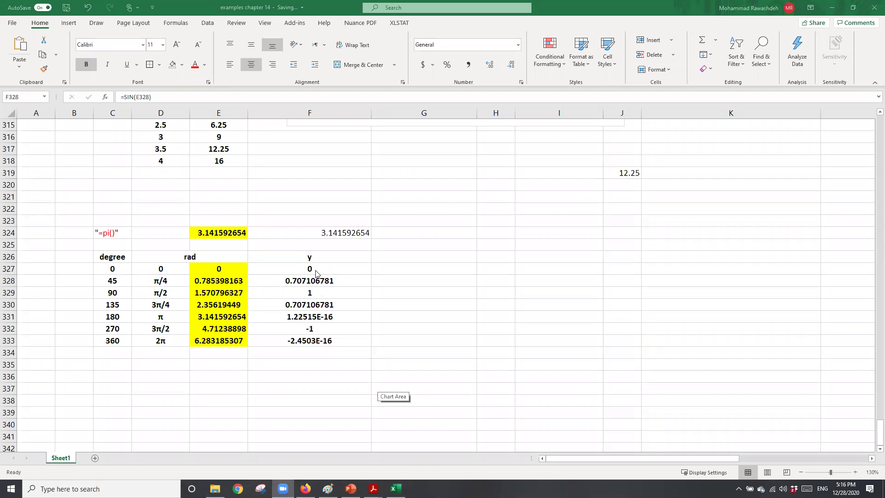
# Step: Unmerge the rad heading in D326:E326 and enter angle as the heading in E326
pyautogui.click(210, 277)
pyautogui.click(211, 259)
pyautogui.click(211, 268)
pyautogui.click(179, 260)
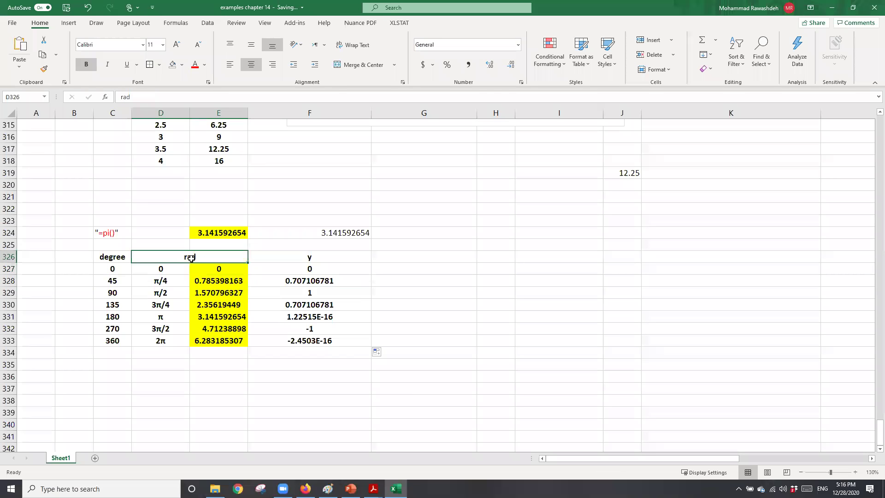
pyautogui.click(358, 64)
pyautogui.click(225, 256)
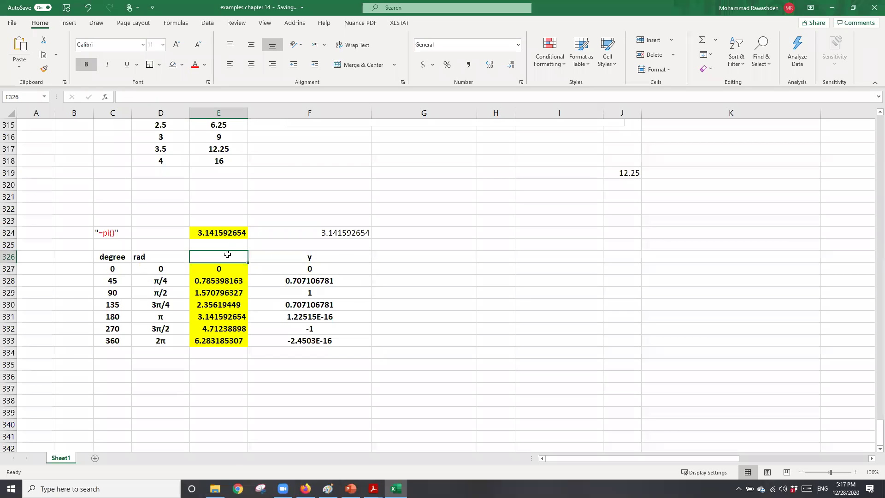
pyautogui.write('angle')
# Step: Plot E326:F333 as a scatter chart with smooth lines and markers, and move the chart clear of the table
pyautogui.moveTo(209, 262); pyautogui.dragTo(294, 341)
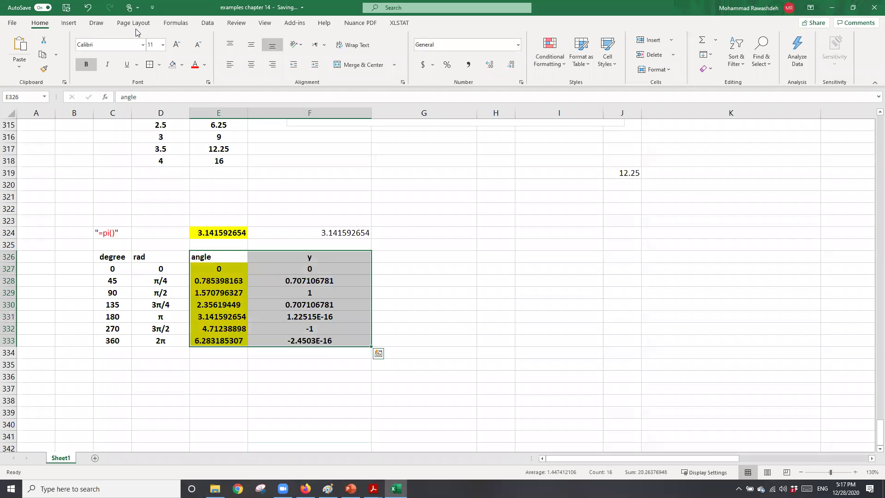
pyautogui.click(68, 22)
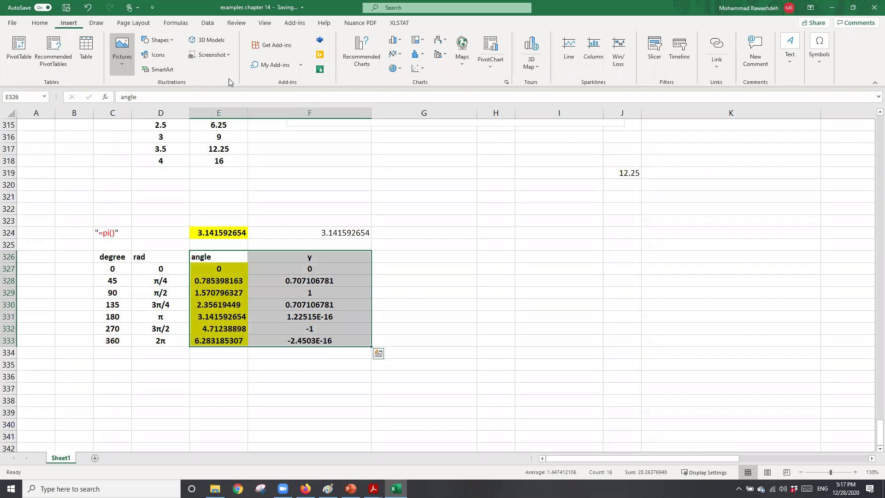
pyautogui.click(425, 71)
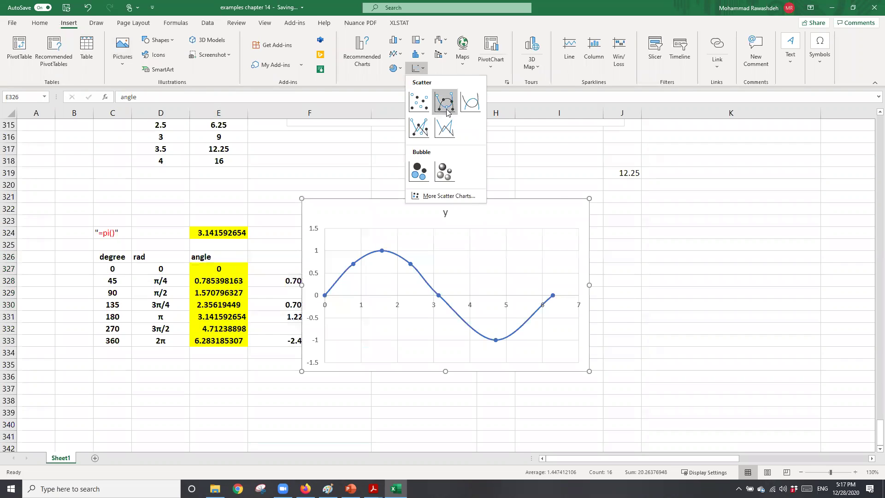
pyautogui.click(447, 112)
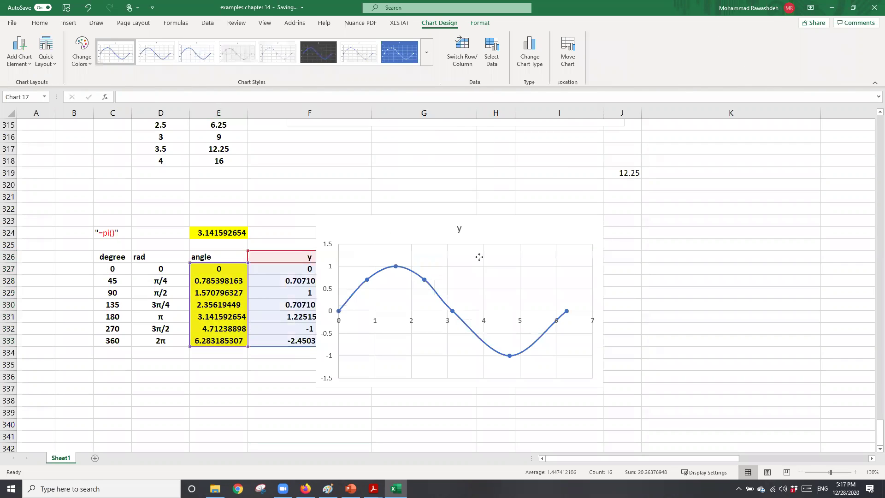
pyautogui.press('Escape')
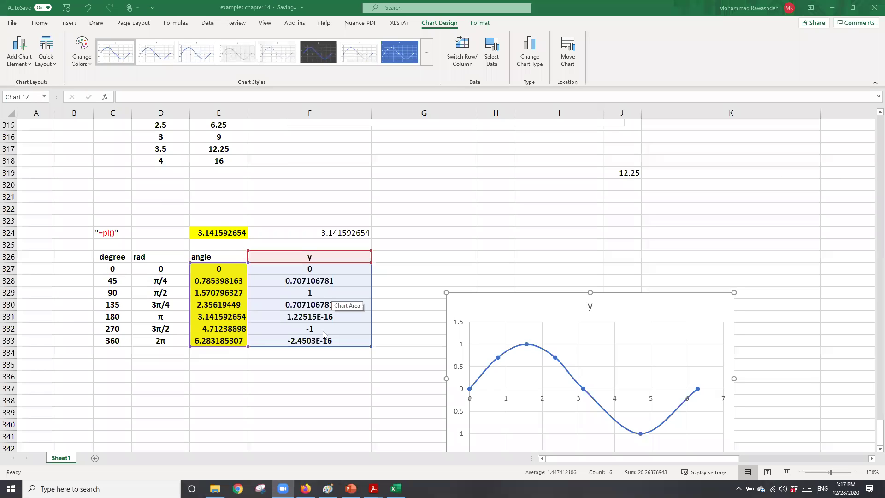
# Step: Format the y values in F327:F333 as Number with 2 decimal places
pyautogui.click(317, 271)
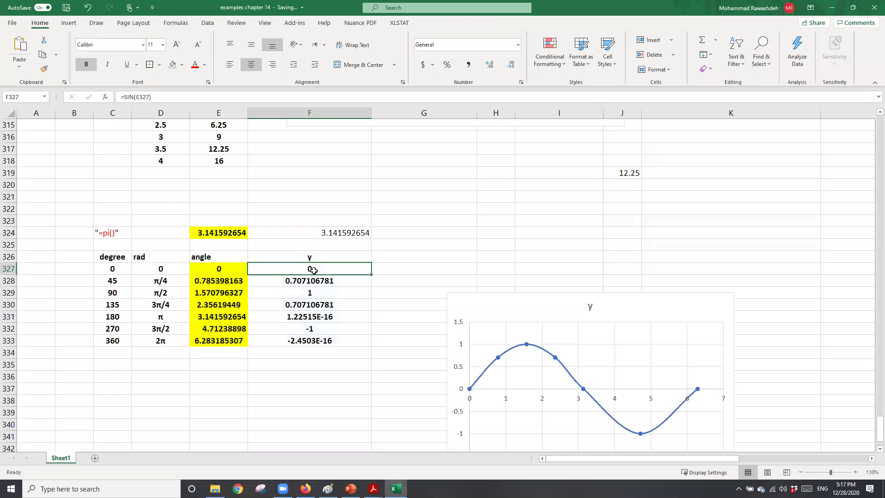
pyautogui.moveTo(310, 268); pyautogui.dragTo(301, 342)
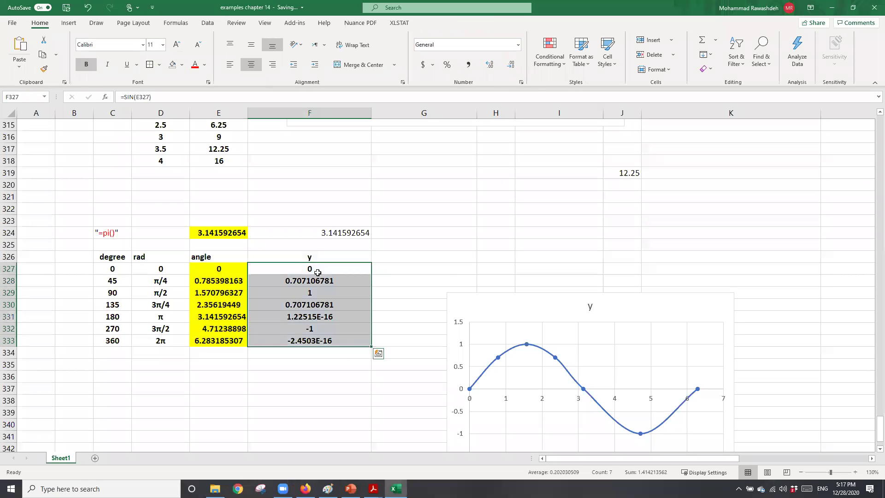
pyautogui.rightClick(311, 315)
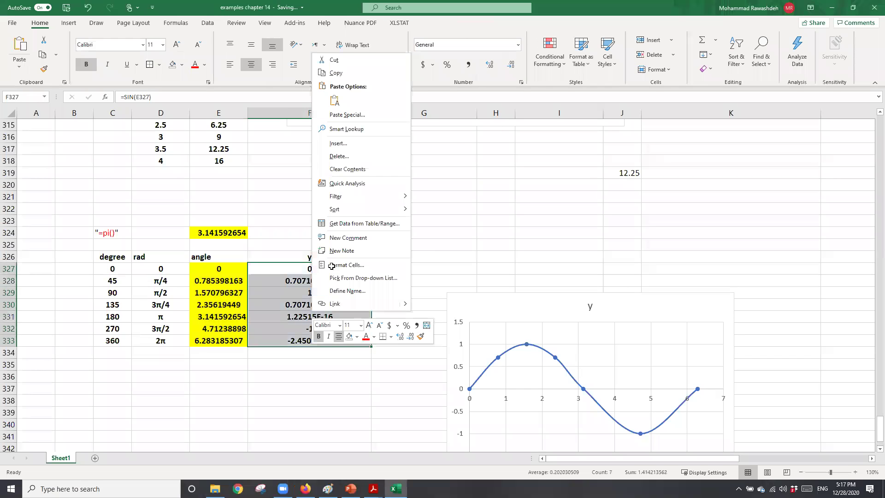
pyautogui.click(330, 271)
pyautogui.click(228, 197)
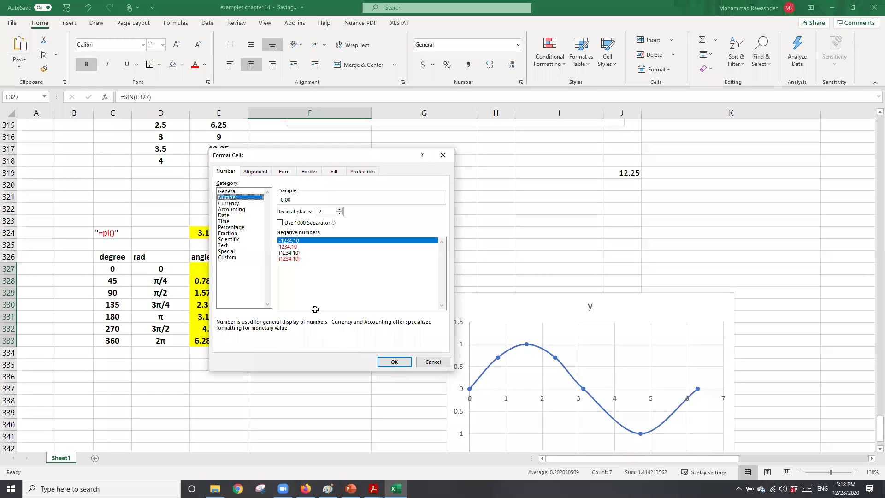
pyautogui.press('Return')
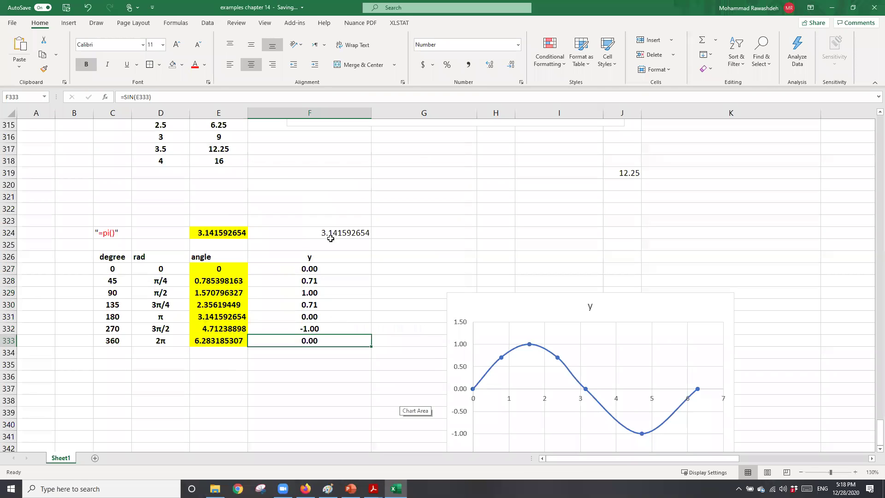
# Step: Switch to the Chapter 14 presentation in PowerPoint
pyautogui.scroll(-1, 255, 355)
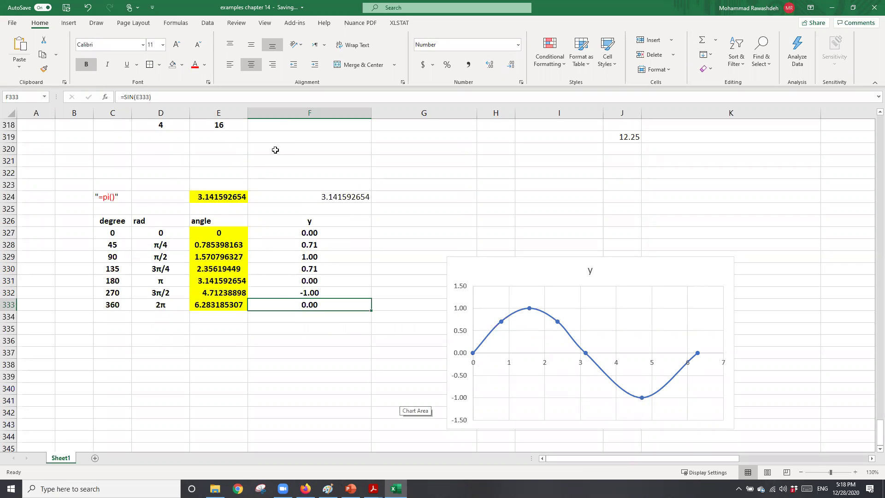
pyautogui.click(283, 146)
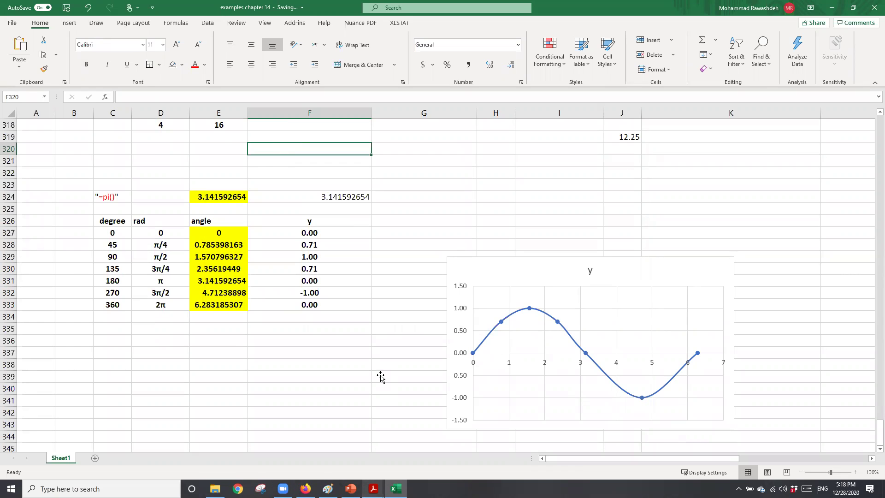
pyautogui.hotkey('alt', 'Tab')
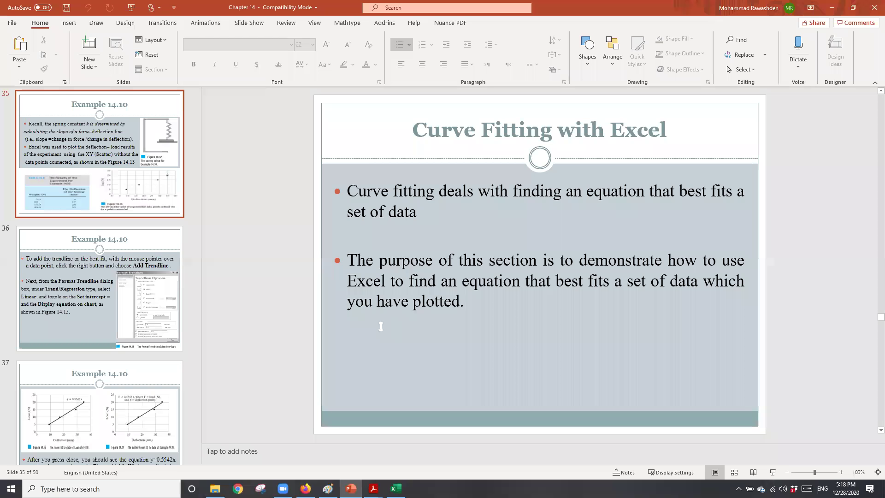
# Step: Examine the additional functions table on slide 24 and the RADIANS(90) example in Table 14.3 of the PDF textbook
pyautogui.scroll(11, 380, 326)
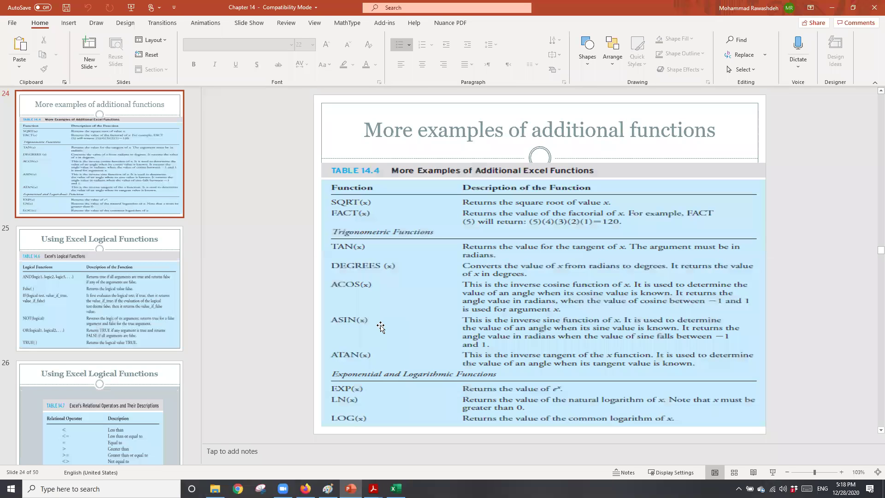
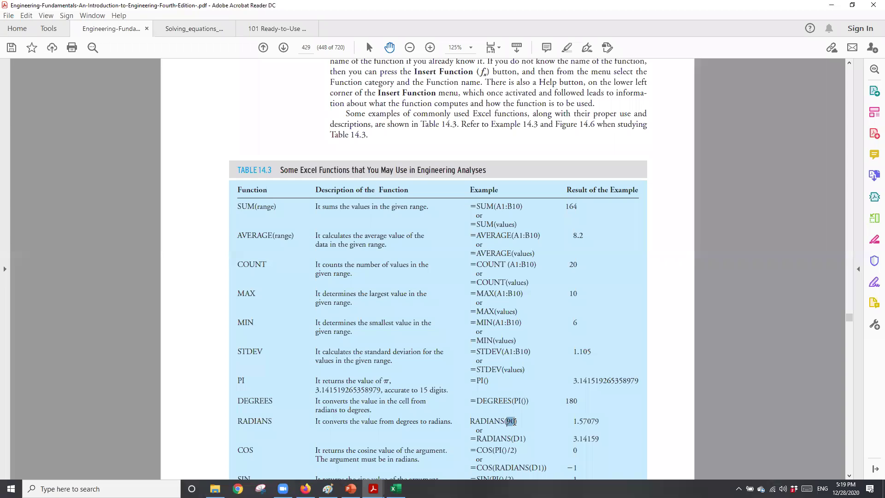
pyautogui.click(570, 425)
pyautogui.moveTo(507, 421); pyautogui.dragTo(513, 422)
pyautogui.doubleClick(512, 423)
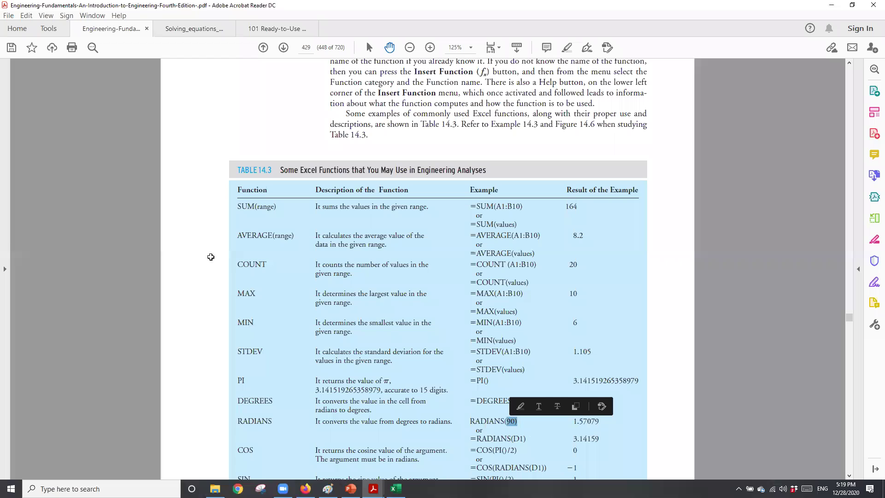
# Step: Switch to the examples chapter 14 workbook in Excel and extend the E326 heading to angle /rad
pyautogui.hotkey('alt', 'Tab')
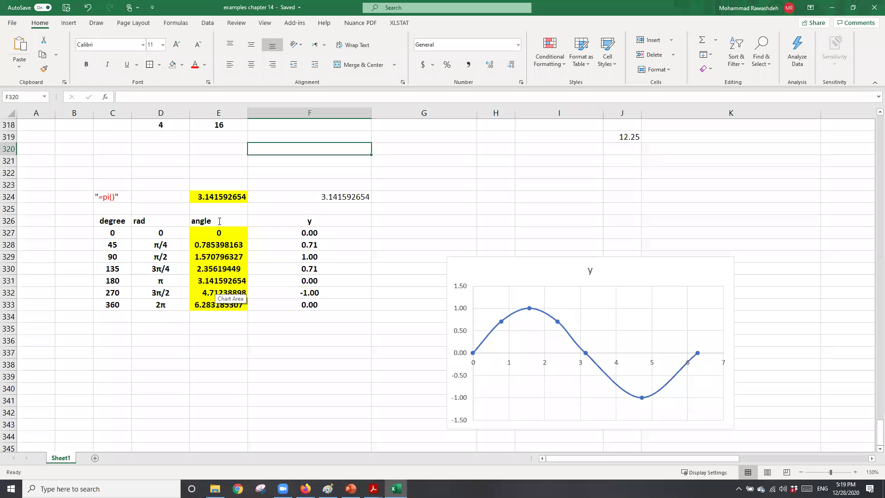
pyautogui.doubleClick(219, 221)
pyautogui.write('/rad')
pyautogui.click(365, 327)
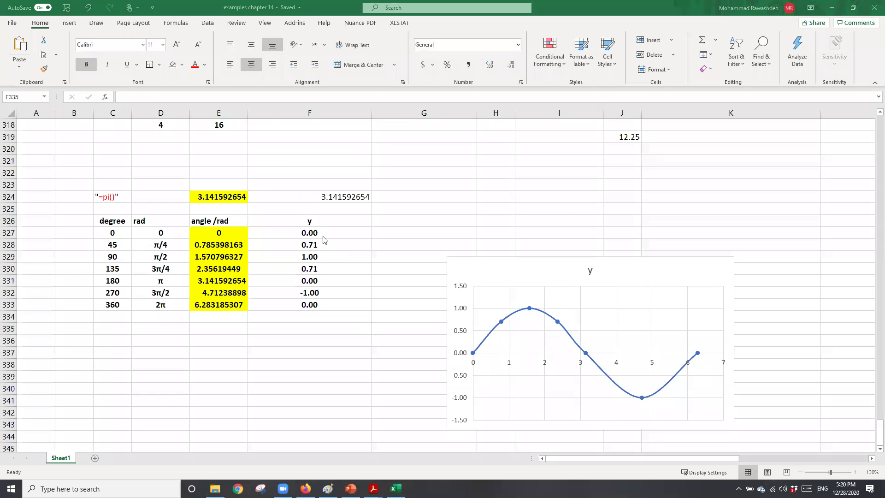
# Step: Clear the y values in F327:F333
pyautogui.moveTo(318, 233); pyautogui.dragTo(330, 300)
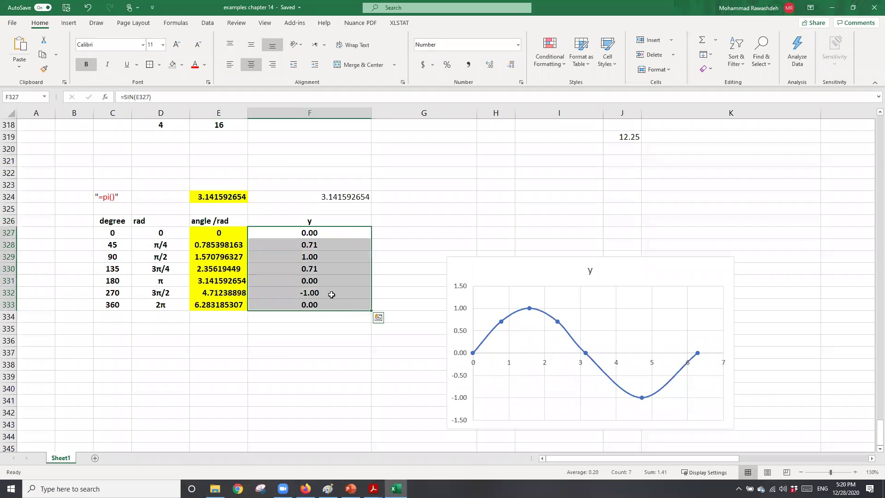
pyautogui.press('Delete')
pyautogui.click(330, 301)
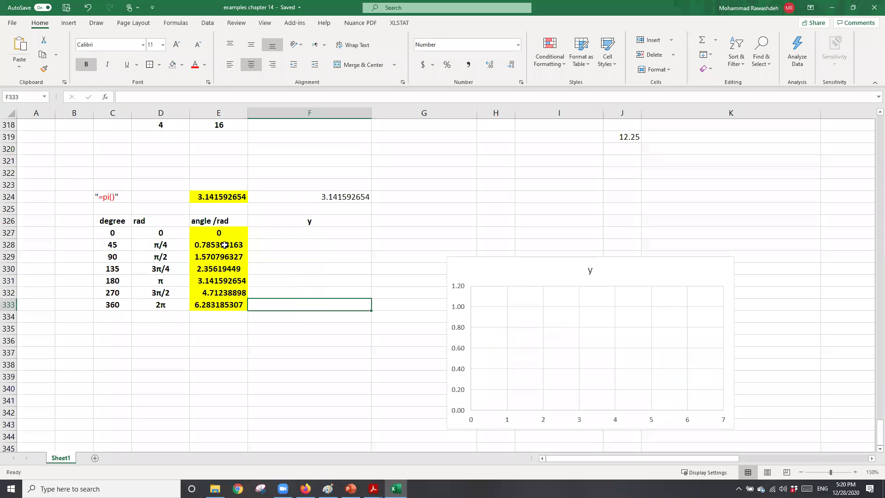
# Step: Enter the formula =SIN(D327) in F327, taking the angle from the rad column
pyautogui.click(260, 233)
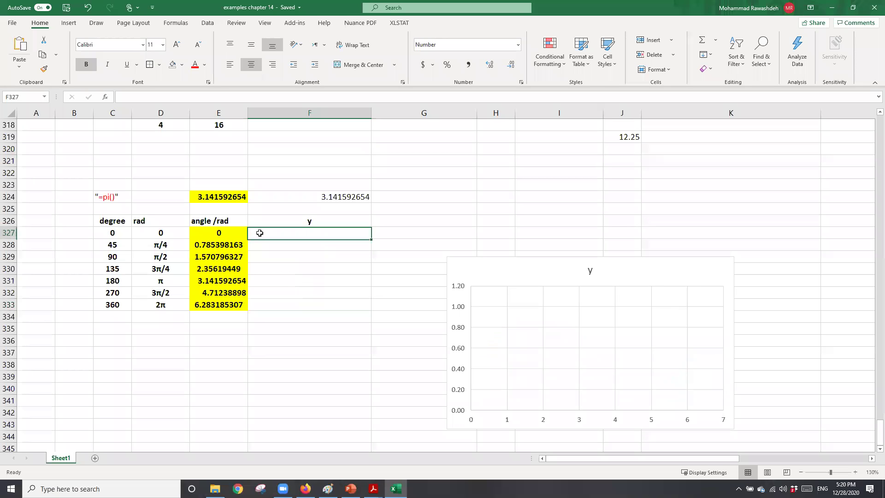
pyautogui.write('=si')
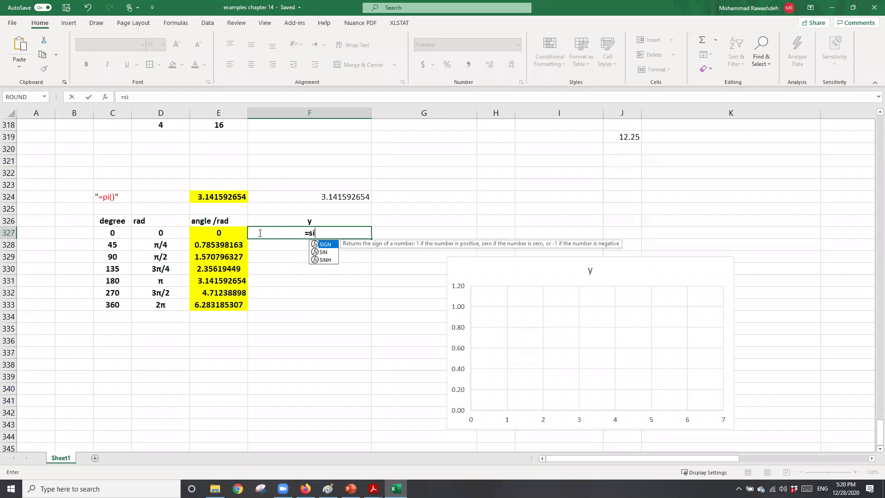
pyautogui.write('n')
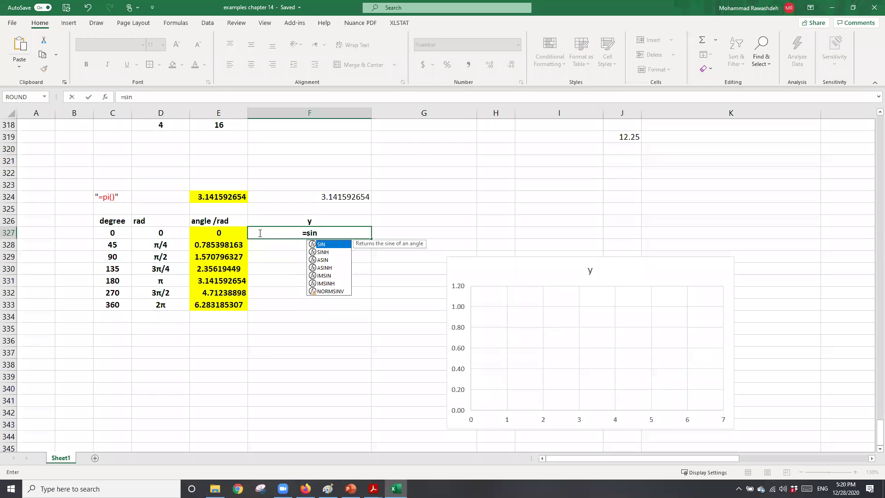
pyautogui.write('(')
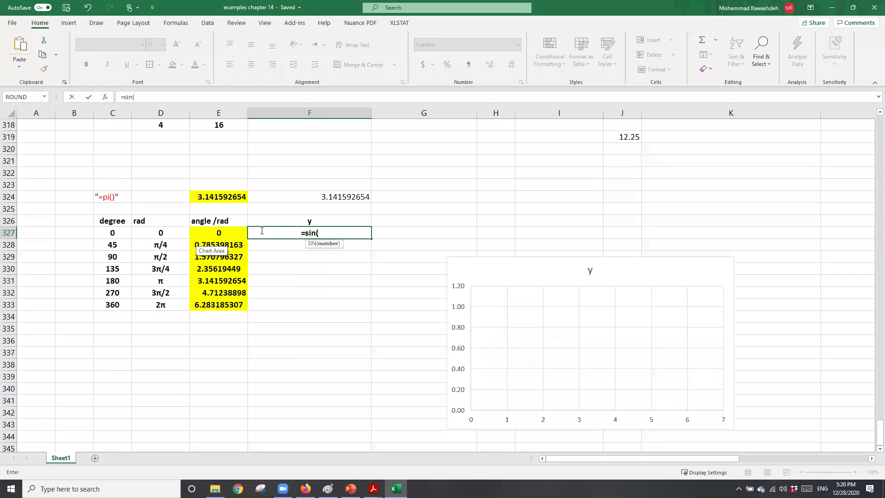
pyautogui.click(169, 236)
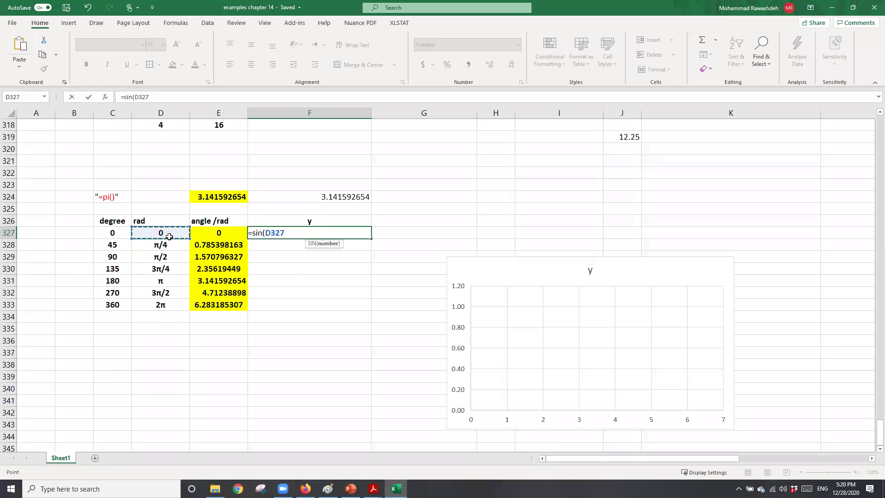
pyautogui.press('Return')
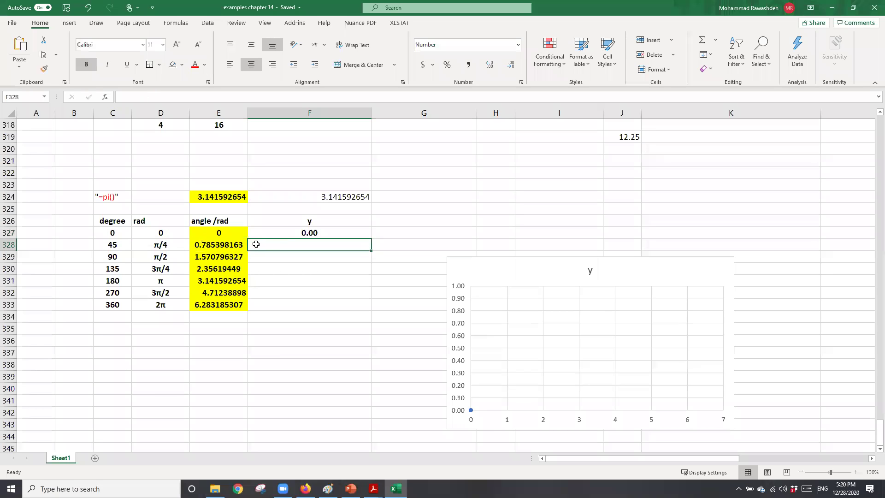
# Step: Delete the y scatter chart beside the angle table
pyautogui.click(517, 279)
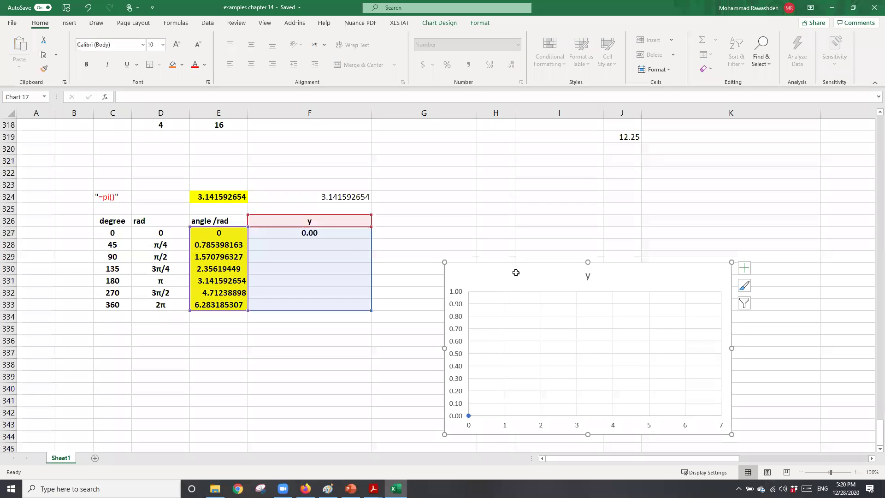
pyautogui.press('Delete')
# Step: Try filling the =SIN(D327) formula from F327 down to F333 and undo the fill
pyautogui.click(304, 232)
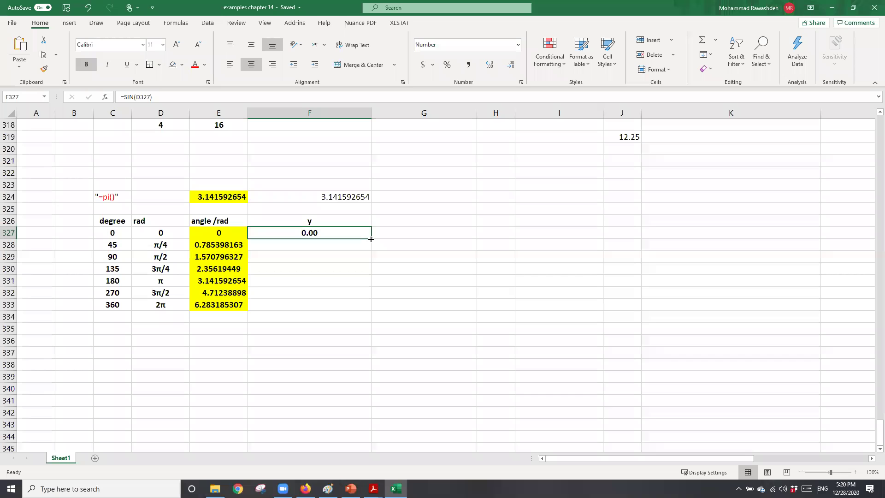
pyautogui.moveTo(373, 308); pyautogui.dragTo(340, 290)
pyautogui.click(340, 291)
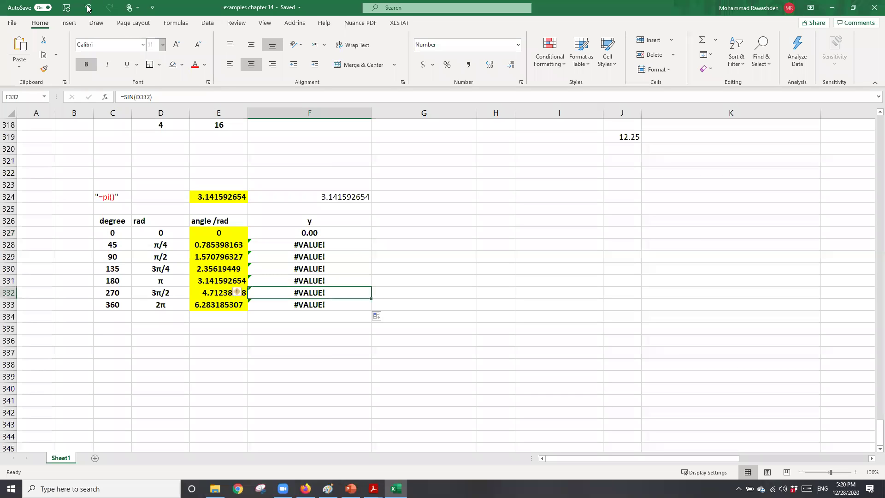
pyautogui.hotkey('ctrl', 'z')
# Step: Replace the formula in F327 with =SIN(E327) and fill it down to F333
pyautogui.doubleClick(300, 235)
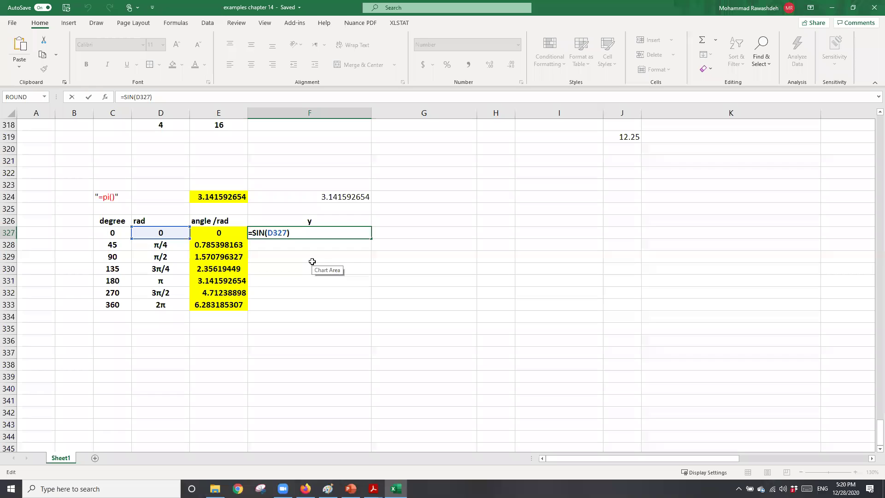
pyautogui.hotkey('ctrl', 'Return')
pyautogui.press('Delete')
pyautogui.write('=')
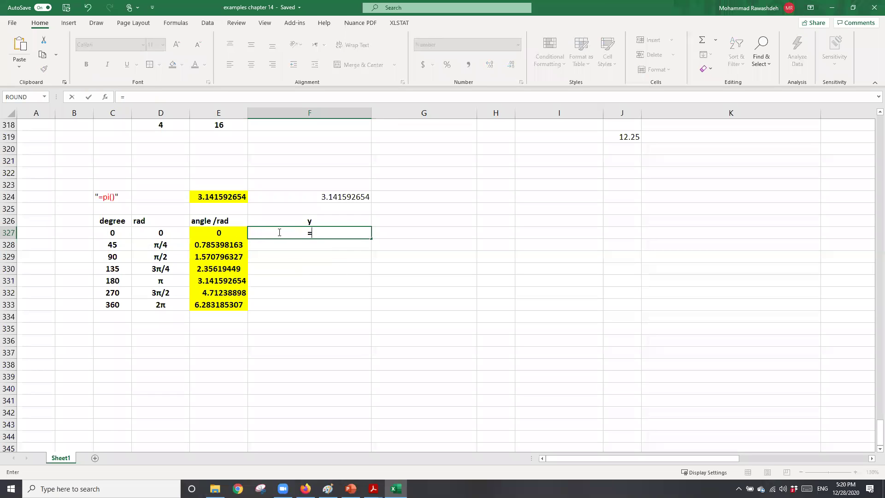
pyautogui.write('sin(')
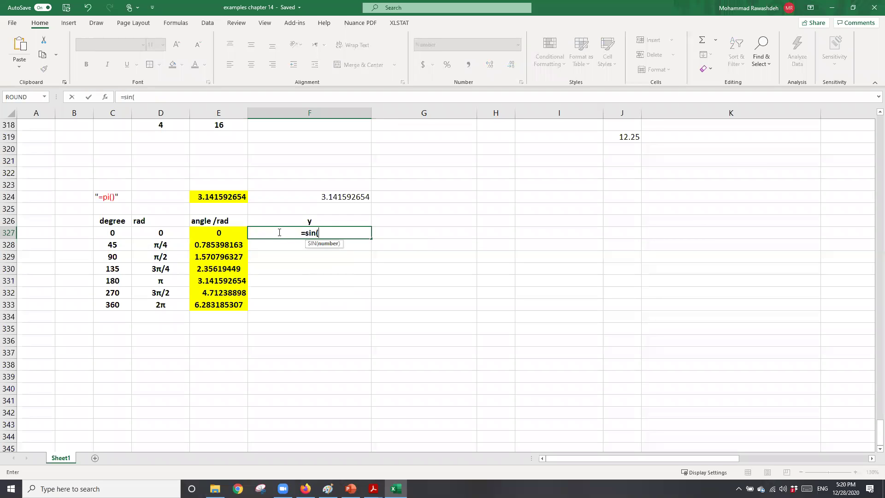
pyautogui.click(219, 232)
pyautogui.write(')')
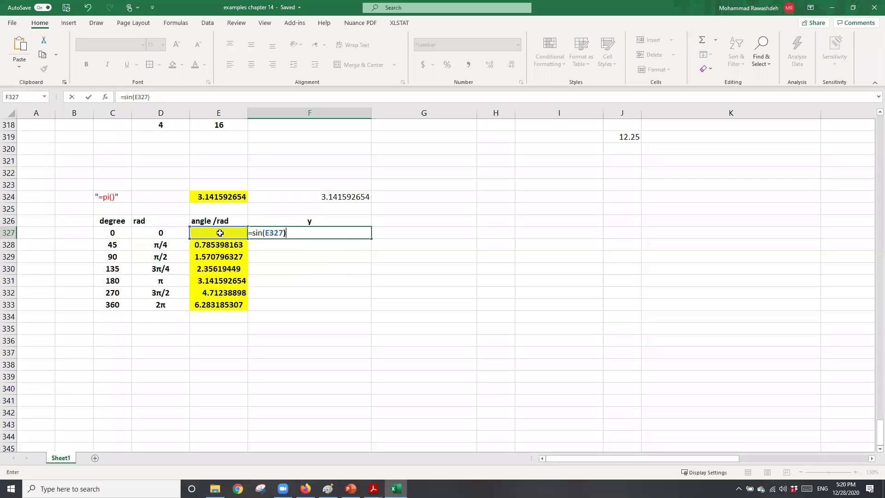
pyautogui.press('Return')
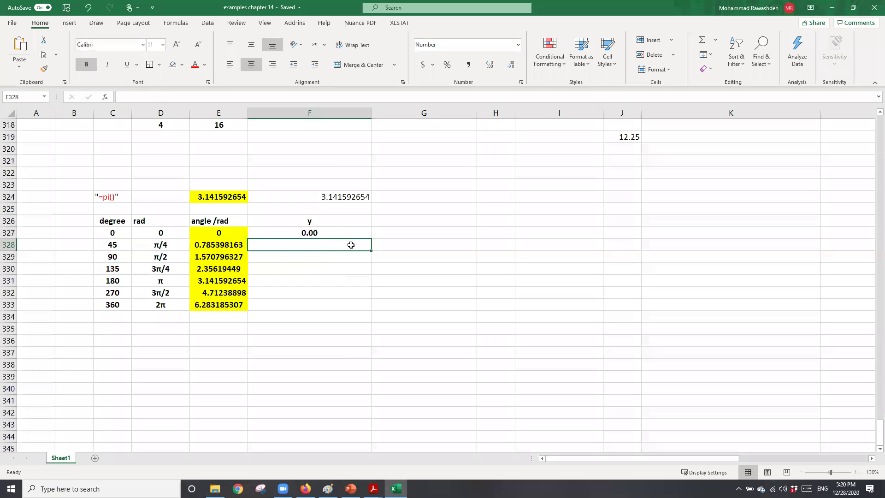
pyautogui.click(362, 236)
pyautogui.moveTo(373, 239); pyautogui.dragTo(371, 311)
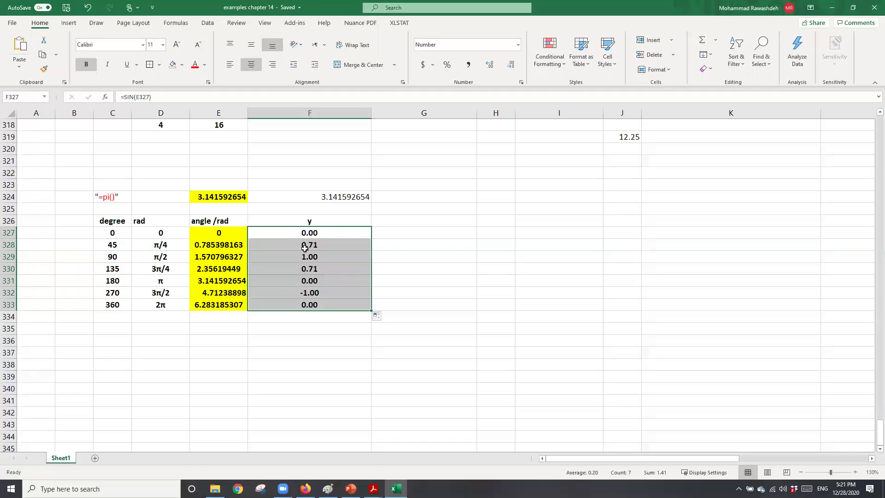
# Step: Insert a scatter chart with smooth lines and markers from E326:F333 and place it over columns I to K, clear of the table
pyautogui.click(213, 222)
pyautogui.moveTo(212, 222); pyautogui.dragTo(294, 298)
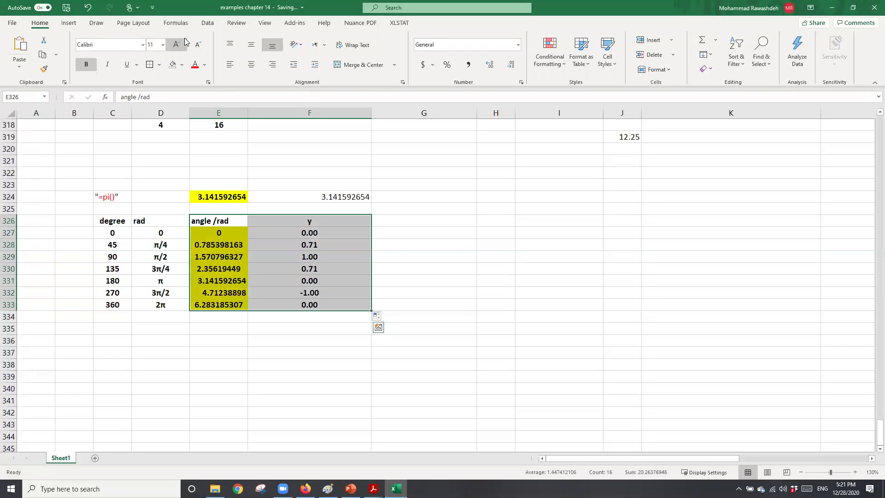
pyautogui.click(69, 22)
pyautogui.click(423, 71)
pyautogui.press('Escape')
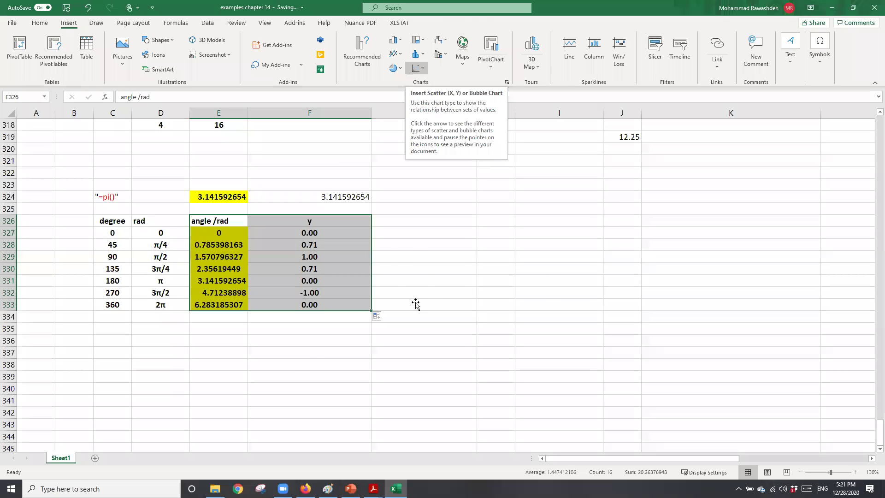
pyautogui.hotkey('alt', 'F1')
pyautogui.moveTo(544, 214); pyautogui.dragTo(709, 183)
pyautogui.click(709, 182)
pyautogui.click(521, 354)
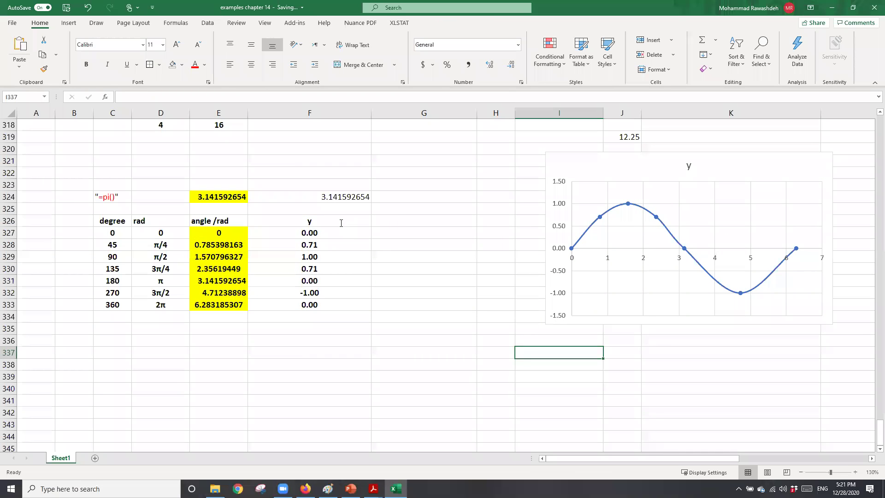
# Step: Rename the F326 heading to y1 and enter y2 as the heading in G326
pyautogui.hotkey('ctrl', 'z')
pyautogui.click(392, 221)
pyautogui.write('y')
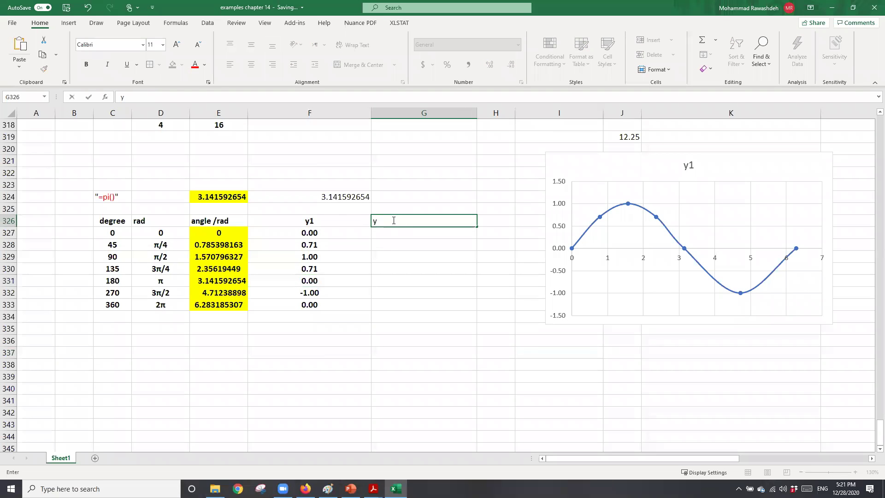
pyautogui.write('2')
# Step: Enter =COS(E327) in G327 and fill the formula down to G333
pyautogui.click(388, 234)
pyautogui.write('=')
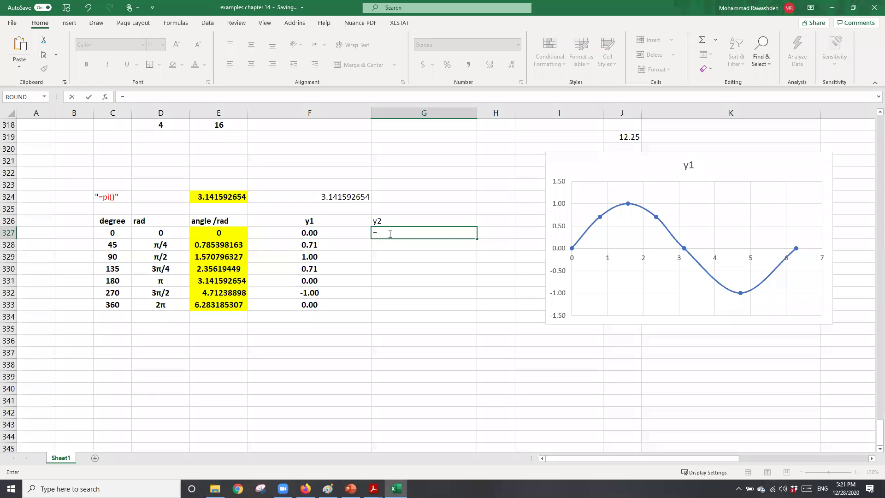
pyautogui.write('cos')
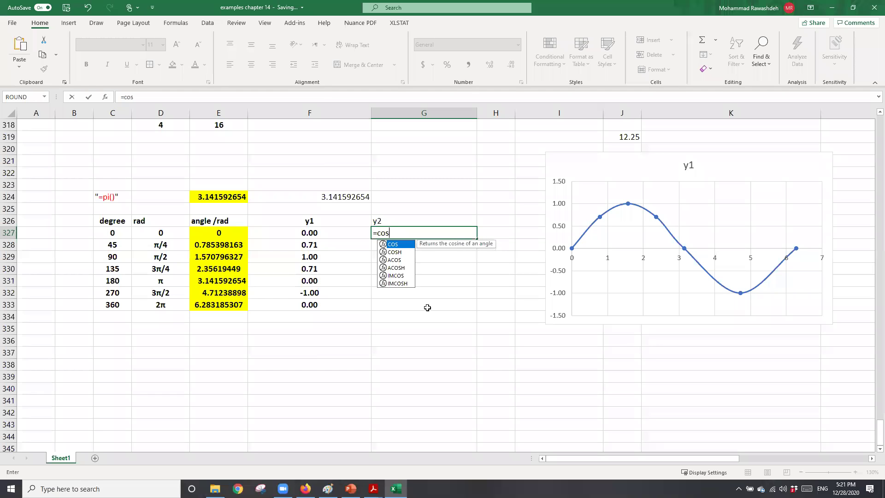
pyautogui.write('(')
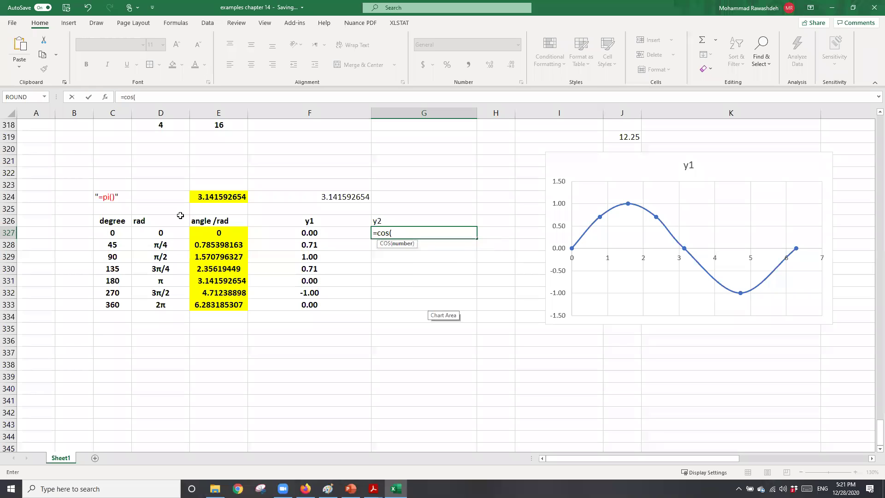
pyautogui.click(224, 233)
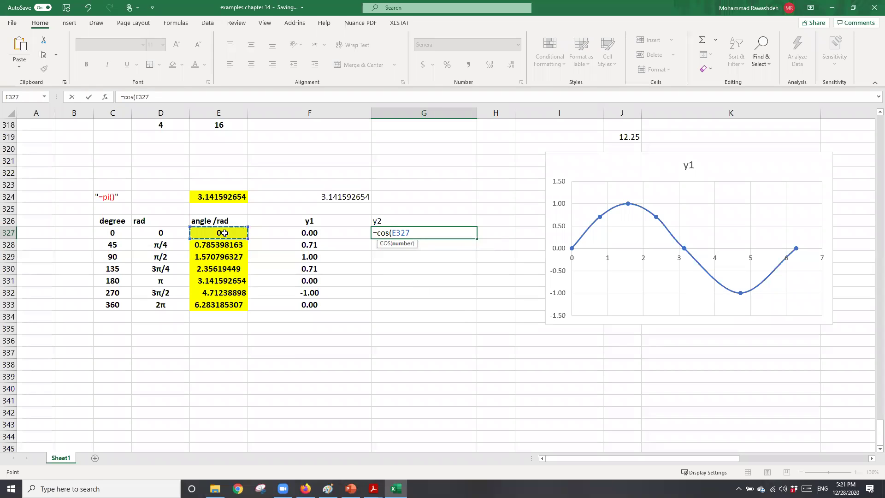
pyautogui.write(')')
pyautogui.press('Return')
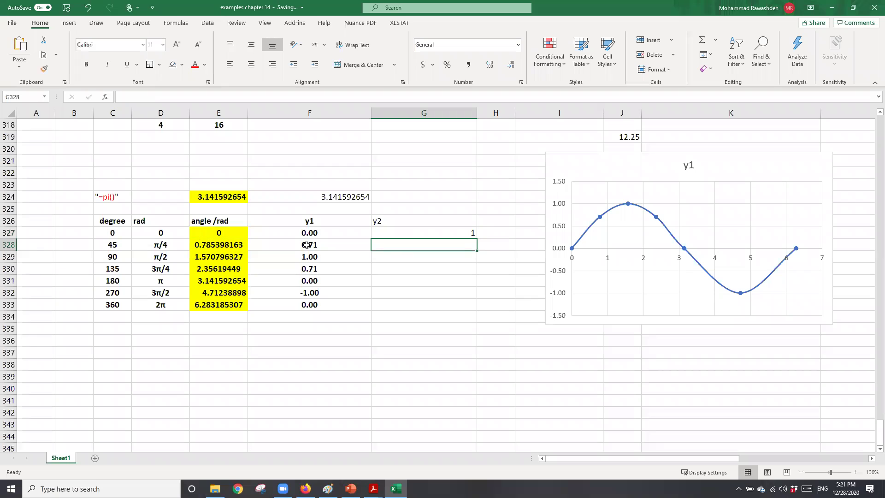
pyautogui.click(469, 234)
pyautogui.moveTo(477, 238); pyautogui.dragTo(474, 307)
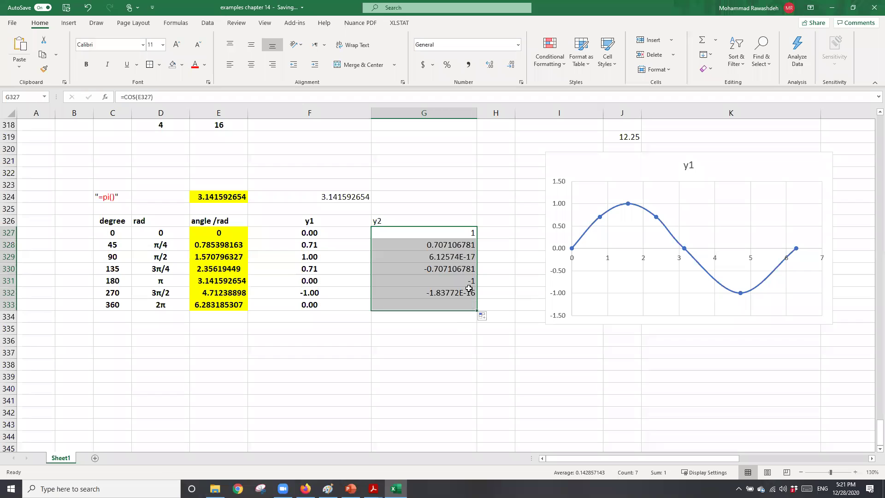
pyautogui.click(363, 255)
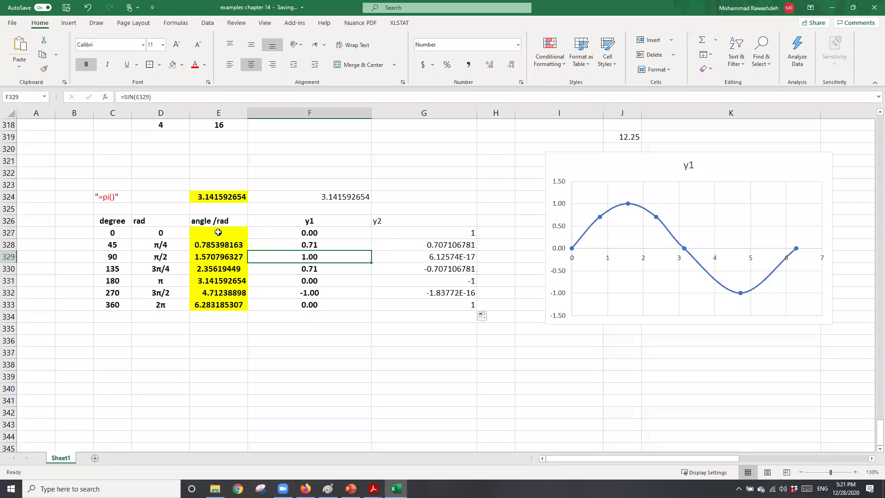
# Step: Rename the F326 heading to y1=sin(x) and the G326 heading to y2=cos(x)
pyautogui.click(393, 221)
pyautogui.press('Left')
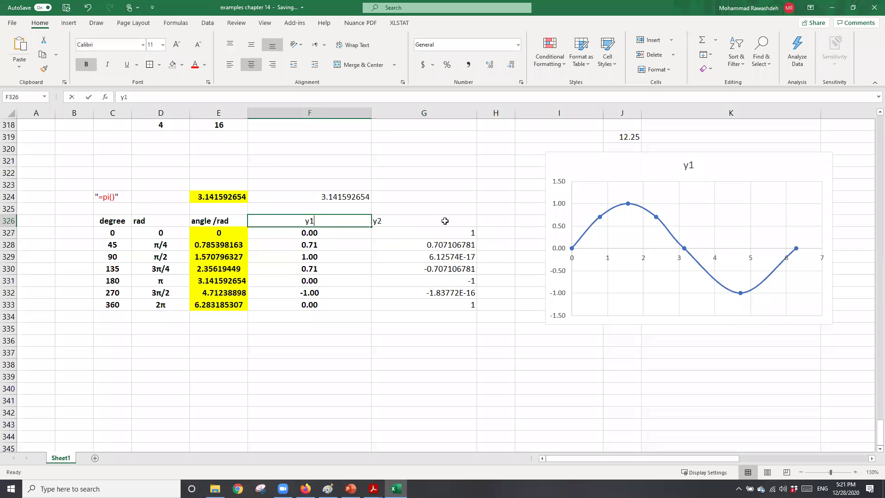
pyautogui.press('F2')
pyautogui.write('=')
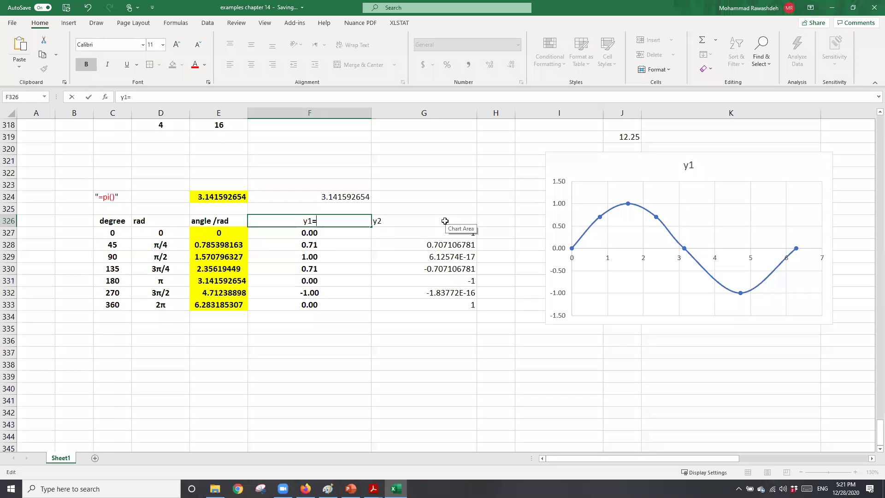
pyautogui.write('sin(x)')
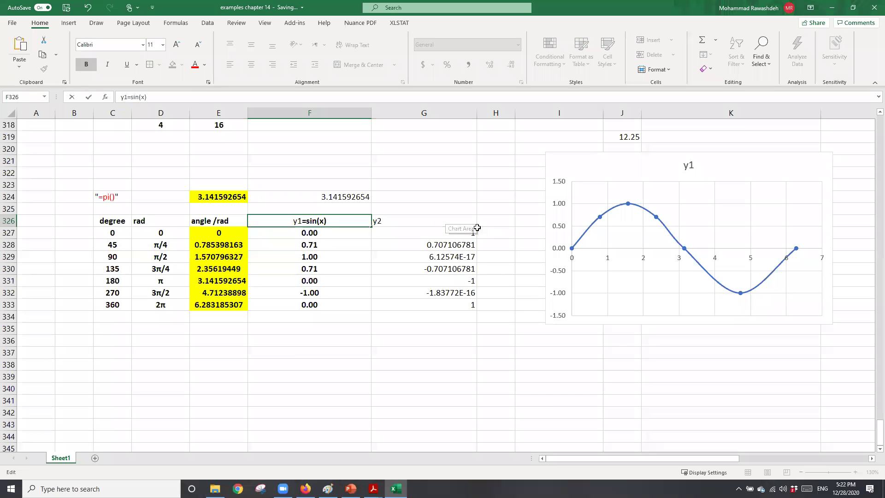
pyautogui.click(412, 217)
pyautogui.press('F2')
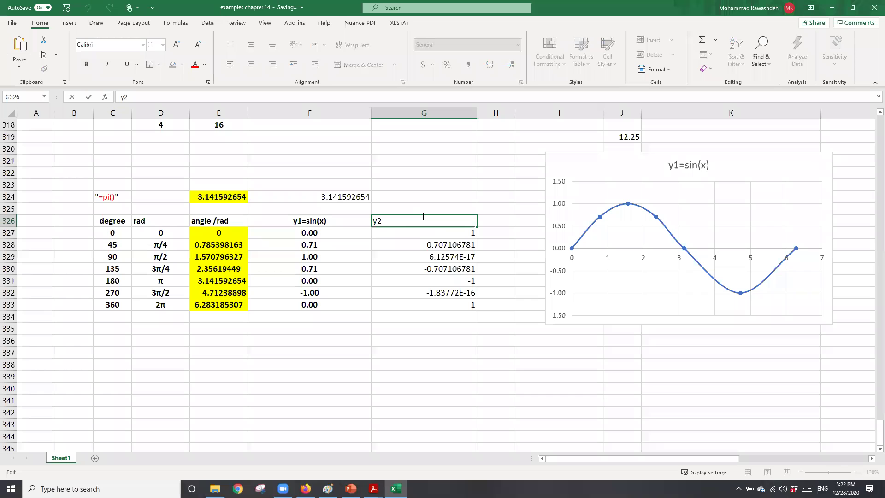
pyautogui.write('=cos(x')
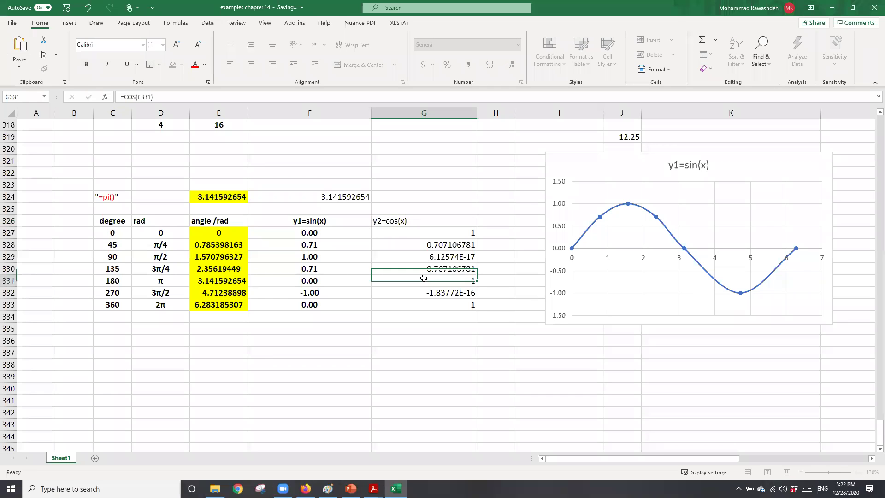
# Step: Change the heading in E326 to x: angle /rad
pyautogui.click(424, 280)
pyautogui.click(145, 220)
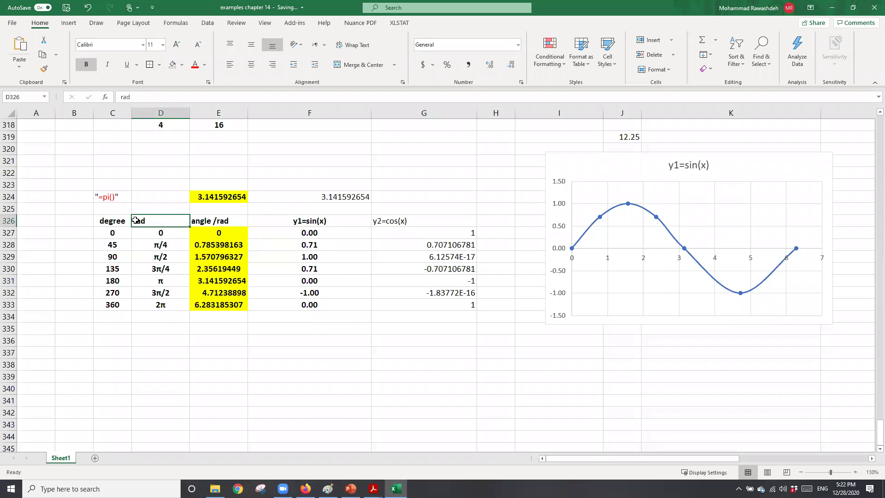
pyautogui.doubleClick(193, 222)
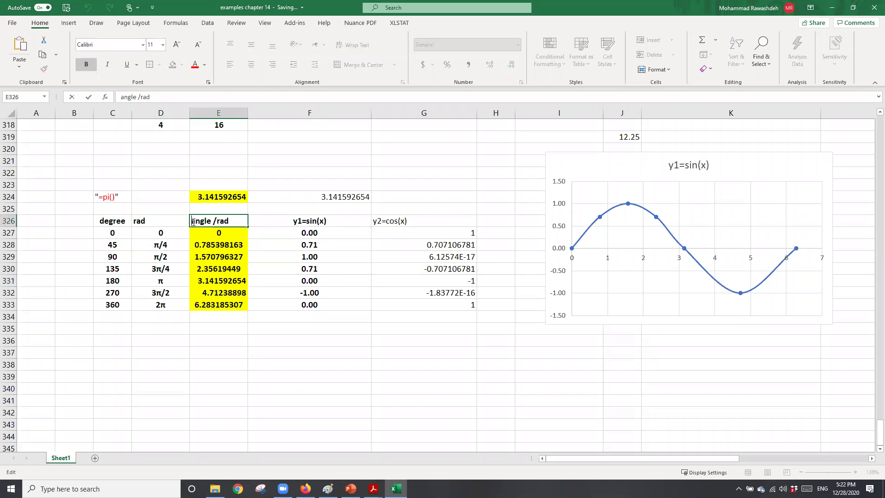
pyautogui.write('x:')
pyautogui.click(327, 253)
# Step: Centre the table range C326:G333 and make all of its text bold
pyautogui.moveTo(113, 221); pyautogui.dragTo(461, 304)
pyautogui.click(252, 65)
pyautogui.click(92, 68)
pyautogui.click(93, 69)
pyautogui.click(423, 307)
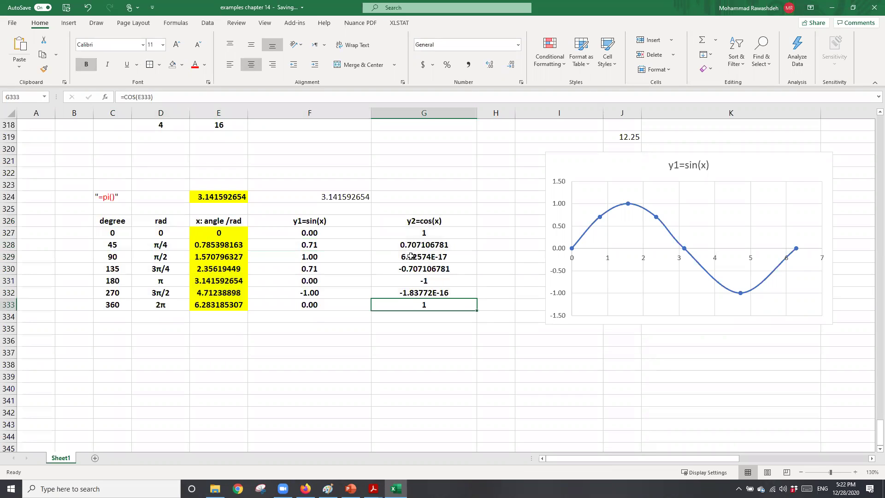
# Step: Examine the chart's plotted sine data and the cosine formula in G332
pyautogui.click(578, 243)
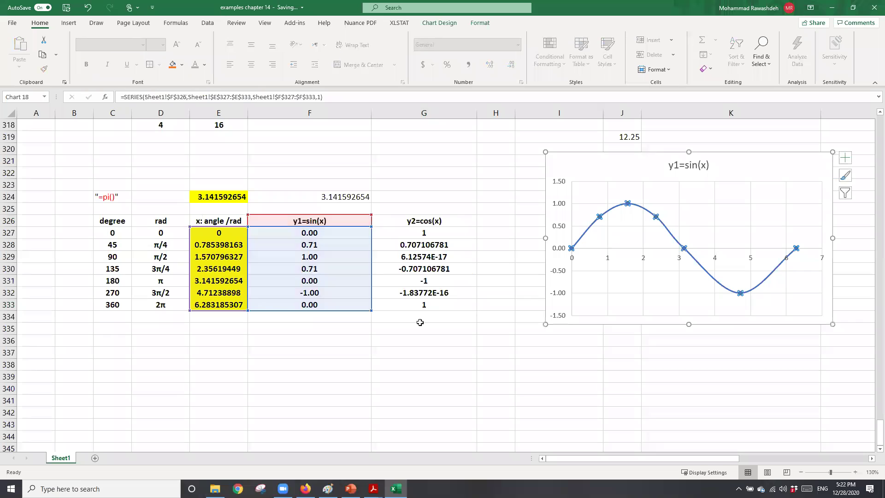
pyautogui.moveTo(420, 321); pyautogui.dragTo(420, 324)
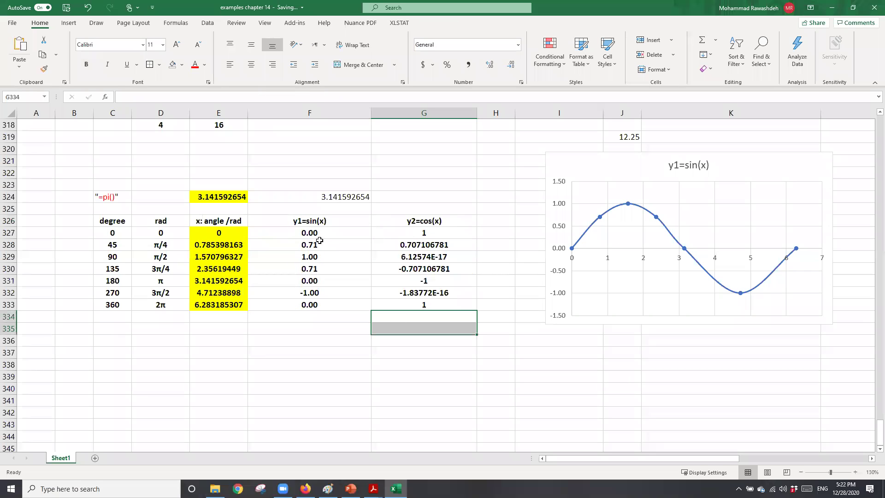
pyautogui.click(221, 233)
pyautogui.click(413, 237)
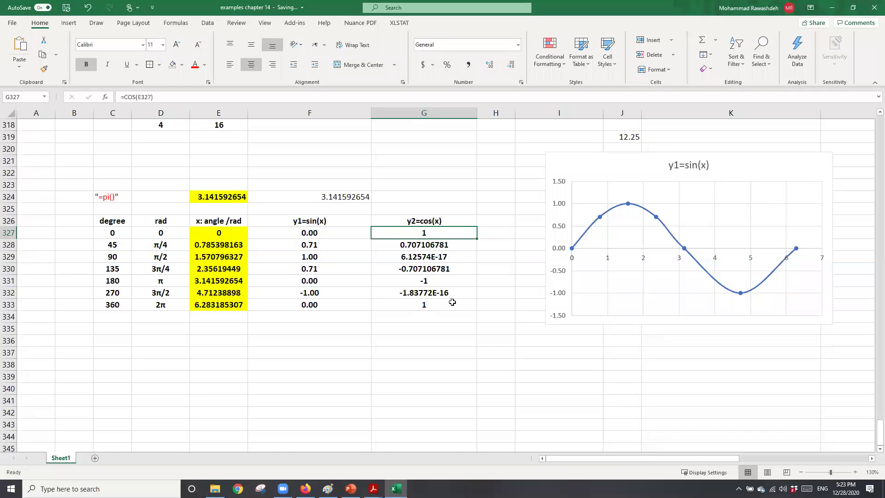
pyautogui.doubleClick(432, 291)
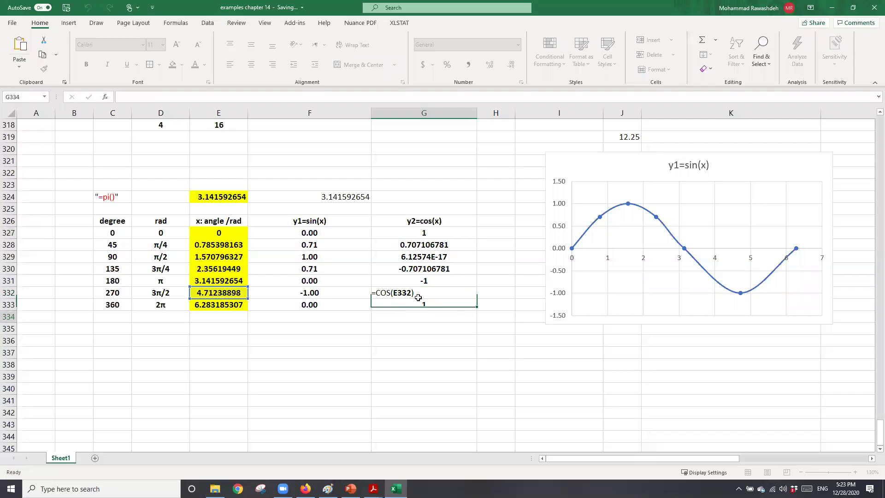
pyautogui.press('Return')
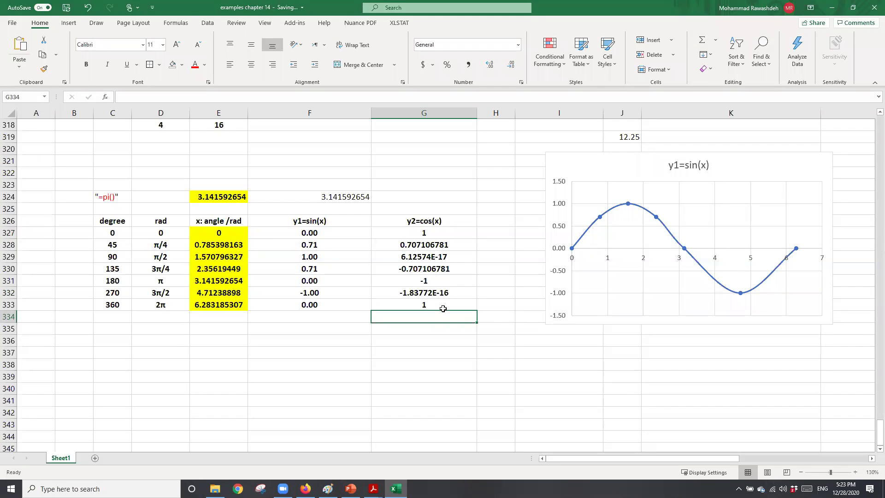
# Step: Format the cosine values in G327:G333 as Number with 2 decimal places
pyautogui.moveTo(428, 240); pyautogui.dragTo(406, 307)
pyautogui.rightClick(411, 256)
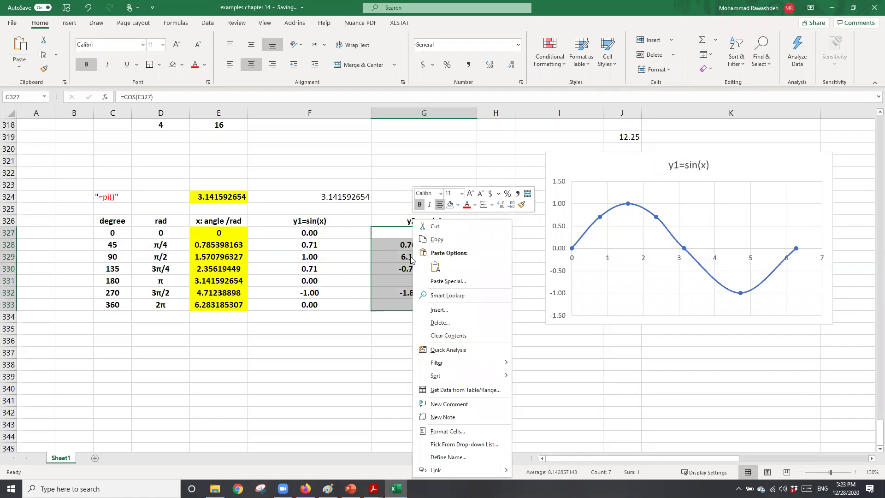
pyautogui.click(437, 432)
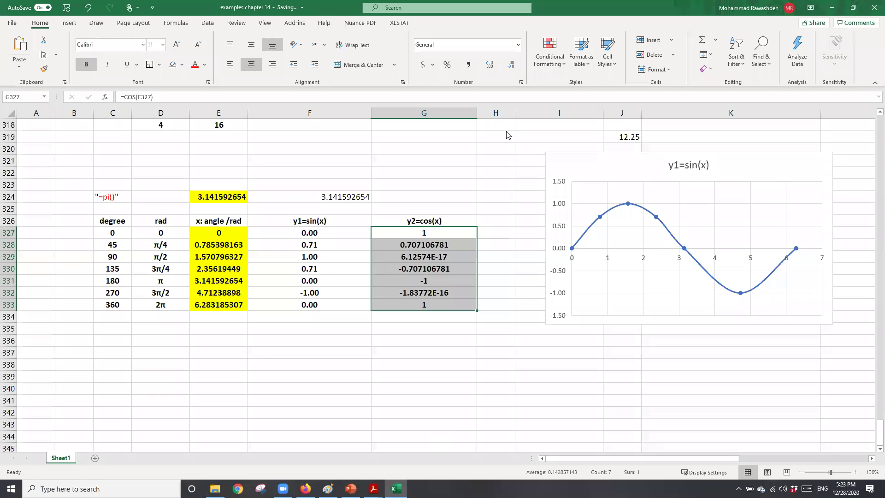
pyautogui.click(480, 165)
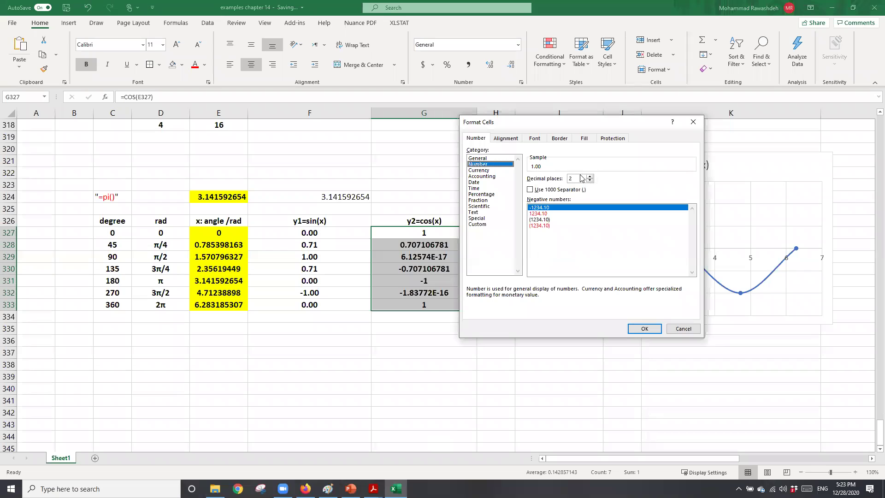
pyautogui.click(645, 329)
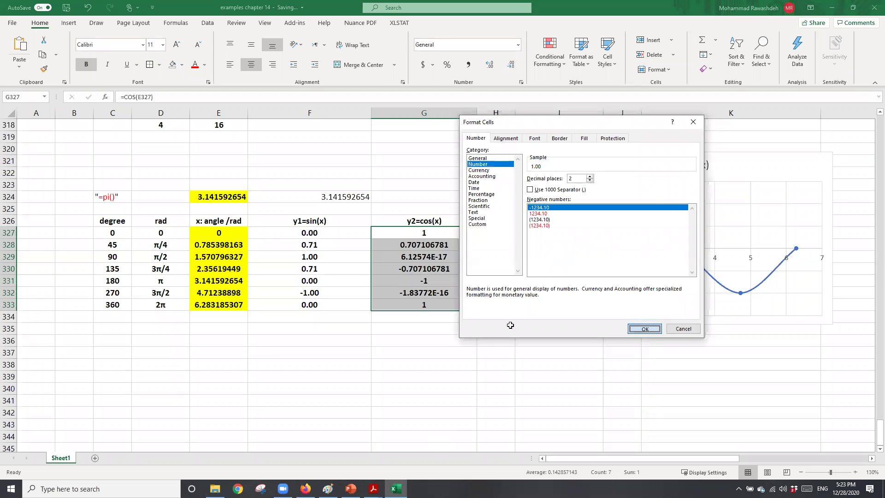
pyautogui.click(424, 269)
pyautogui.press('Down')
pyautogui.press('Down')
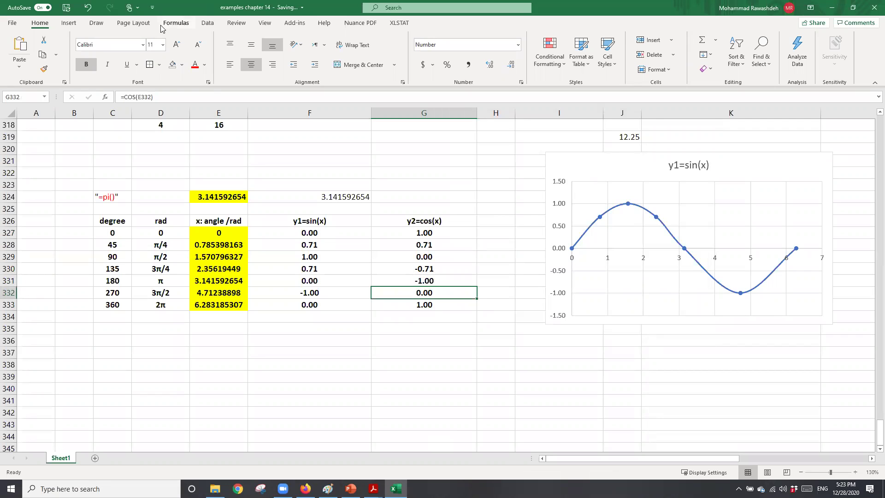
# Step: Enter the text round in cell G320
pyautogui.click(391, 152)
pyautogui.click(392, 152)
pyautogui.write('round')
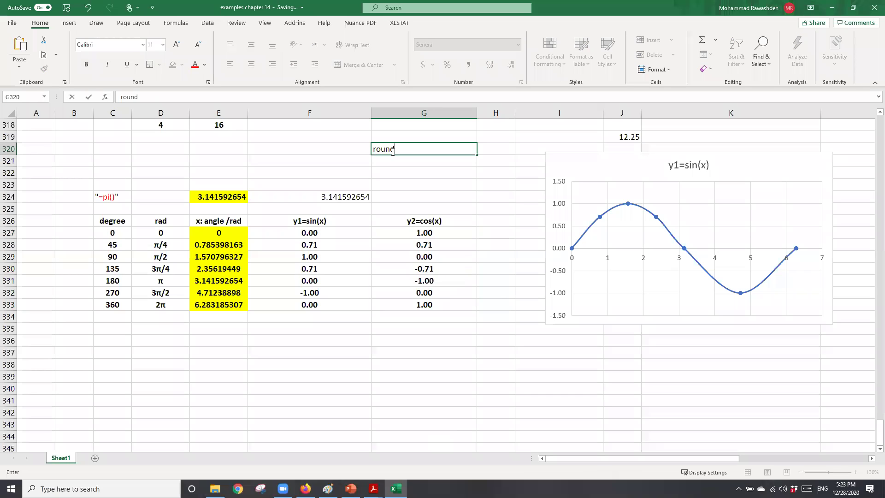
pyautogui.click(435, 309)
pyautogui.press('Up')
pyautogui.press('Up')
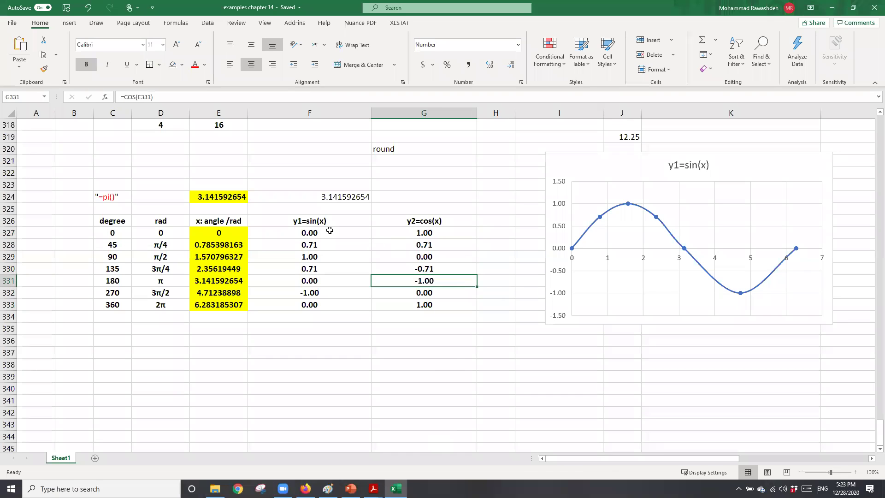
pyautogui.click(595, 224)
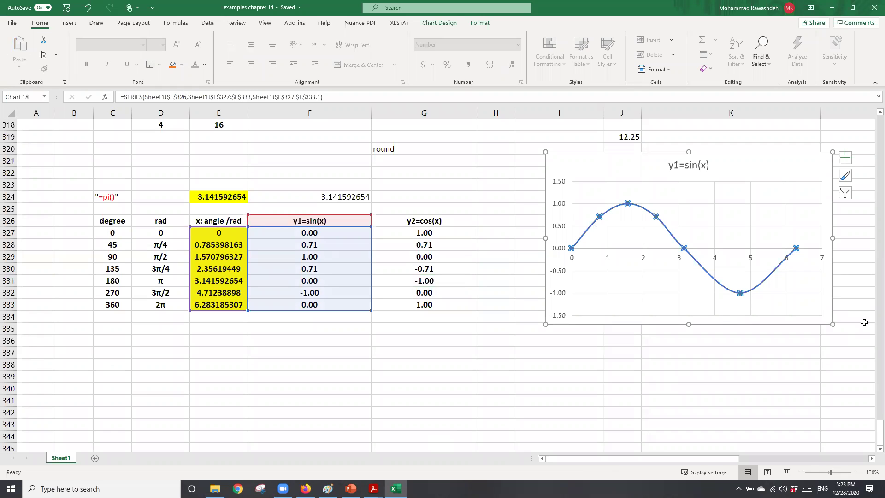
pyautogui.rightClick(585, 202)
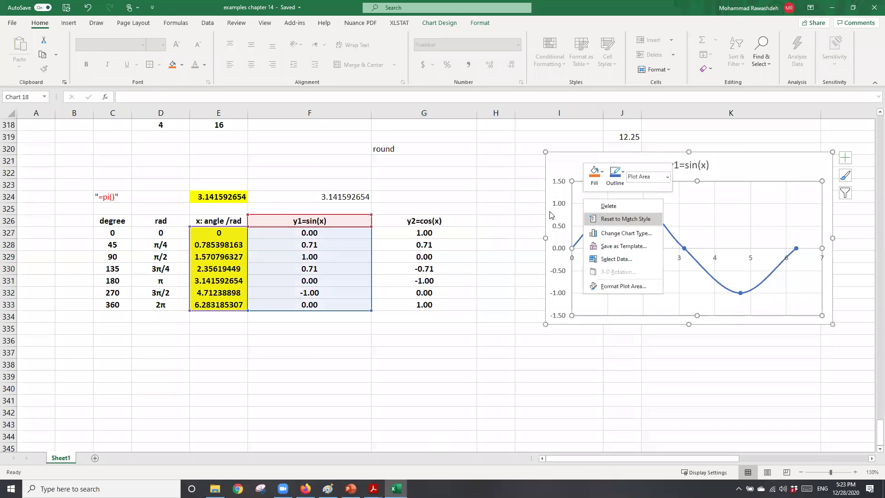
pyautogui.click(620, 259)
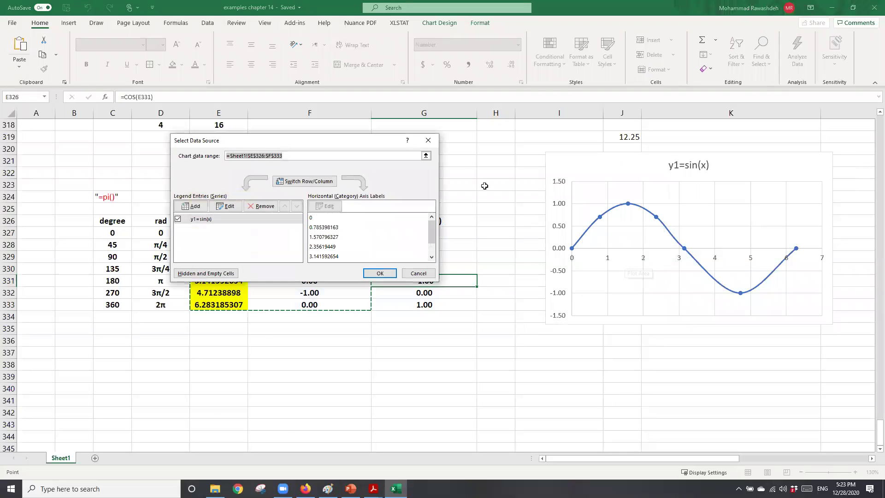
pyautogui.click(429, 140)
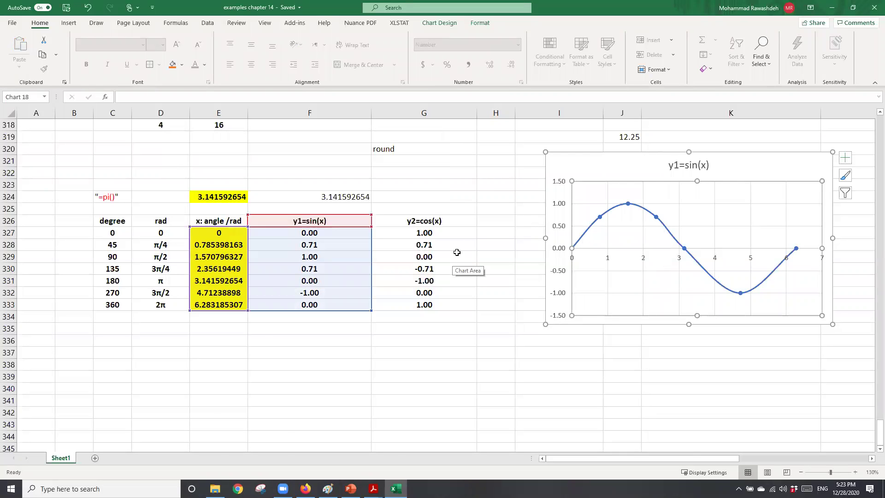
# Step: Try to add a second series to the sine chart with G326:G333 as its name
pyautogui.rightClick(637, 281)
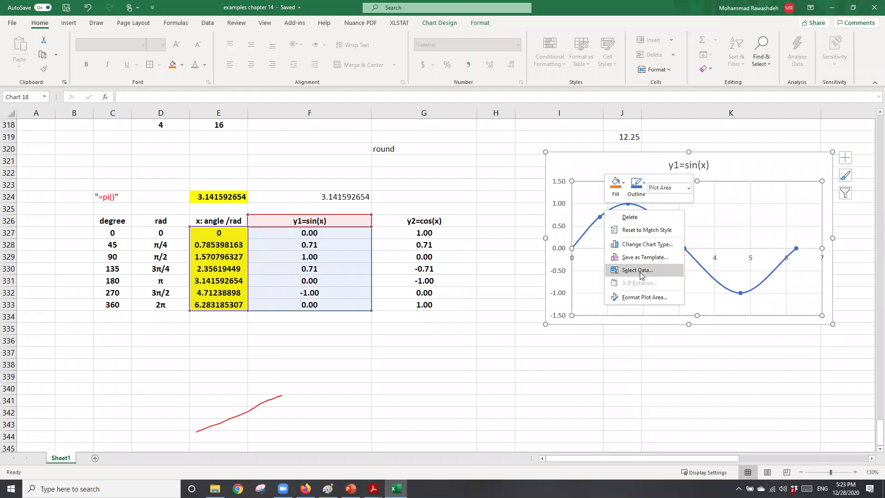
pyautogui.click(640, 271)
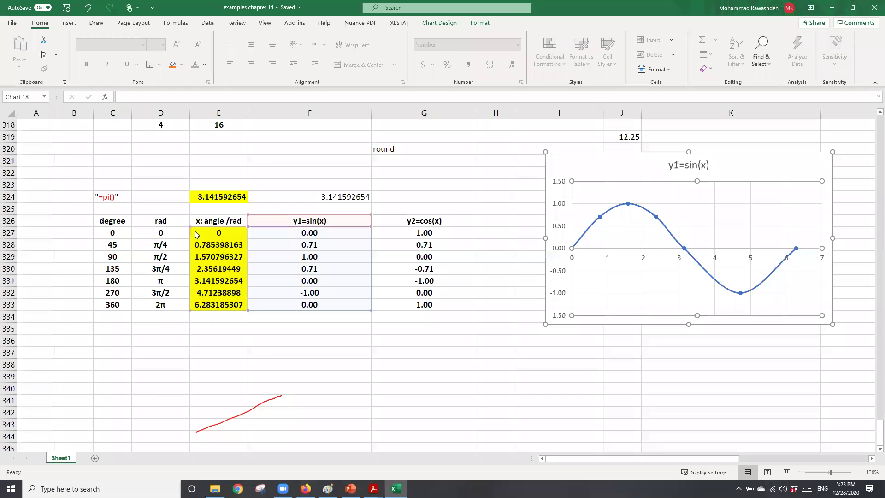
pyautogui.click(186, 206)
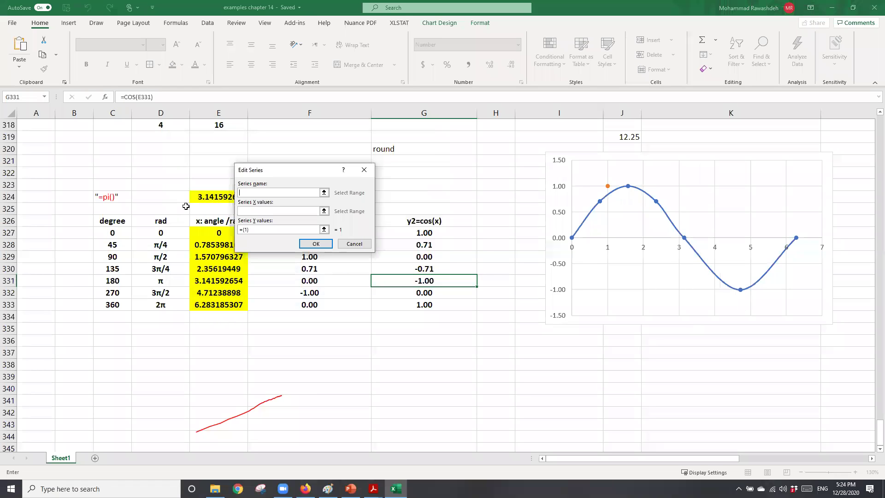
pyautogui.moveTo(302, 171); pyautogui.dragTo(416, 164)
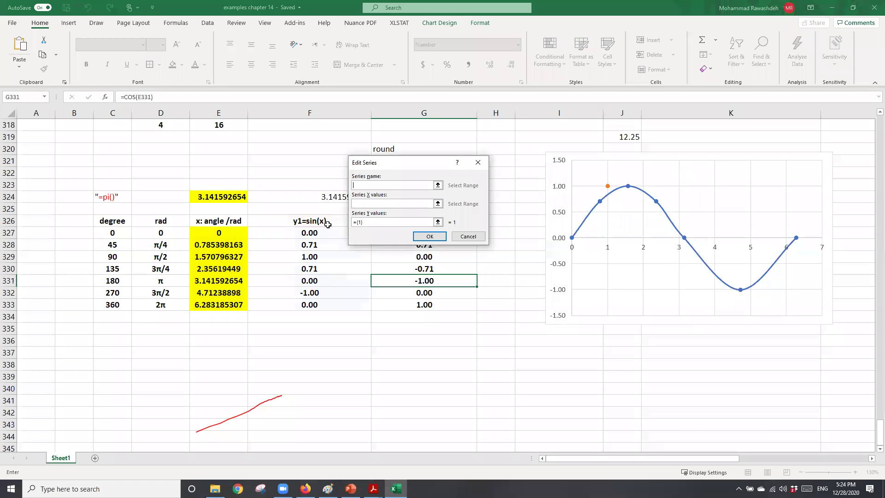
pyautogui.click(311, 223)
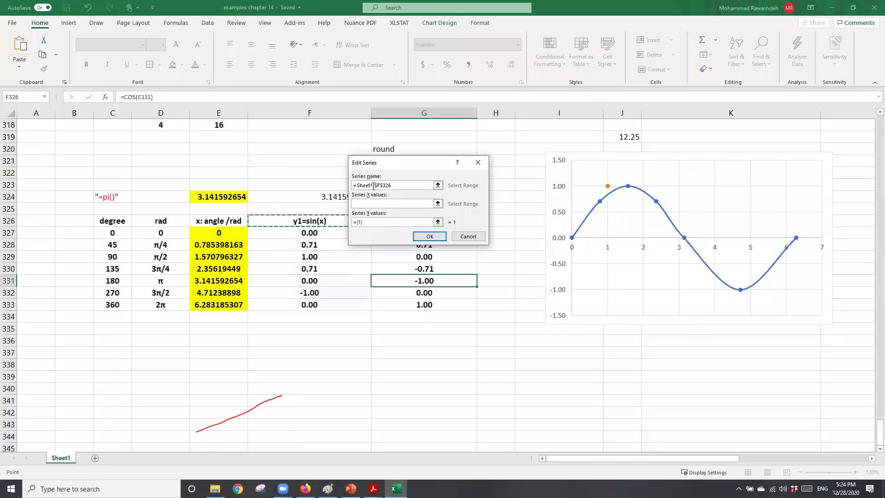
pyautogui.press('Right')
pyautogui.moveTo(417, 220); pyautogui.dragTo(425, 306)
pyautogui.click(538, 223)
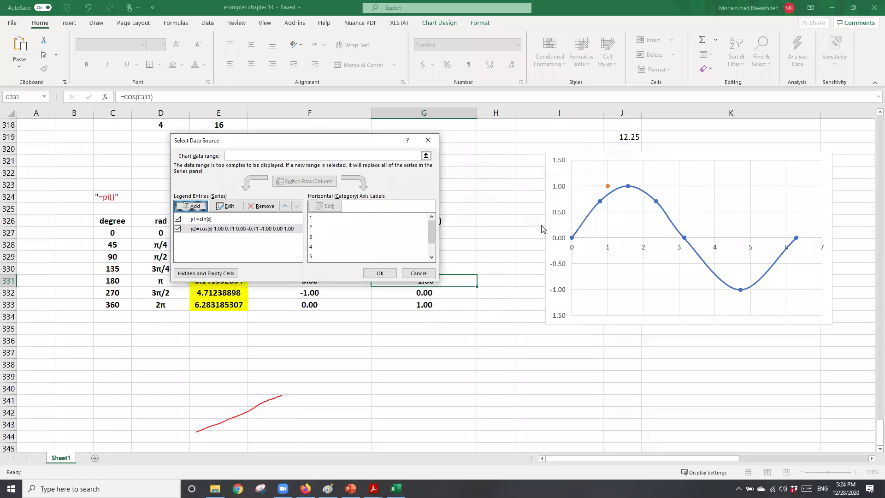
pyautogui.click(386, 274)
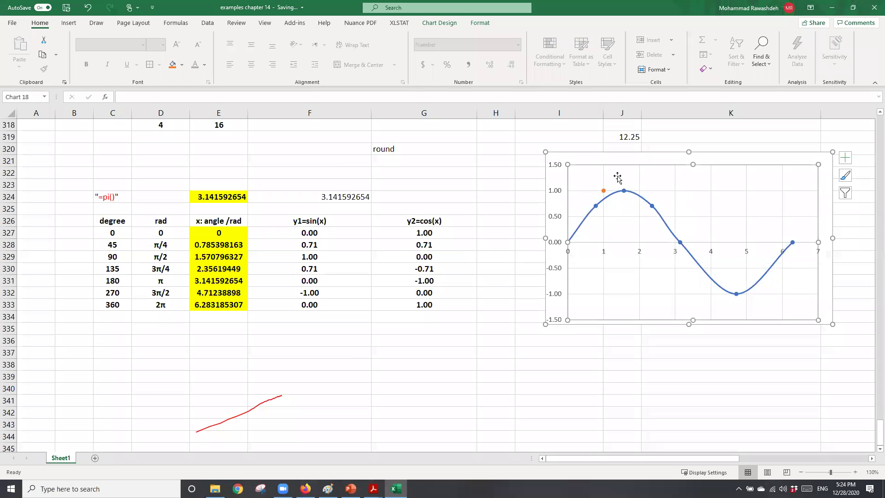
# Step: Remove the stray single-point series from the sine chart, keeping the y1=sin(x) curve
pyautogui.click(602, 191)
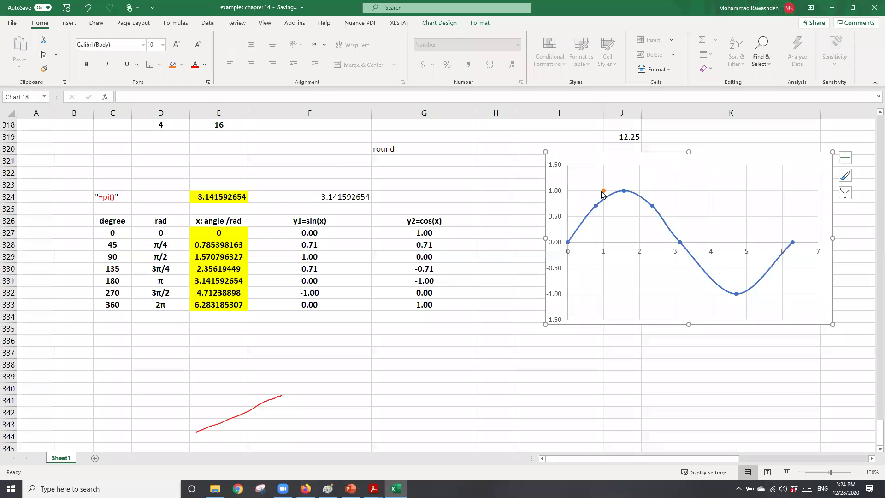
pyautogui.click(582, 226)
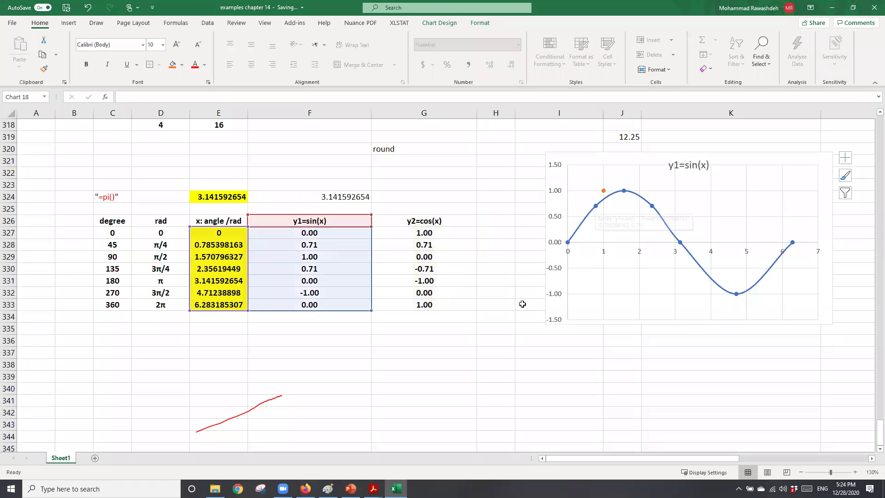
pyautogui.click(522, 304)
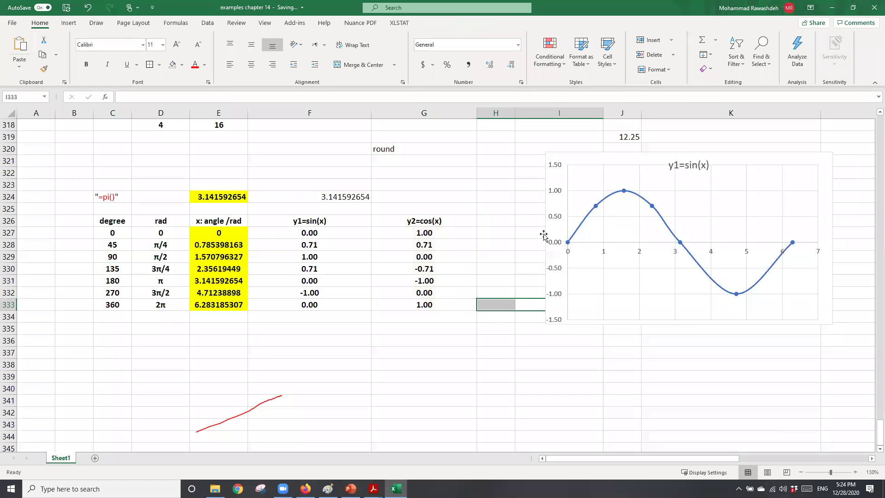
pyautogui.click(560, 190)
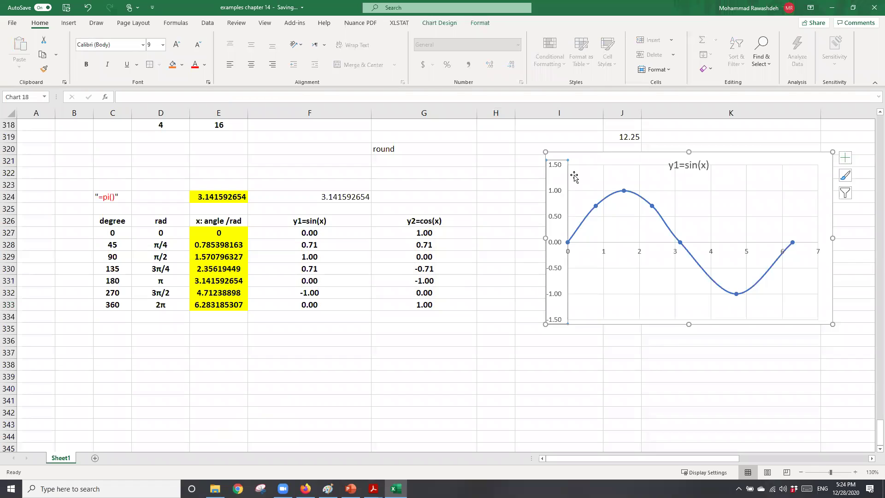
pyautogui.click(574, 176)
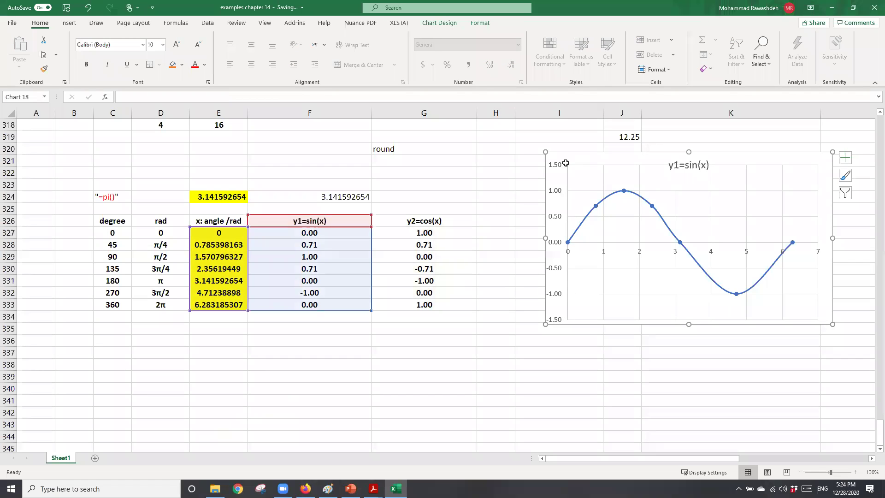
# Step: Replace the y1=sin(x) chart with a scatter chart with smooth lines and markers of E326:G333, placed beside the angle table
pyautogui.press('Delete')
pyautogui.click(275, 232)
pyautogui.click(219, 223)
pyautogui.moveTo(219, 223); pyautogui.dragTo(421, 301)
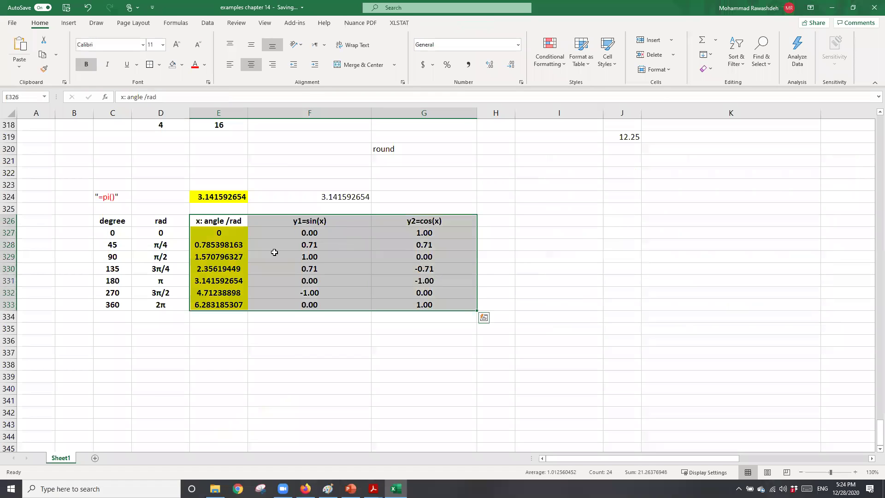
pyautogui.click(70, 23)
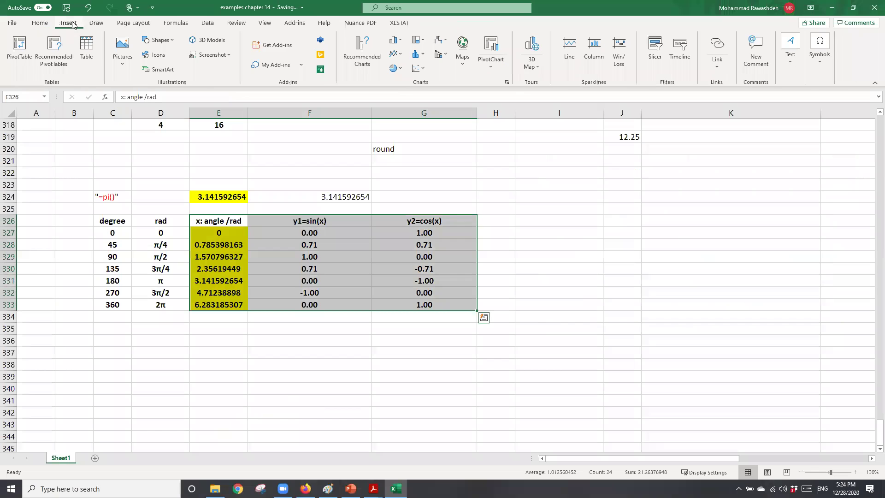
pyautogui.click(417, 67)
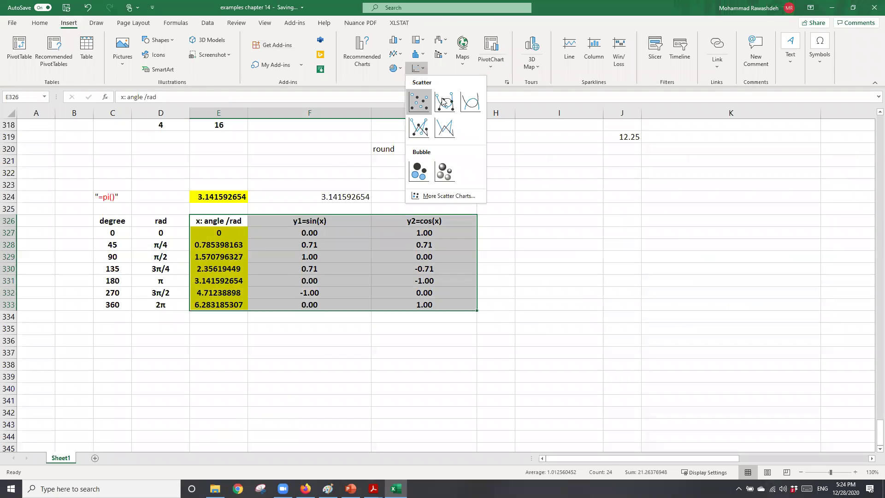
pyautogui.click(443, 102)
pyautogui.moveTo(493, 226); pyautogui.dragTo(718, 210)
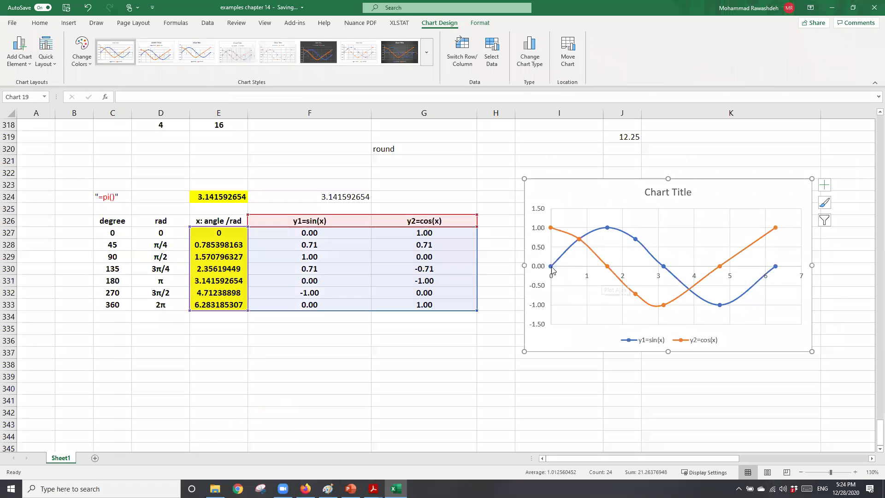
pyautogui.click(752, 253)
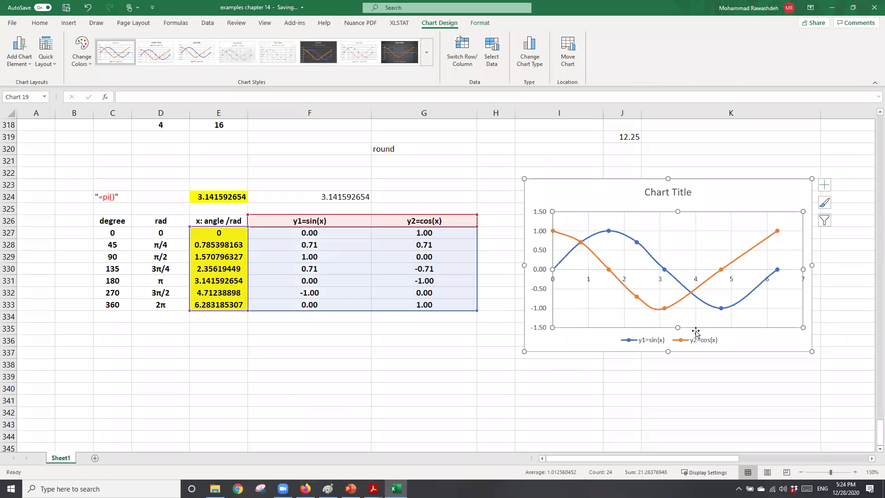
# Step: Delete the dotted trendline from the y chart beside the x–y table
pyautogui.moveTo(762, 289)
pyautogui.scroll(9, 270, 361)
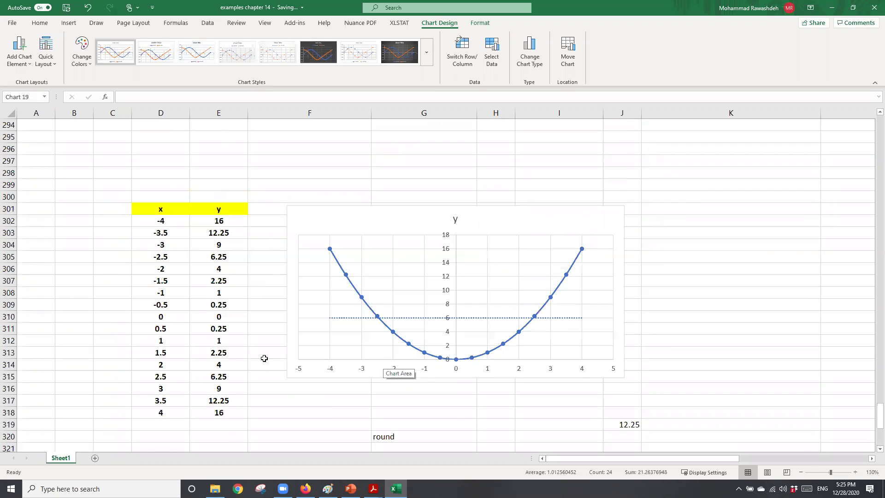
pyautogui.scroll(-2, 260, 361)
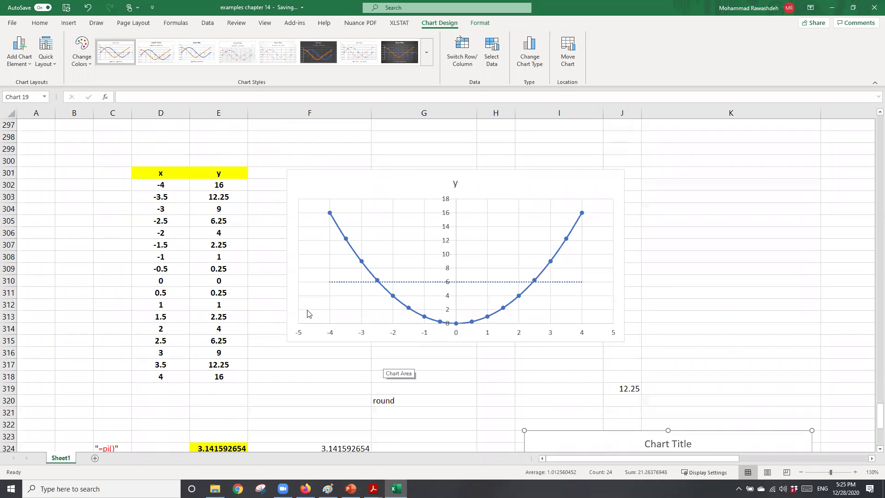
pyautogui.click(347, 286)
pyautogui.press('Delete')
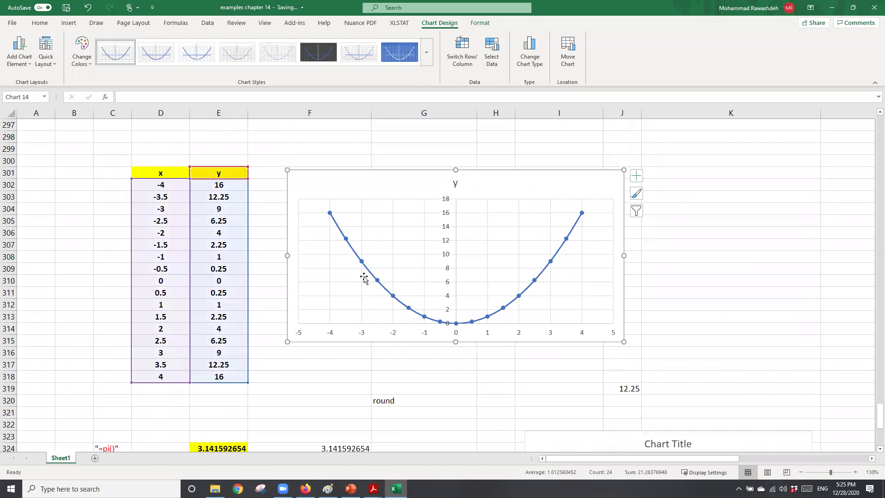
# Step: Delete the whole y chart beside the x–y table, restoring its data series first
pyautogui.click(363, 267)
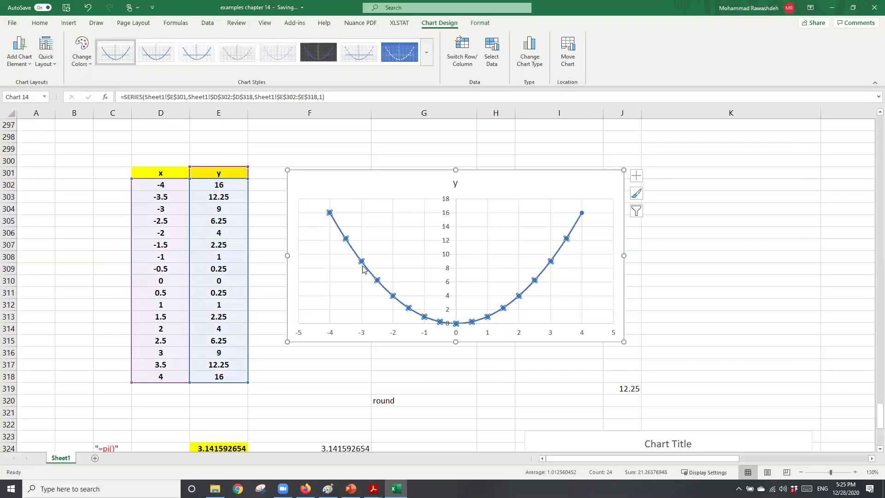
pyautogui.press('Delete')
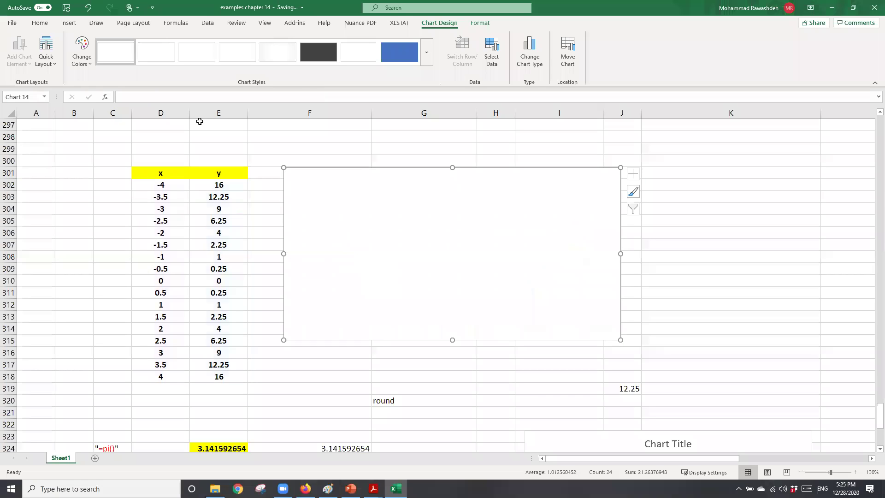
pyautogui.click(86, 8)
pyautogui.press('Delete')
pyautogui.click(279, 197)
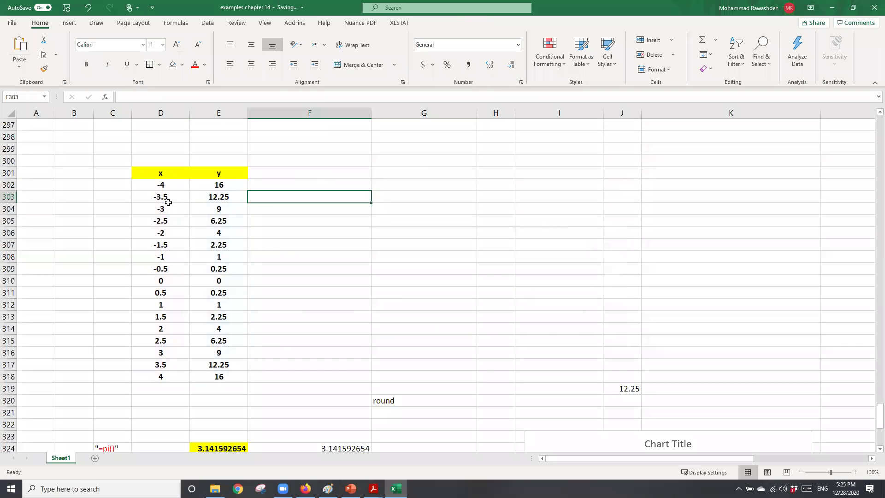
# Step: Overwrite the y values in E303 with 10, E305 with 5 and E309 with 1
pyautogui.click(221, 199)
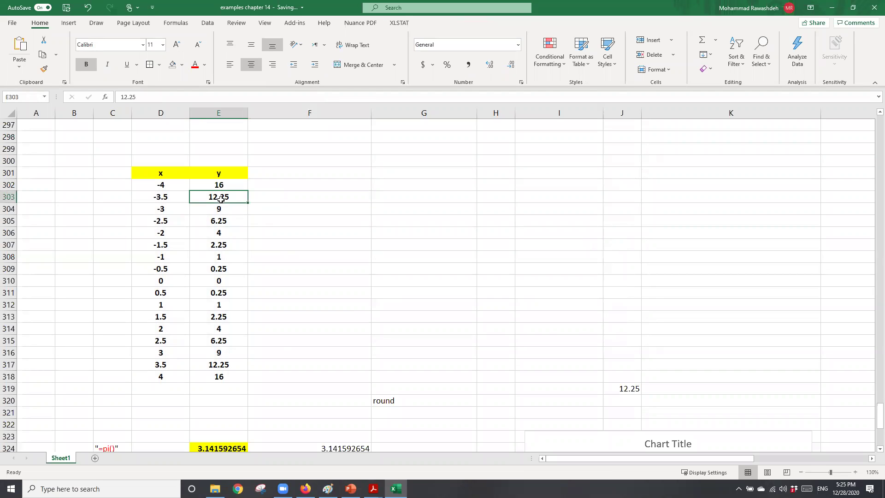
pyautogui.write('10')
pyautogui.click(219, 221)
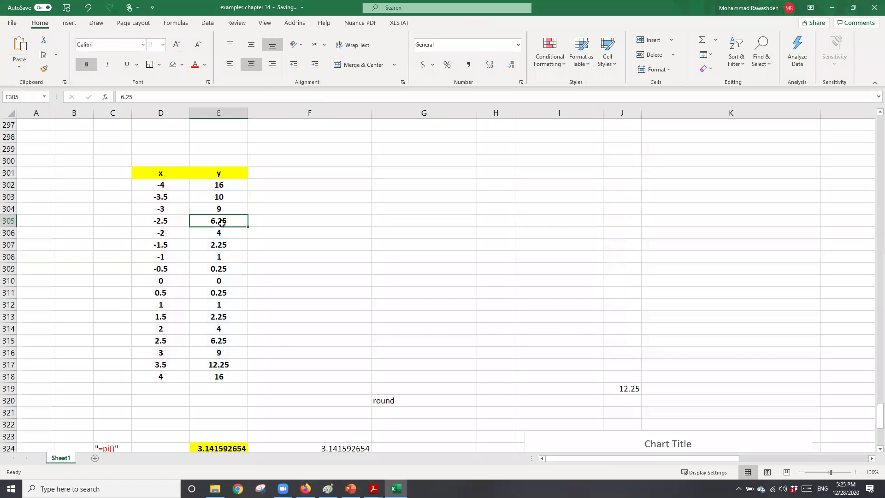
pyautogui.write('5')
pyautogui.click(206, 257)
pyautogui.click(220, 270)
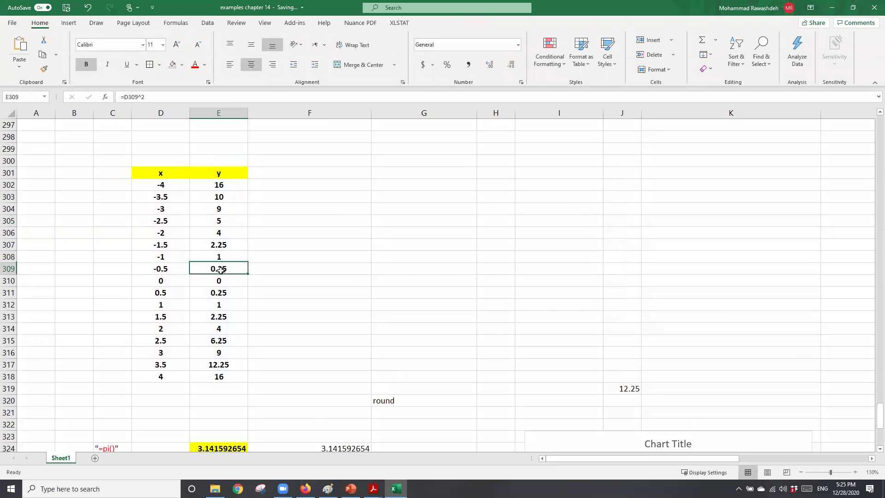
pyautogui.write('0')
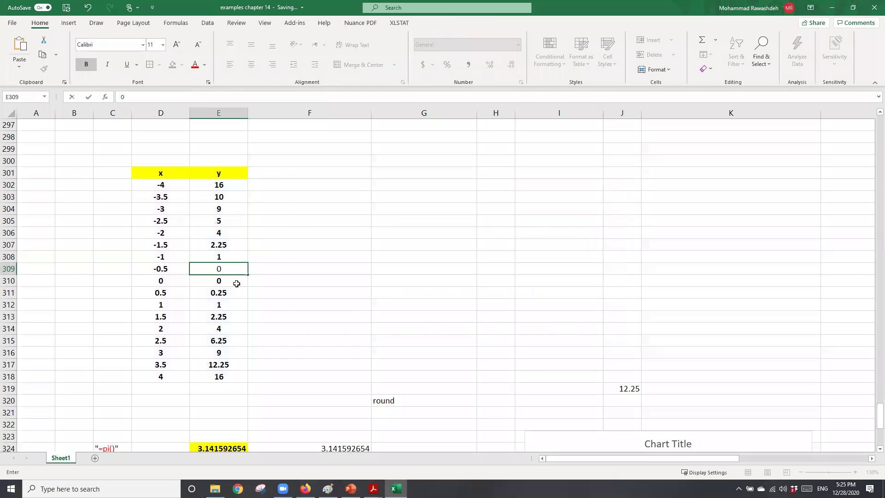
# Step: Replace the y value for x = 3.5 in cell E317 with 10
pyautogui.click(225, 366)
pyautogui.write('4')
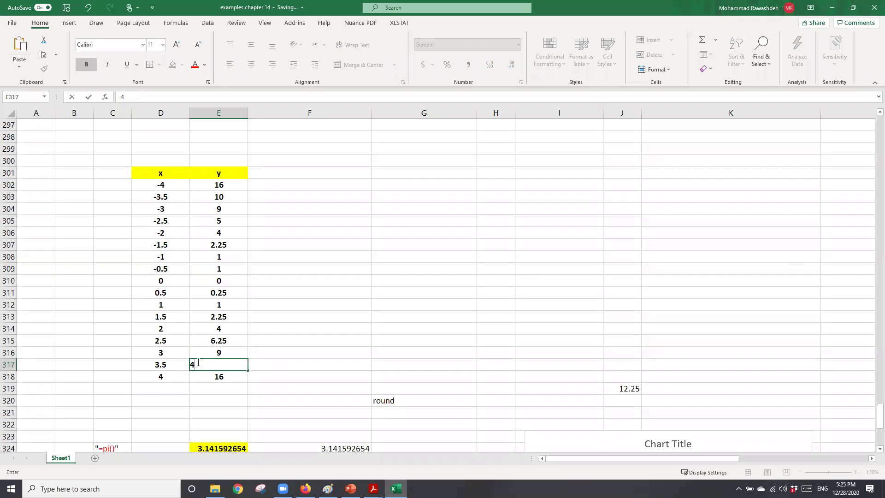
pyautogui.moveTo(191, 366); pyautogui.dragTo(257, 358)
pyautogui.write('10')
pyautogui.press('Return')
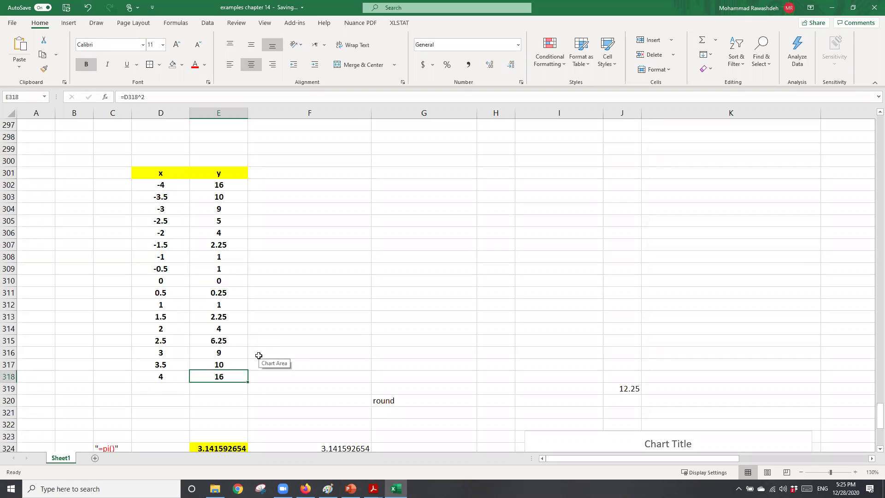
pyautogui.moveTo(160, 173); pyautogui.dragTo(203, 378)
pyautogui.moveTo(170, 174); pyautogui.dragTo(161, 366)
pyautogui.moveTo(217, 190); pyautogui.dragTo(215, 401)
pyautogui.click(215, 367)
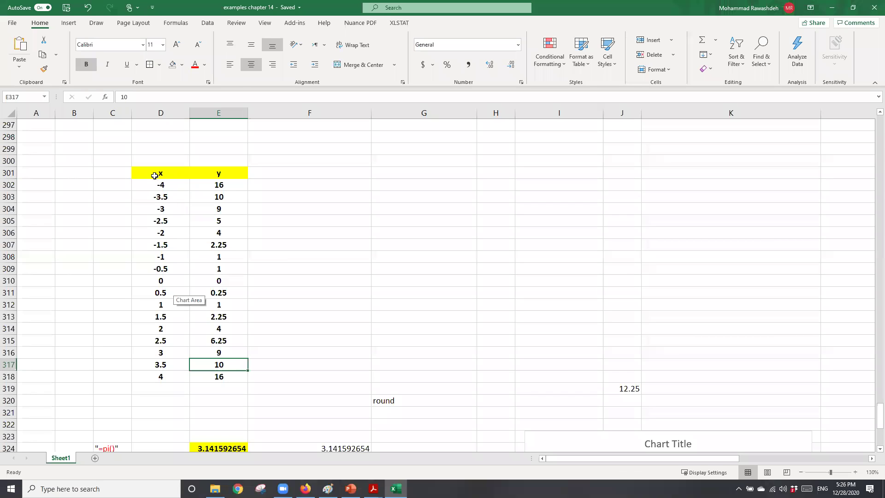
# Step: Insert a scatter chart with smooth lines and markers from D301:E318 and shift its plot area upward
pyautogui.moveTo(155, 176); pyautogui.dragTo(221, 377)
pyautogui.click(69, 23)
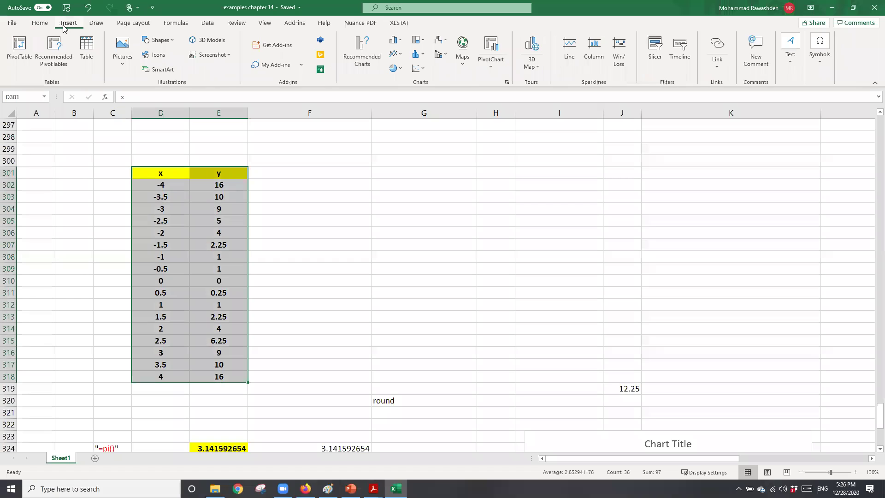
pyautogui.click(422, 69)
pyautogui.click(446, 99)
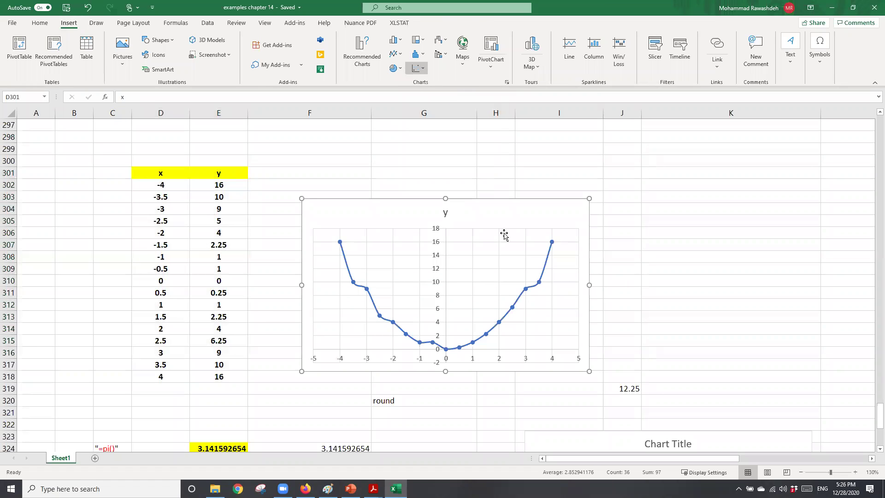
pyautogui.moveTo(335, 252); pyautogui.dragTo(340, 228)
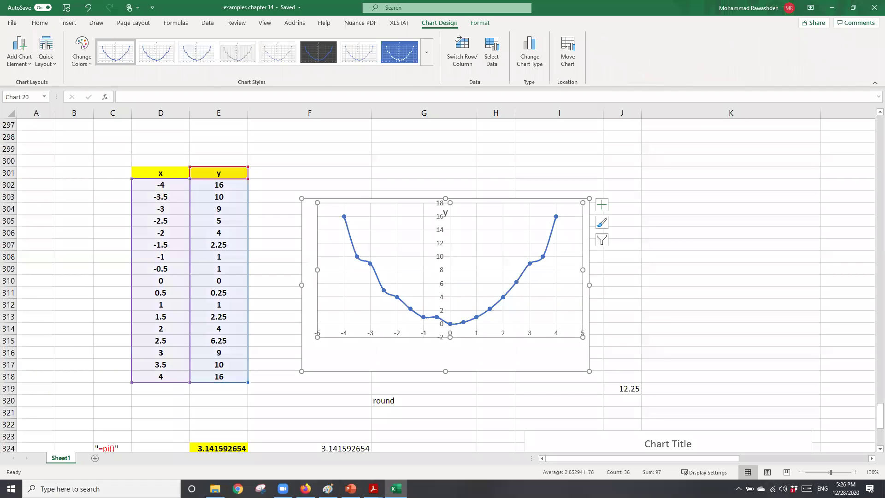
# Step: Switch to Paint and start a new blank picture without saving the existing drawing
pyautogui.hotkey('alt', 'Tab')
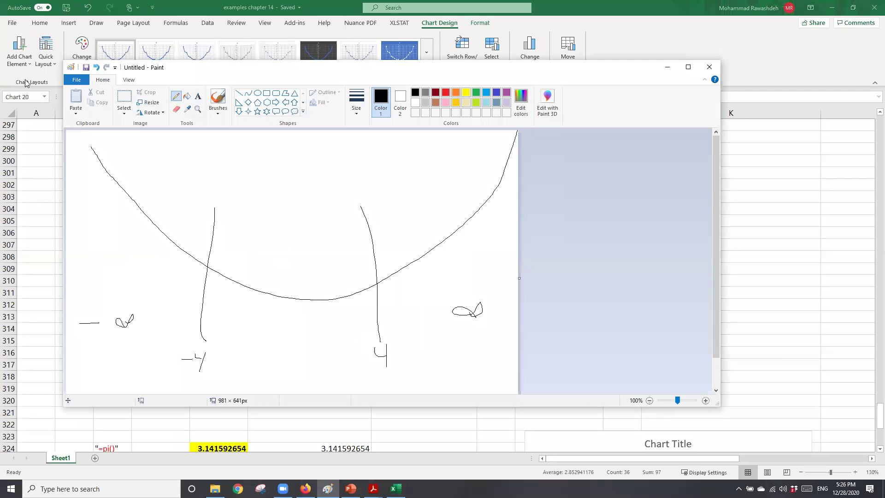
pyautogui.click(77, 80)
pyautogui.click(102, 104)
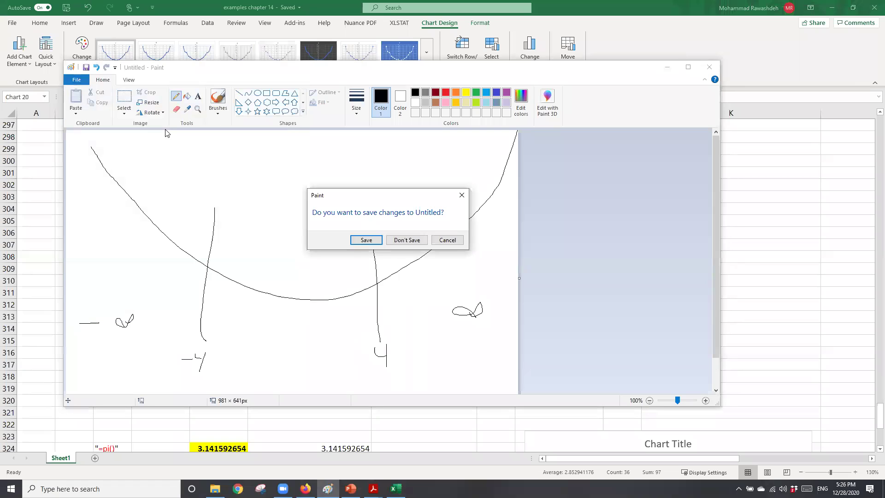
pyautogui.click(408, 240)
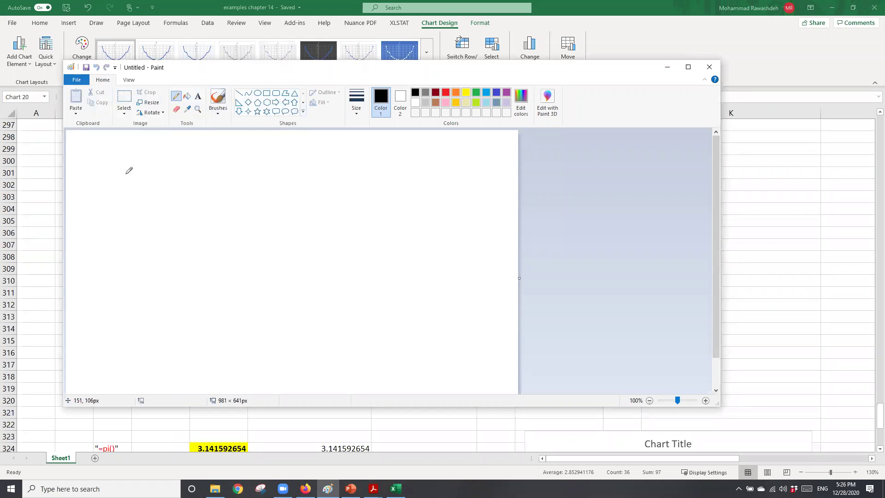
# Step: Sketch three freehand U-shaped curves and two S-shaped curves spread across the blank canvas
pyautogui.moveTo(123, 170)
pyautogui.mouseDown()
pyautogui.moveTo(149, 226)
pyautogui.moveTo(209, 169)
pyautogui.mouseUp()
pyautogui.moveTo(275, 189)
pyautogui.mouseDown()
pyautogui.moveTo(290, 238)
pyautogui.moveTo(332, 227)
pyautogui.moveTo(341, 198)
pyautogui.mouseUp()
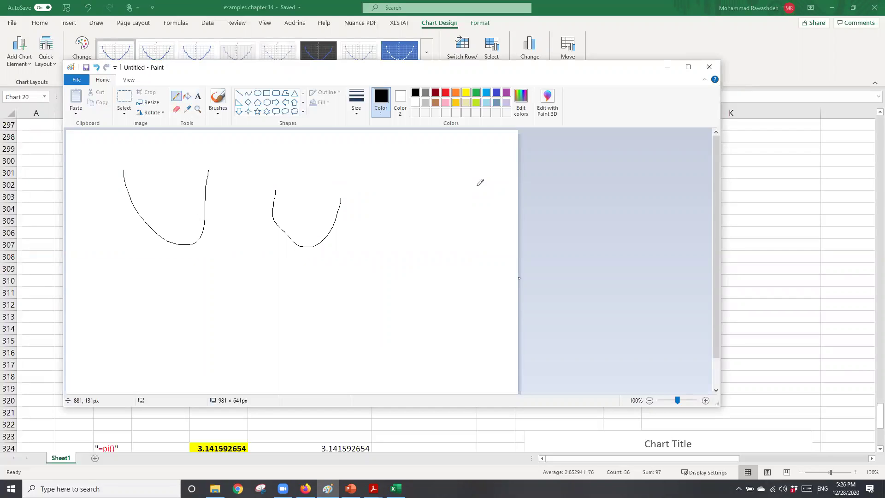
pyautogui.moveTo(470, 163); pyautogui.dragTo(471, 183)
pyautogui.moveTo(450, 214)
pyautogui.mouseDown()
pyautogui.moveTo(393, 303)
pyautogui.moveTo(390, 327)
pyautogui.mouseUp()
pyautogui.moveTo(299, 258)
pyautogui.mouseDown()
pyautogui.moveTo(299, 280)
pyautogui.moveTo(247, 336)
pyautogui.moveTo(239, 374)
pyautogui.mouseUp()
pyautogui.moveTo(89, 285)
pyautogui.mouseDown()
pyautogui.moveTo(92, 302)
pyautogui.moveTo(125, 333)
pyautogui.moveTo(178, 287)
pyautogui.mouseUp()
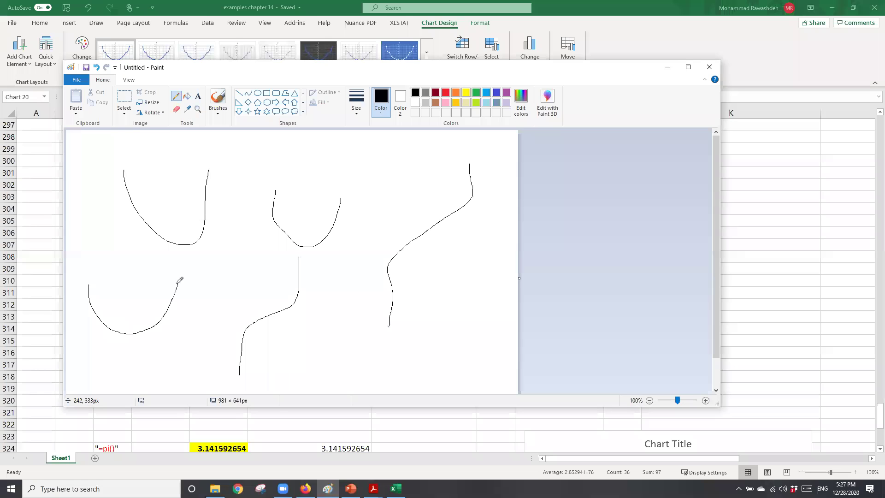
# Step: Return to the Excel workbook and add a linear trendline to the y series of the new chart
pyautogui.click(668, 66)
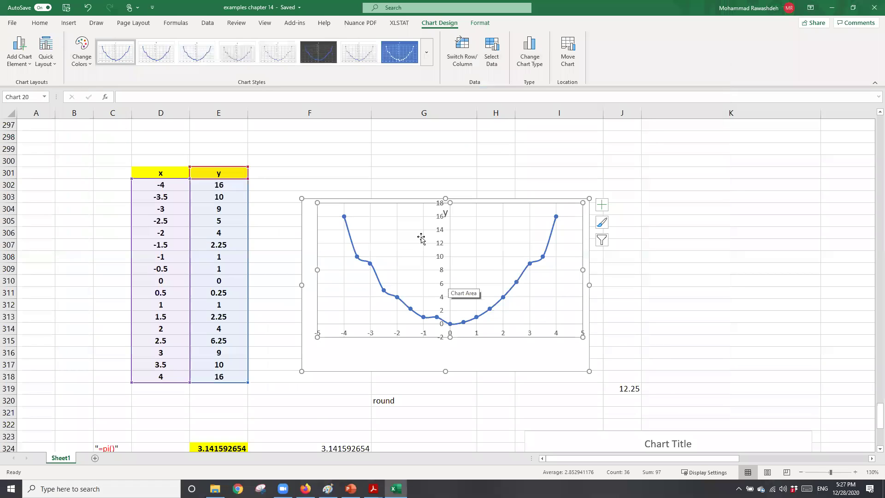
pyautogui.click(517, 284)
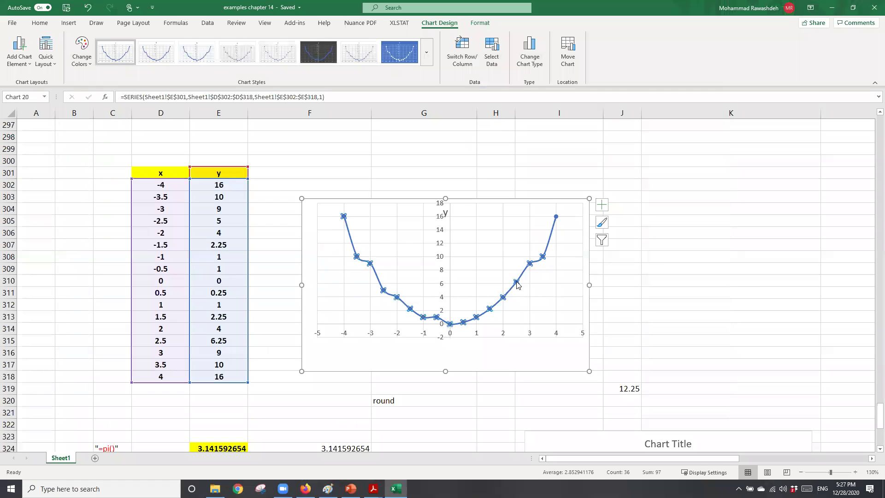
pyautogui.rightClick(516, 284)
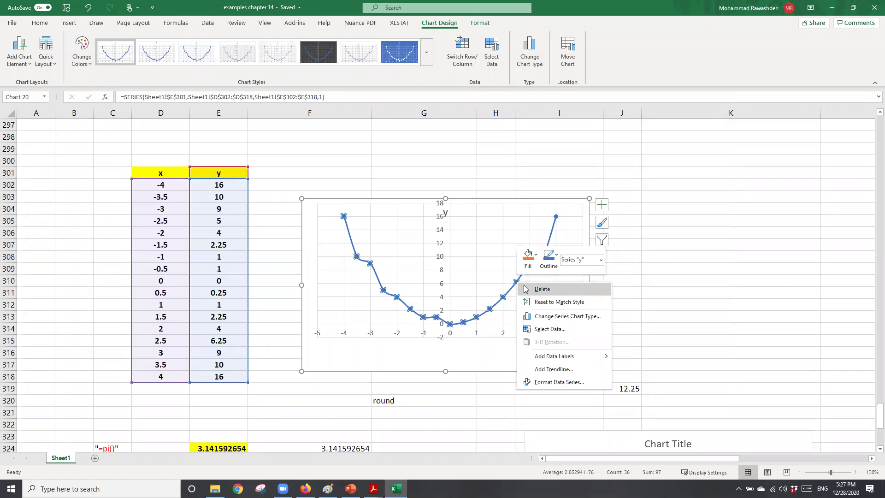
pyautogui.click(554, 369)
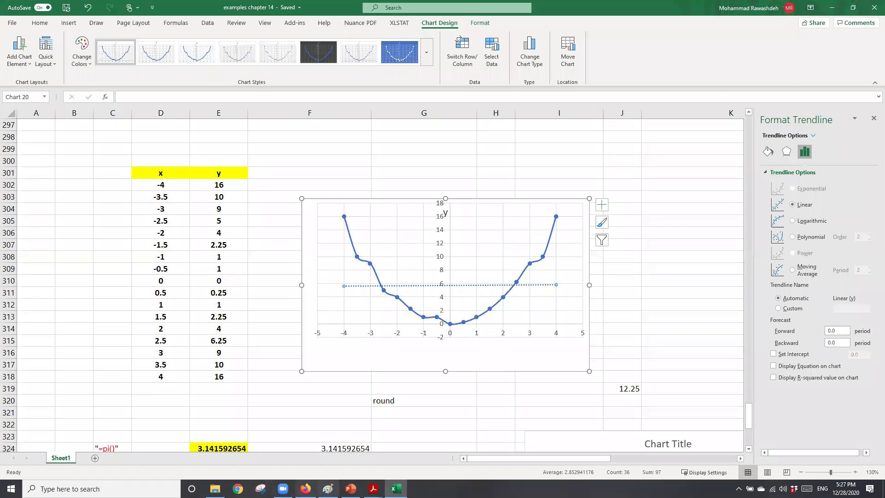
# Step: Switch to Paint and start a blank picture, discarding the freehand curves without saving
pyautogui.click(327, 488)
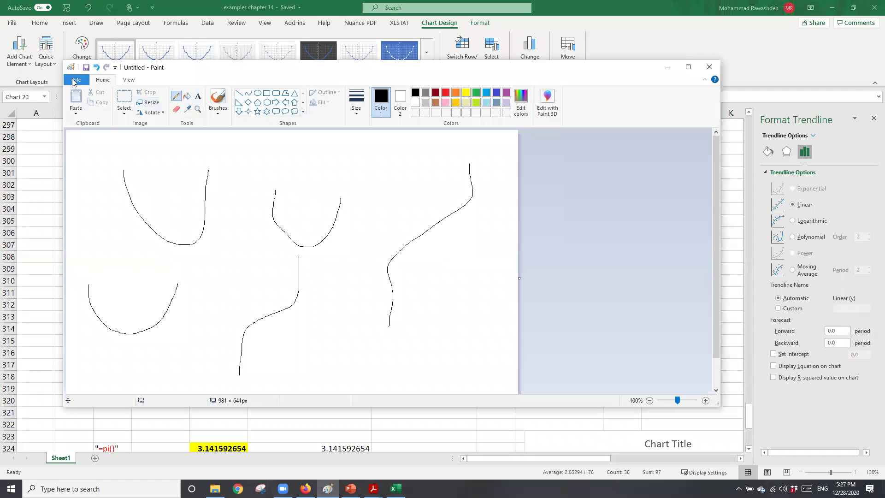
pyautogui.click(77, 80)
pyautogui.click(89, 96)
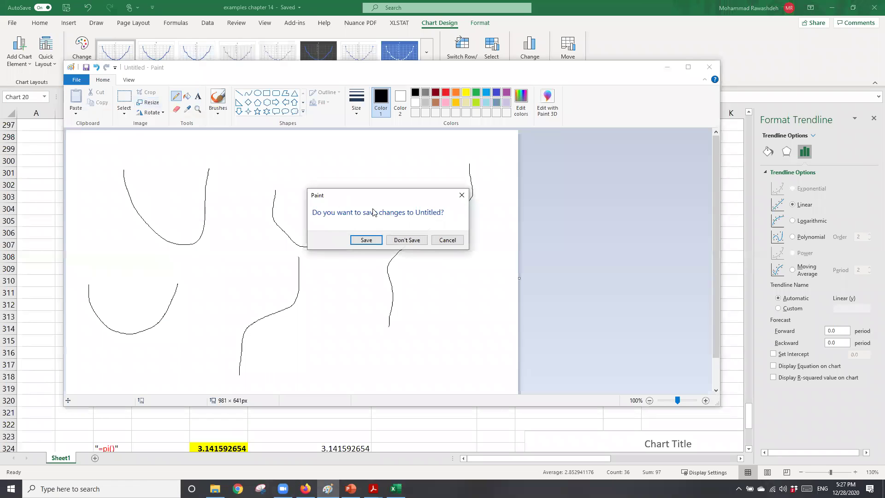
pyautogui.click(400, 239)
# Step: Draw two crossing straight black lines, one nearly vertical and one nearly horizontal about 512 px wide
pyautogui.click(239, 93)
pyautogui.moveTo(252, 166); pyautogui.dragTo(242, 307)
pyautogui.moveTo(157, 238); pyautogui.dragTo(393, 255)
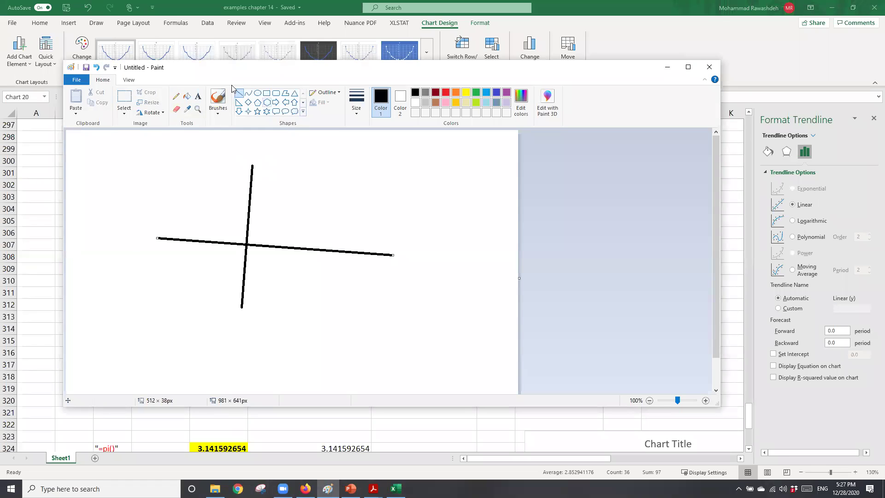
# Step: Draw straight green lines at different slopes across the crossed pair, then undo the last diagonal one
pyautogui.click(477, 92)
pyautogui.click(376, 165)
pyautogui.moveTo(104, 293); pyautogui.dragTo(101, 294)
pyautogui.moveTo(392, 211); pyautogui.dragTo(107, 336)
pyautogui.moveTo(304, 160); pyautogui.dragTo(271, 394)
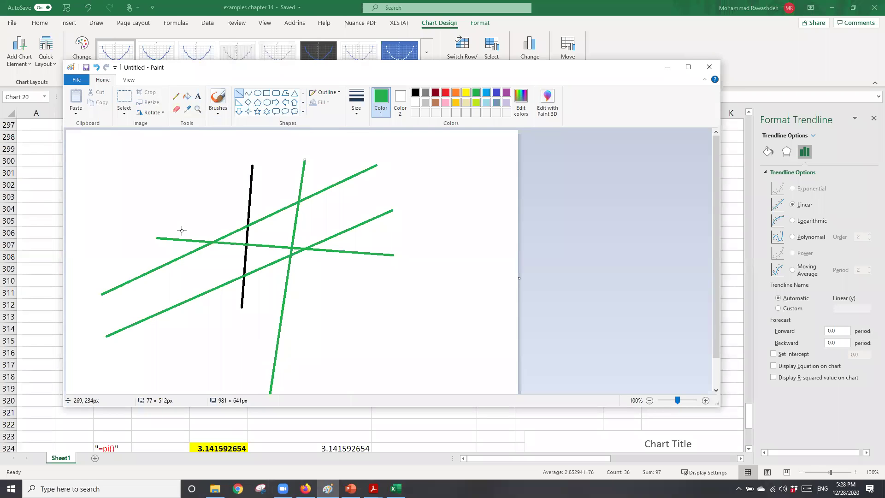
pyautogui.moveTo(177, 194); pyautogui.dragTo(407, 394)
pyautogui.moveTo(404, 183); pyautogui.dragTo(2, 330)
pyautogui.click(96, 68)
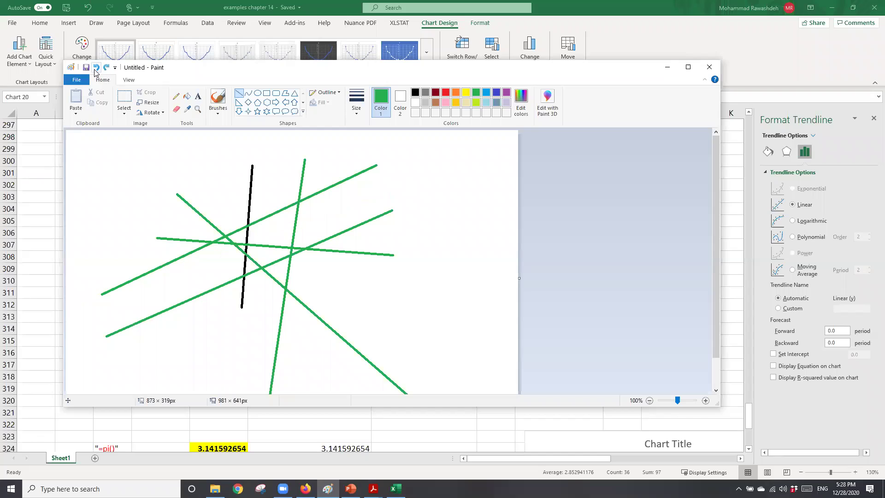
# Step: Undo all the remaining straight green and black lines until the picture is blank
pyautogui.click(96, 70)
pyautogui.click(97, 68)
pyautogui.click(97, 69)
pyautogui.click(97, 68)
pyautogui.click(97, 68)
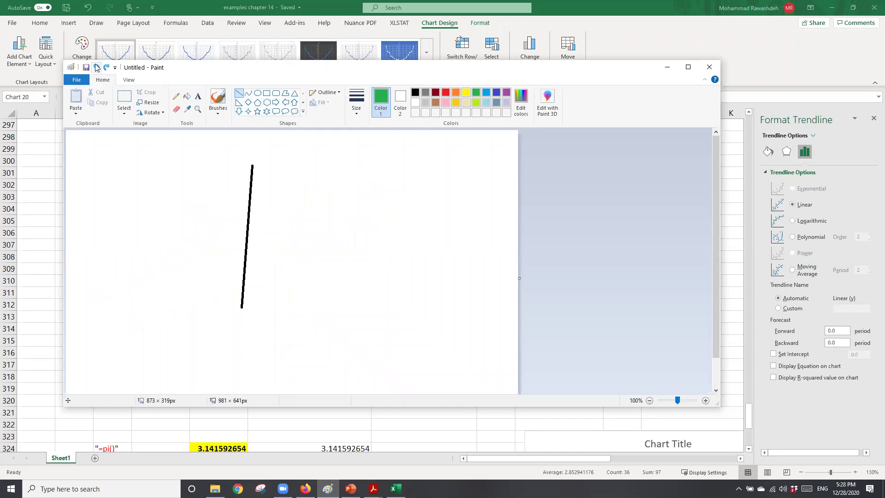
pyautogui.click(97, 67)
# Step: Draw a vertical green line crossed by a horizontal line about 359 px wide, and recolor the horizontal one black
pyautogui.moveTo(237, 161); pyautogui.dragTo(238, 306)
pyautogui.moveTo(157, 231); pyautogui.dragTo(321, 232)
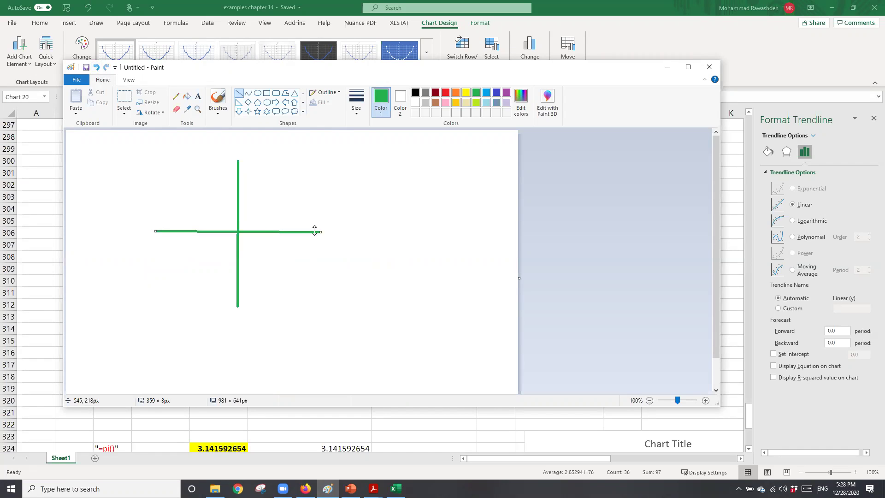
pyautogui.click(416, 92)
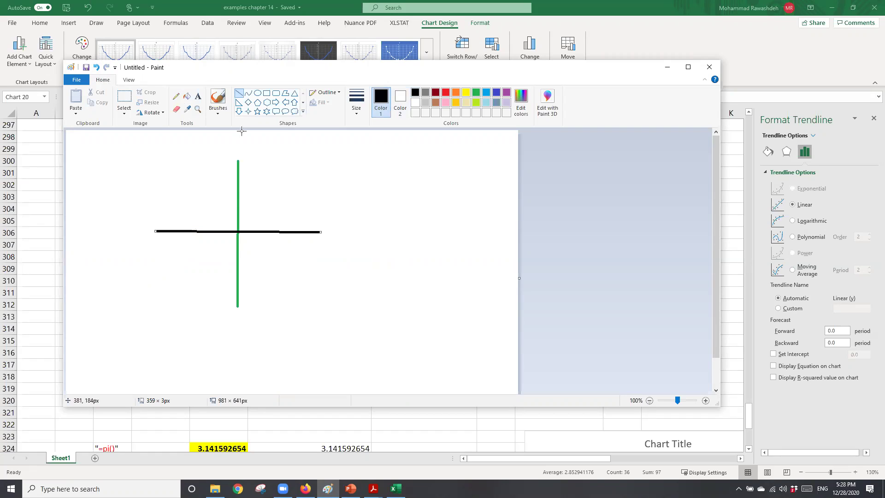
# Step: Draw a black freehand valley-shaped curve with the Pencil across the crossed lines, plus further strokes in the blank area beside them
pyautogui.click(176, 96)
pyautogui.click(157, 173)
pyautogui.moveTo(181, 227)
pyautogui.mouseDown()
pyautogui.moveTo(211, 294)
pyautogui.moveTo(280, 250)
pyautogui.moveTo(312, 178)
pyautogui.mouseUp()
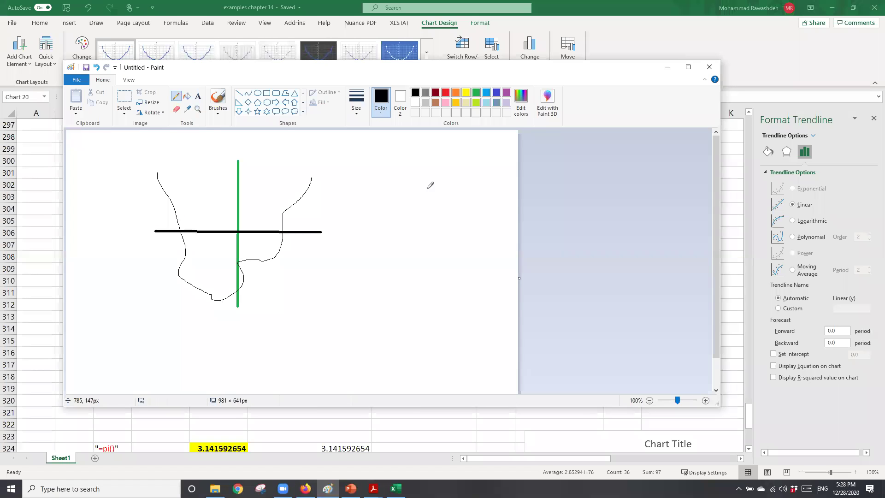
pyautogui.moveTo(390, 168)
pyautogui.mouseDown()
pyautogui.moveTo(480, 216)
pyautogui.moveTo(498, 178)
pyautogui.mouseUp()
pyautogui.moveTo(429, 162)
pyautogui.mouseDown()
pyautogui.moveTo(438, 165)
pyautogui.moveTo(430, 175)
pyautogui.moveTo(444, 176)
pyautogui.mouseUp()
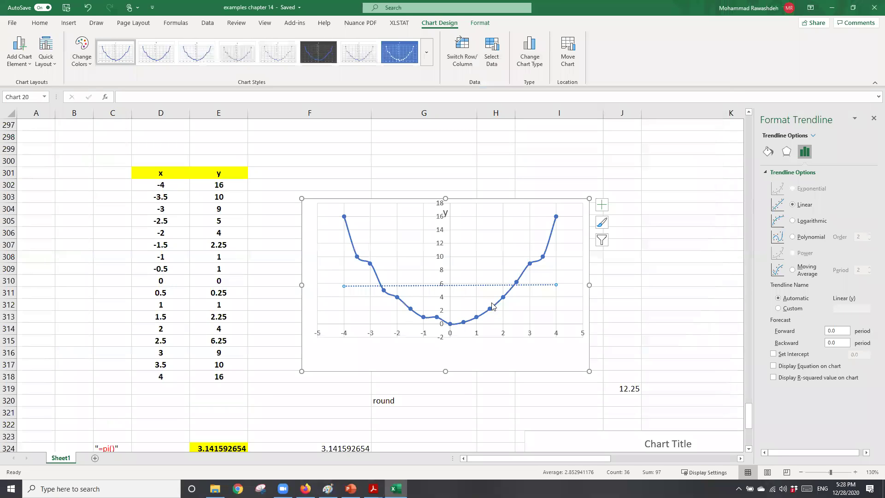
# Step: Return to the Excel workbook, change the trendline to a polynomial of order 2, and display its equation and R-squared value on the chart
pyautogui.click(793, 238)
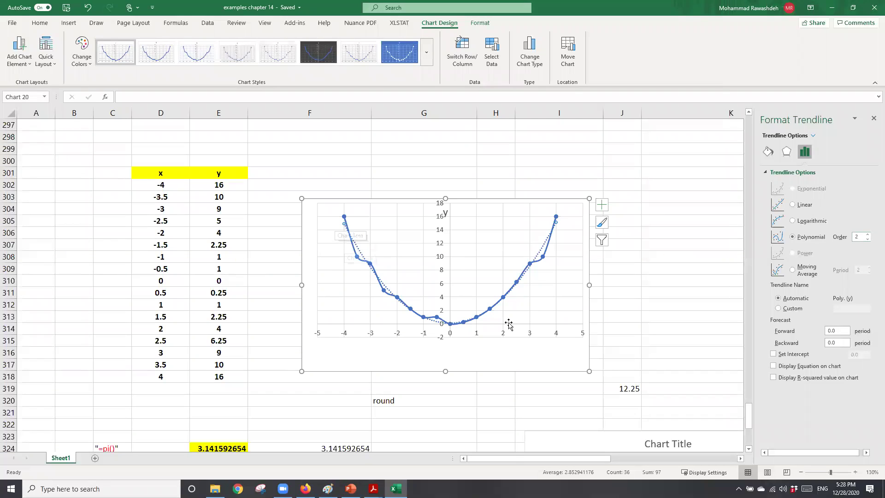
pyautogui.click(775, 367)
pyautogui.click(774, 379)
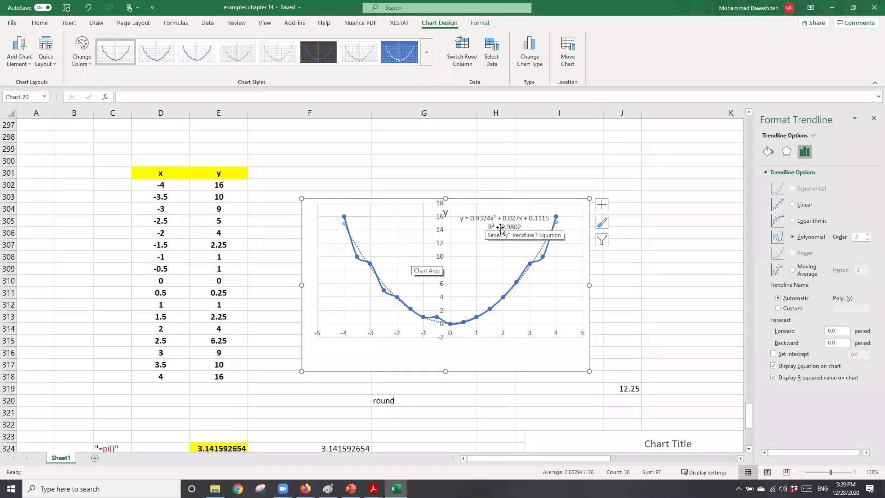
# Step: Switch to the Engineering Fundamentals PDF, examine the curve-fitting examples in section 14.8 through Example 14.11, and return to Excel
pyautogui.moveTo(373, 488)
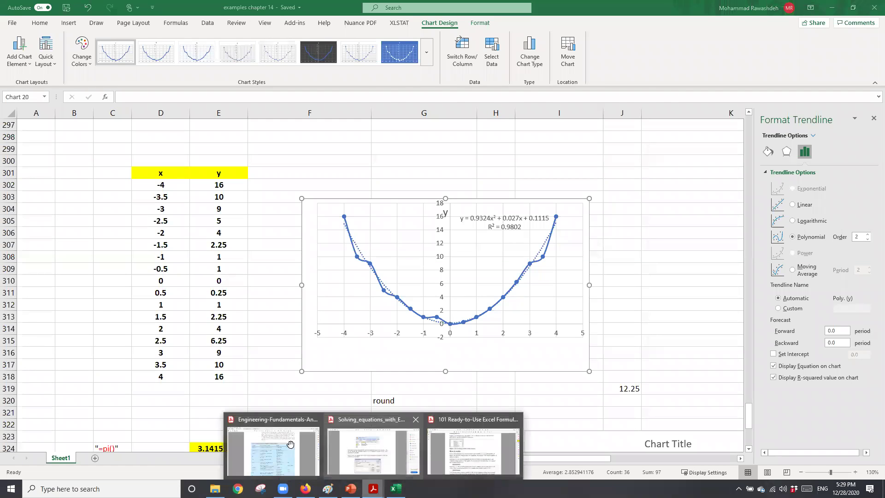
pyautogui.click(291, 444)
pyautogui.scroll(-15, 330, 393)
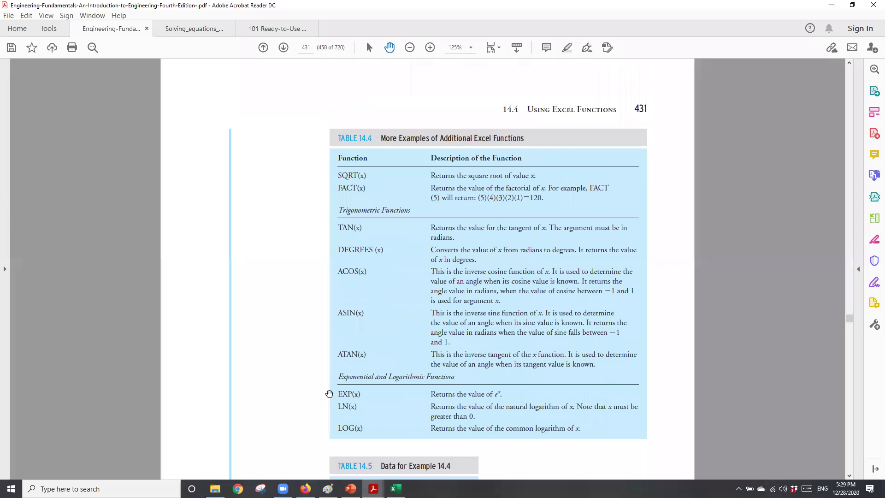
pyautogui.scroll(-20, 329, 393)
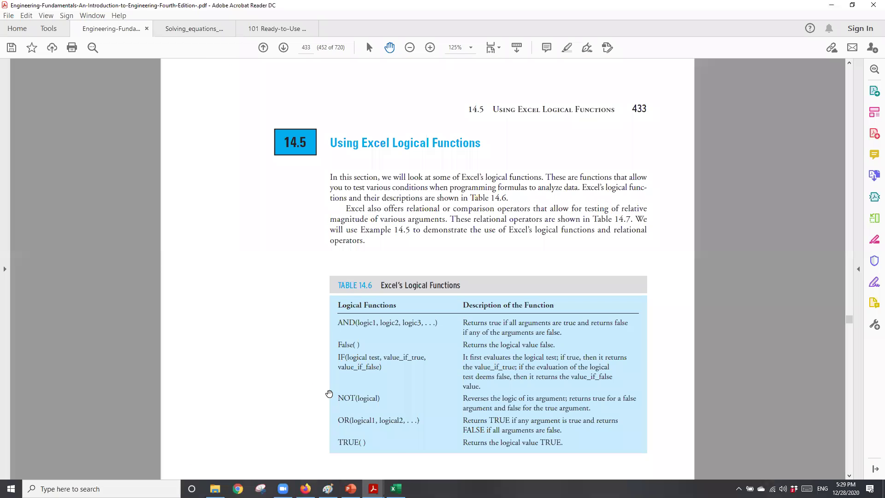
pyautogui.scroll(-20, 329, 394)
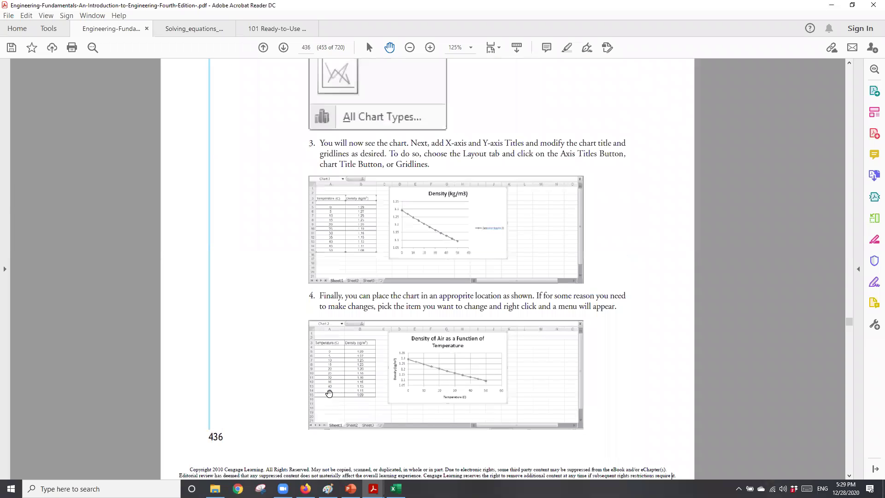
pyautogui.scroll(-10, 330, 393)
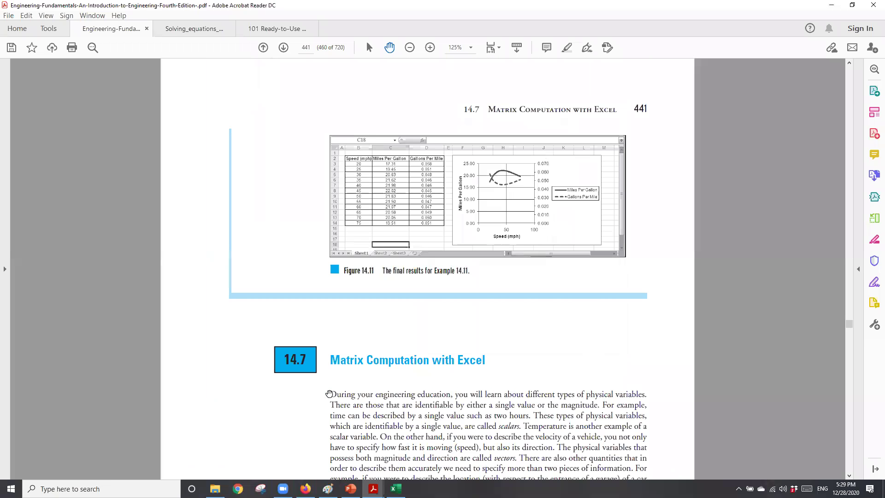
pyautogui.scroll(-20, 329, 394)
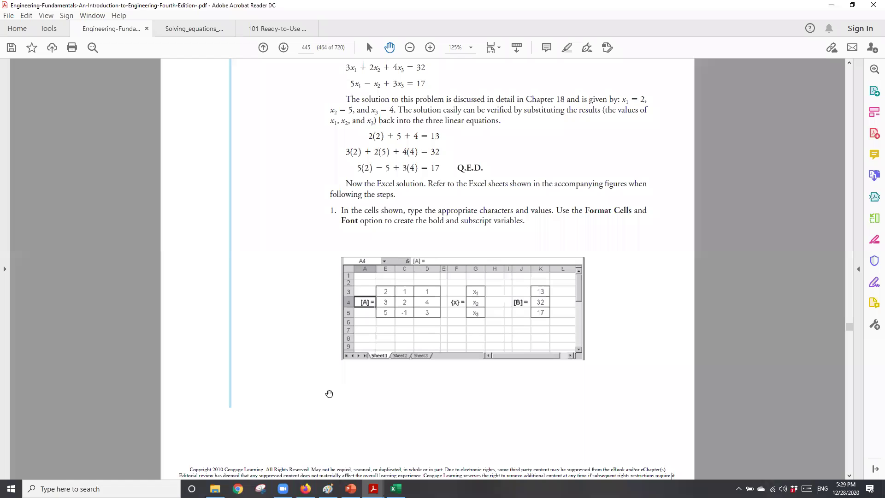
pyautogui.scroll(-15, 329, 394)
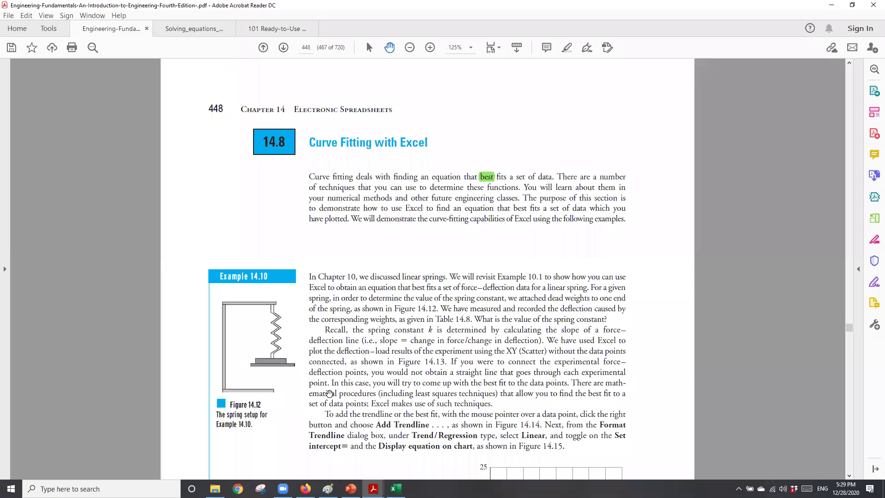
pyautogui.scroll(-10, 329, 394)
pyautogui.scroll(-2, 329, 394)
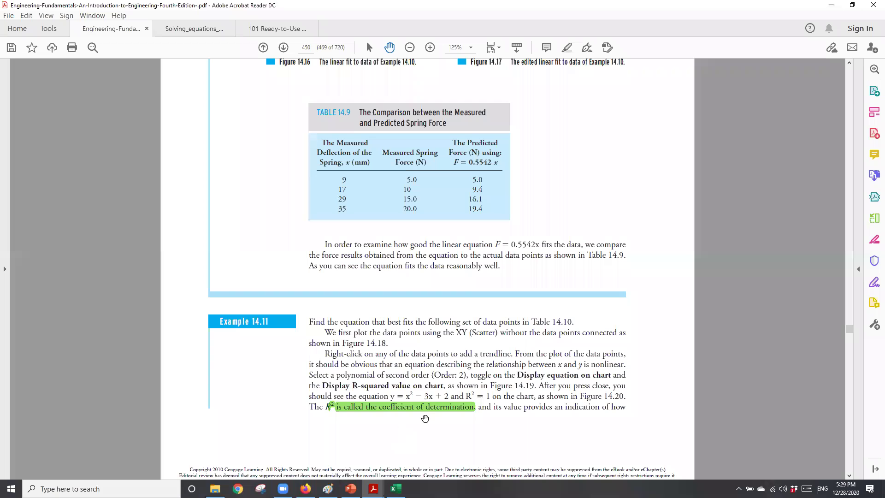
pyautogui.click(835, 5)
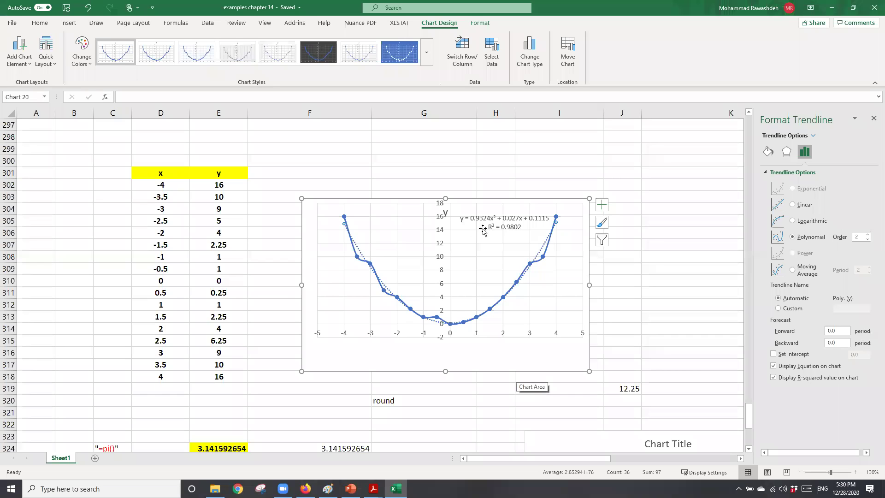
# Step: Set the y values for x = -3.5 and x = 3.5 to 12.25
pyautogui.click(220, 198)
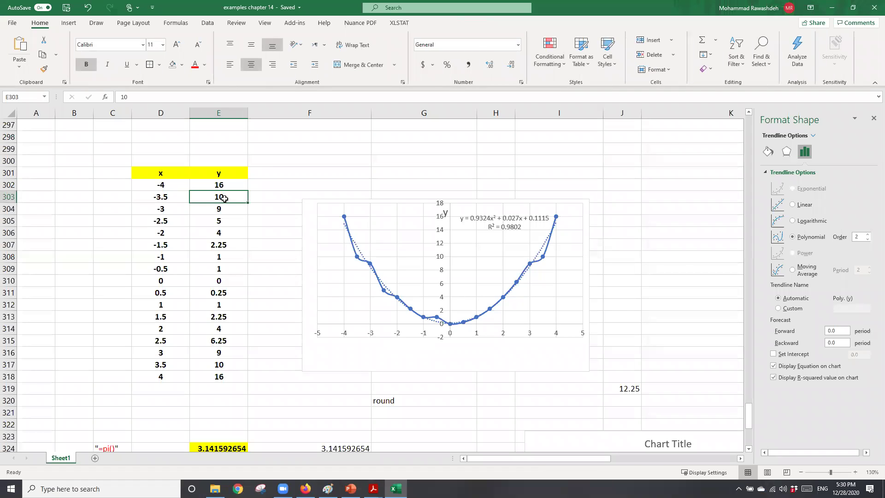
pyautogui.write('12.25')
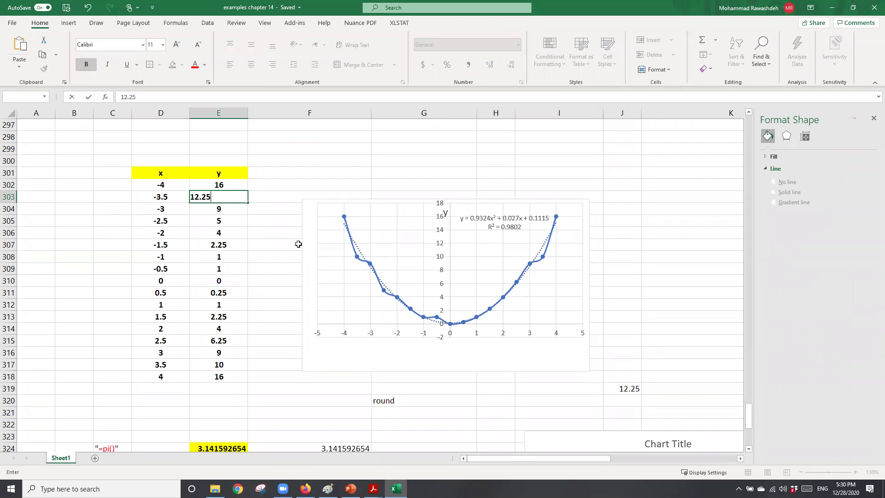
pyautogui.click(265, 254)
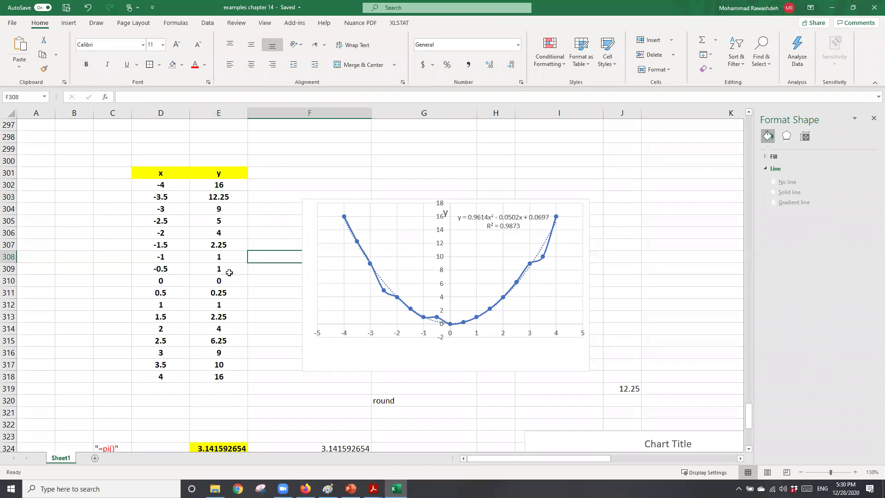
pyautogui.click(219, 371)
pyautogui.click(227, 367)
pyautogui.write('12.')
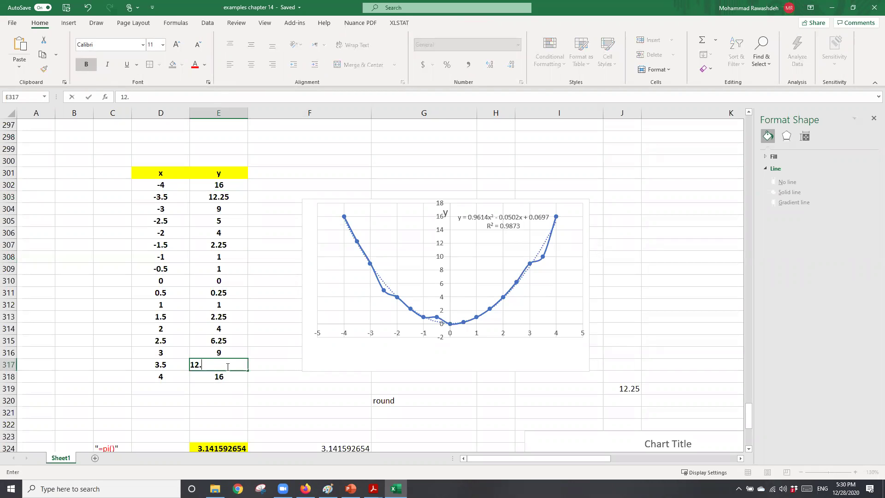
pyautogui.write('25')
pyautogui.click(206, 388)
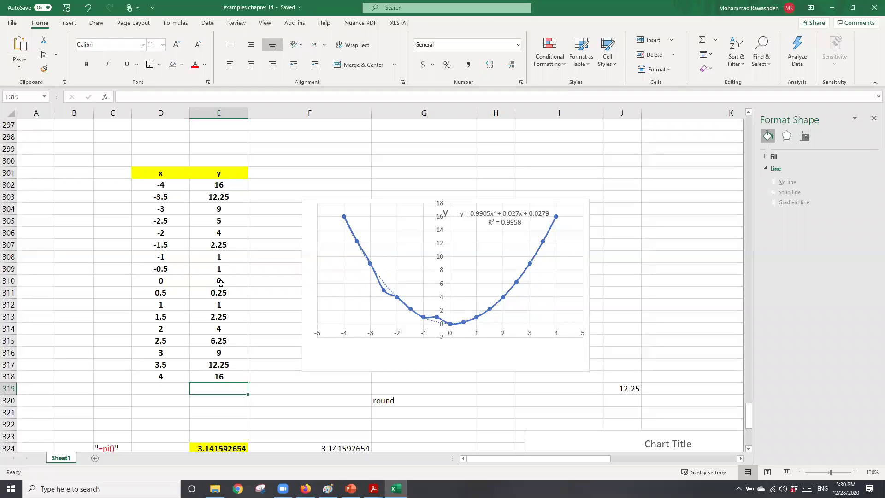
# Step: Enter .25 as the y value for both x = 0.5 and x = -0.5
pyautogui.click(223, 303)
pyautogui.click(222, 294)
pyautogui.write('.25')
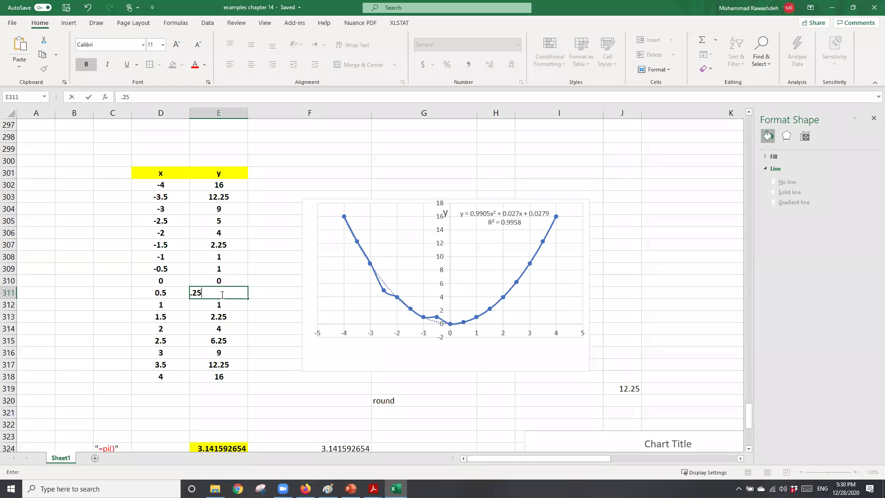
pyautogui.press('Return')
pyautogui.click(246, 340)
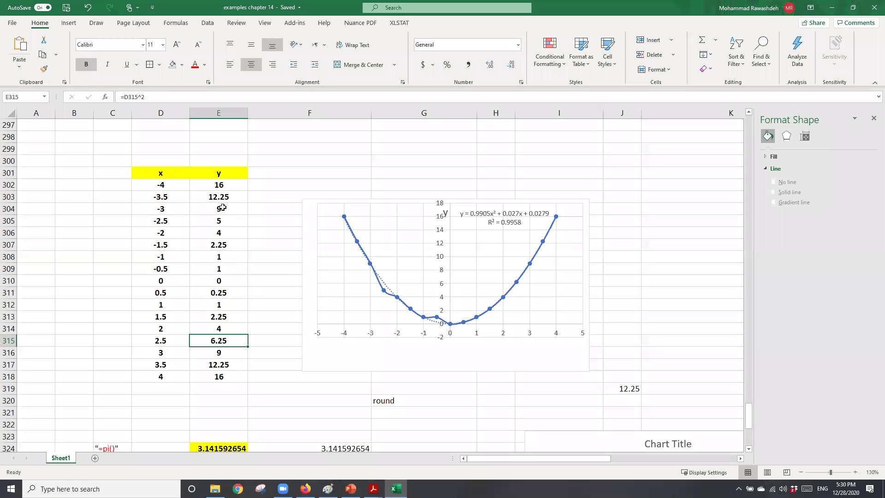
pyautogui.click(228, 267)
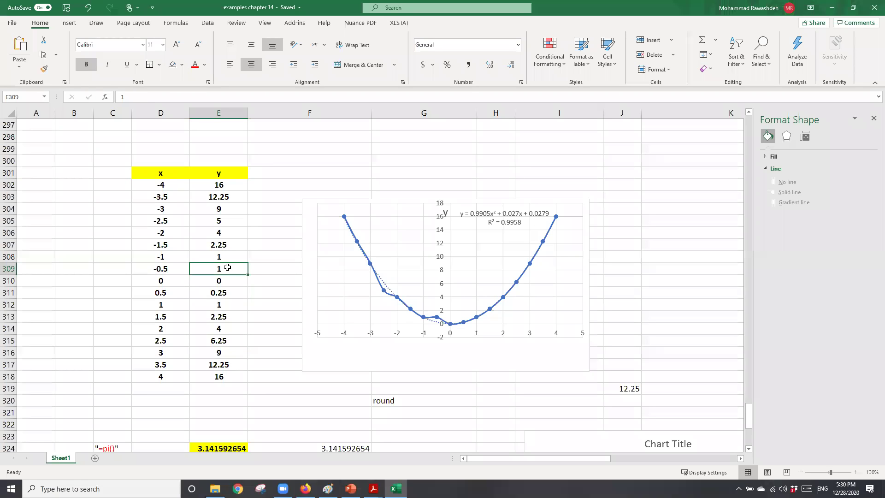
pyautogui.write('.25')
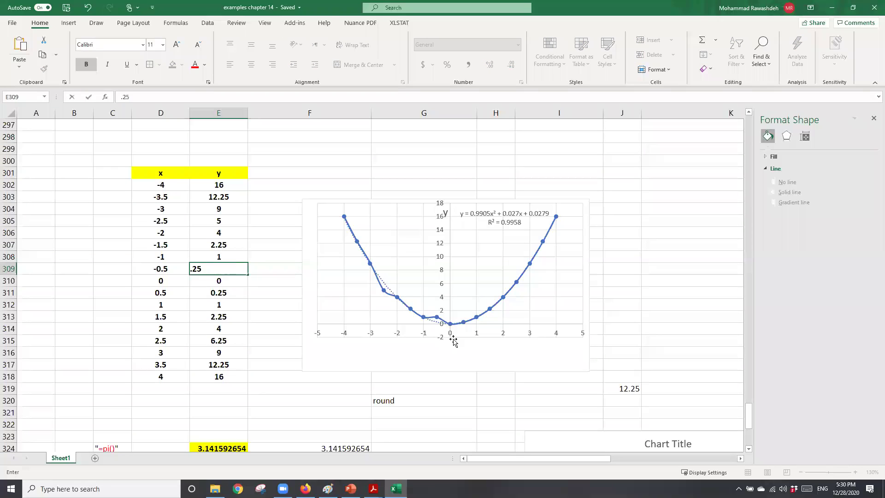
pyautogui.click(445, 386)
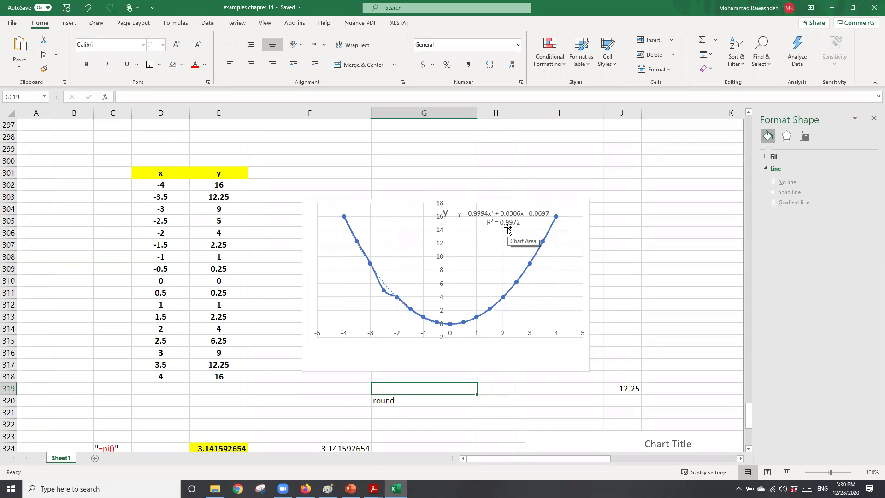
# Step: Enter =D302^2 as the first y value in E302 and fill the formula down to E318
pyautogui.click(220, 187)
pyautogui.write('=')
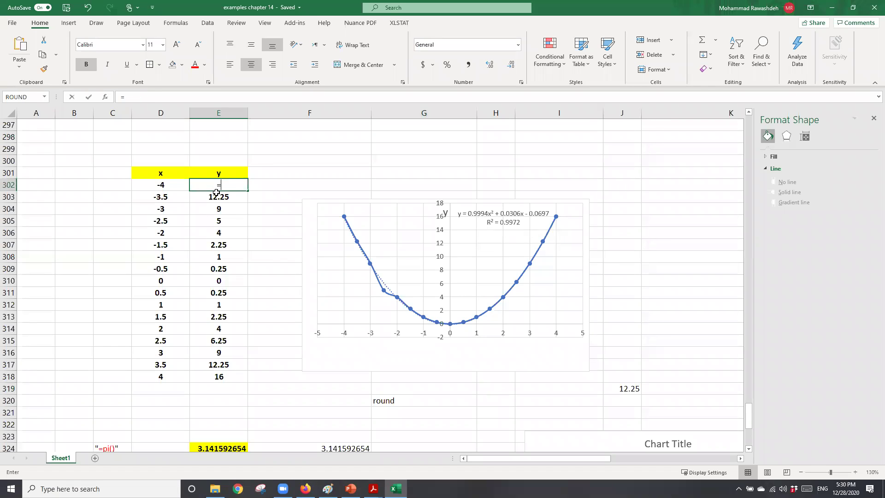
pyautogui.click(158, 185)
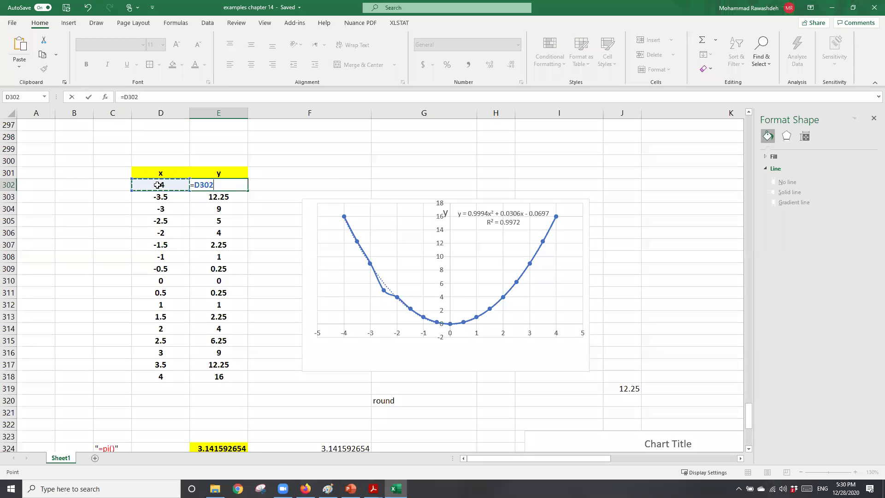
pyautogui.write('^2')
pyautogui.press('Return')
pyautogui.click(228, 184)
pyautogui.moveTo(248, 191); pyautogui.dragTo(259, 388)
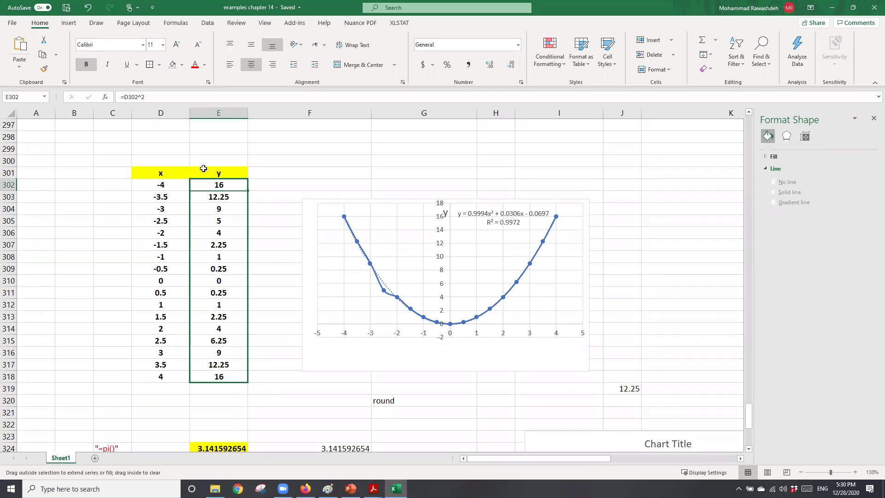
pyautogui.click(219, 211)
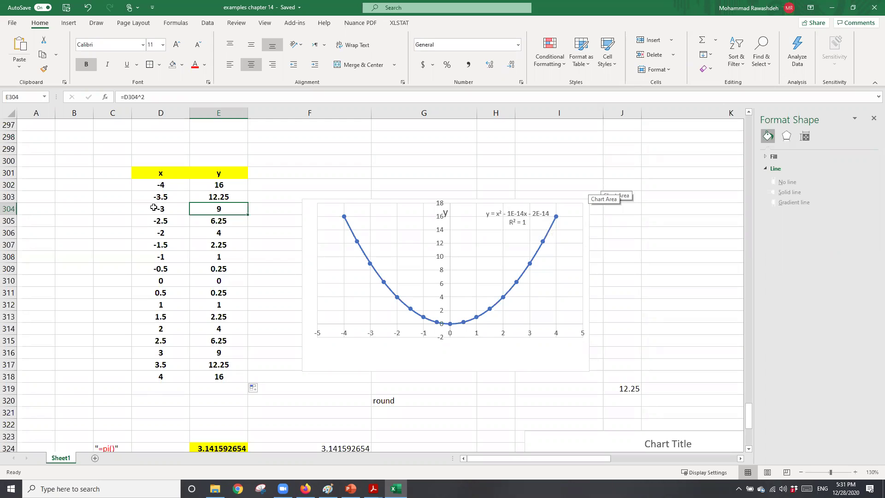
pyautogui.click(162, 304)
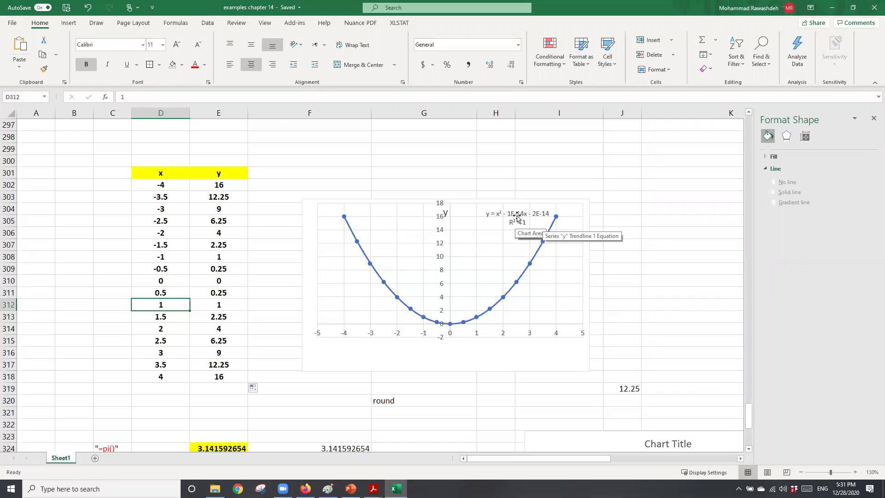
# Step: Switch to the Engineering Fundamentals PDF, review the introduction of section 14.8 on curve fitting, and return to Excel
pyautogui.moveTo(374, 489)
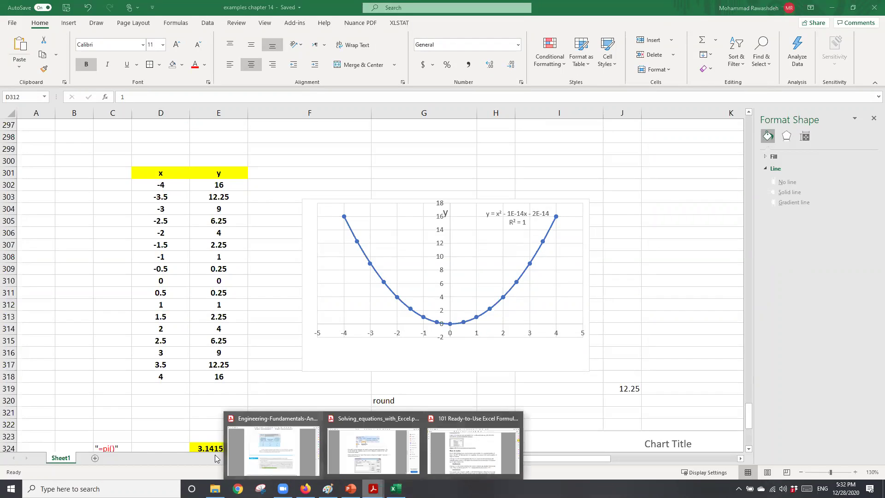
pyautogui.click(281, 444)
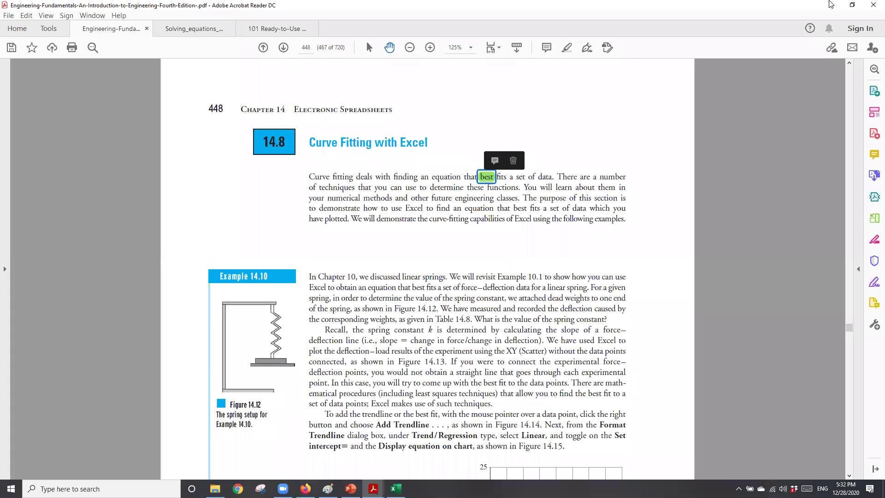
pyautogui.press('Escape')
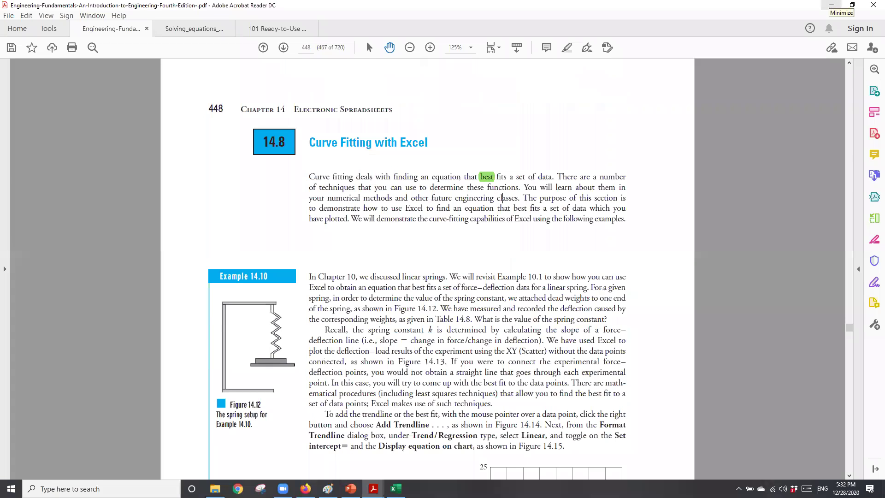
pyautogui.moveTo(328, 488)
pyautogui.hotkey('alt', 'Tab')
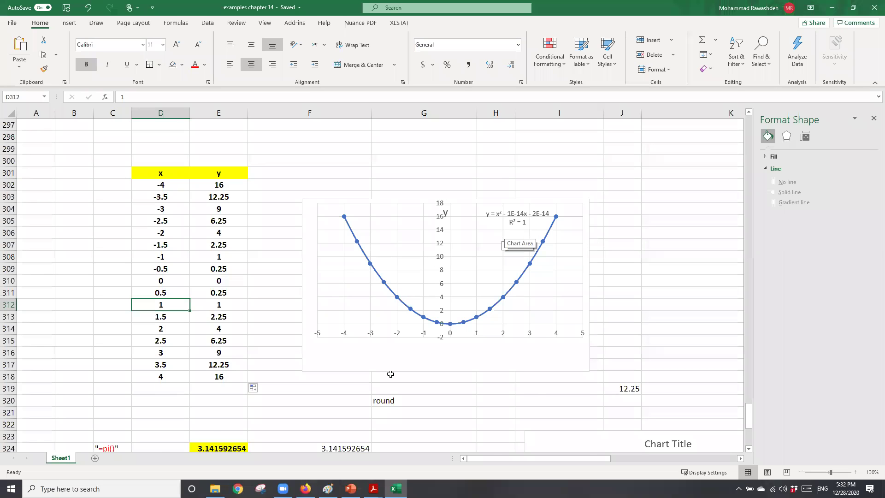
# Step: Go to the color and price table at row 229 and examine the color and price of its first entry
pyautogui.scroll(12, 330, 368)
pyautogui.scroll(17, 329, 369)
pyautogui.scroll(-5, 328, 364)
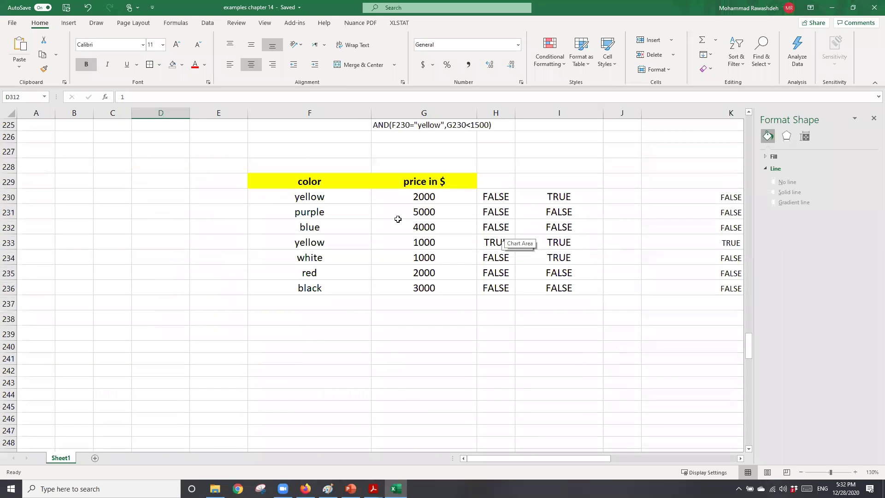
pyautogui.click(317, 203)
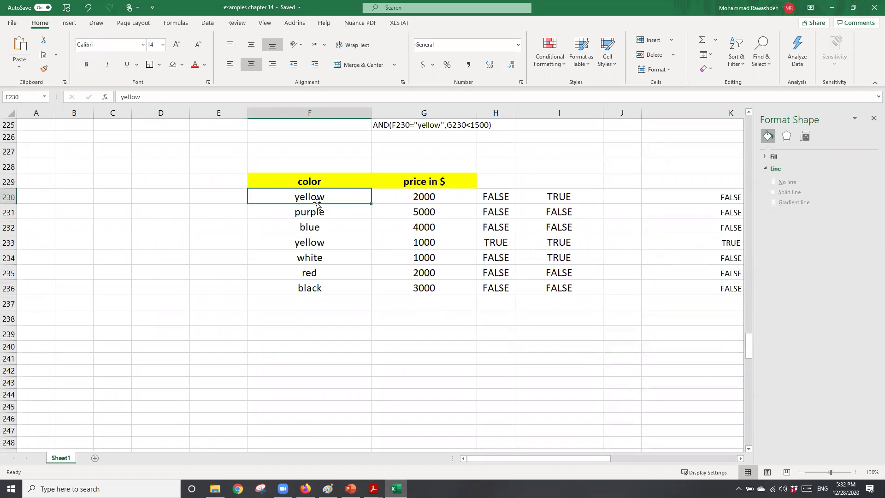
pyautogui.click(420, 197)
pyautogui.click(310, 196)
pyautogui.click(428, 197)
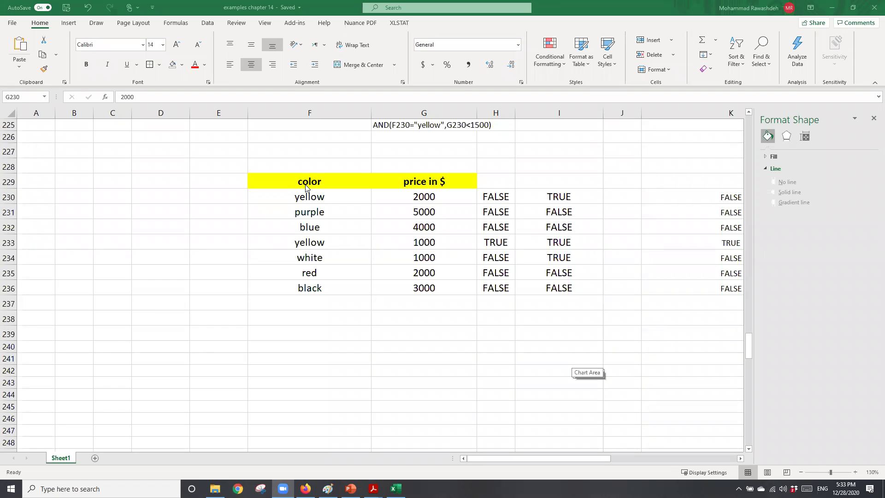
pyautogui.click(308, 200)
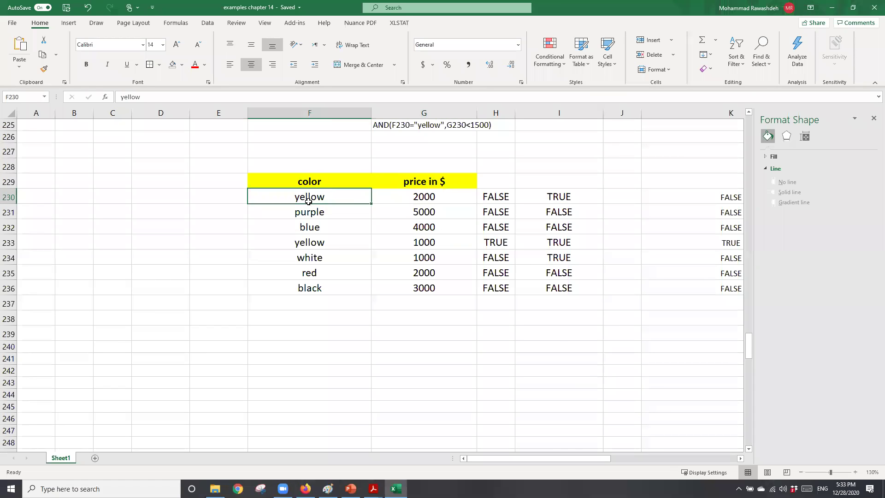
pyautogui.click(436, 192)
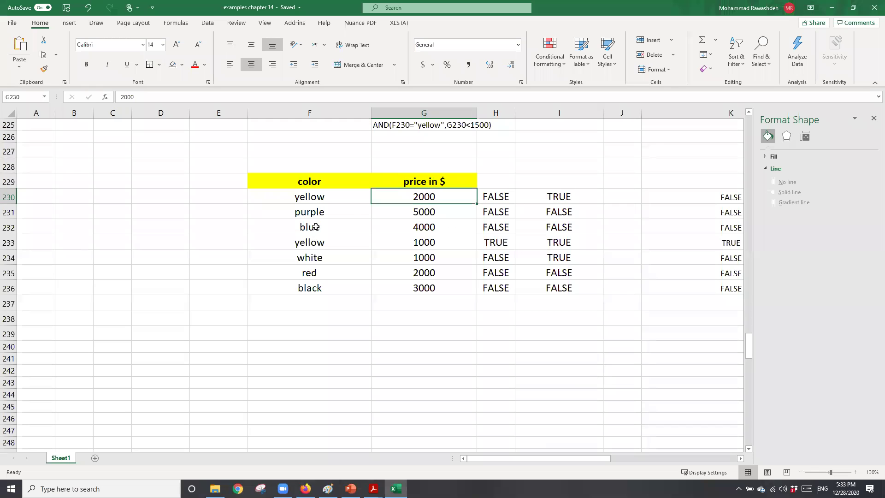
# Step: Examine the yellow and/or <1500 criteria above the table and the existing OR and AND formulas in I230 and K230
pyautogui.scroll(1, 355, 249)
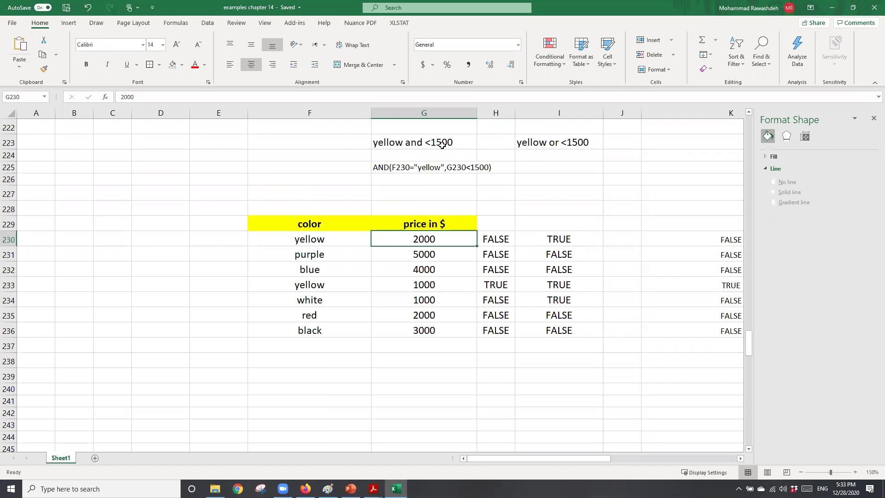
pyautogui.click(406, 153)
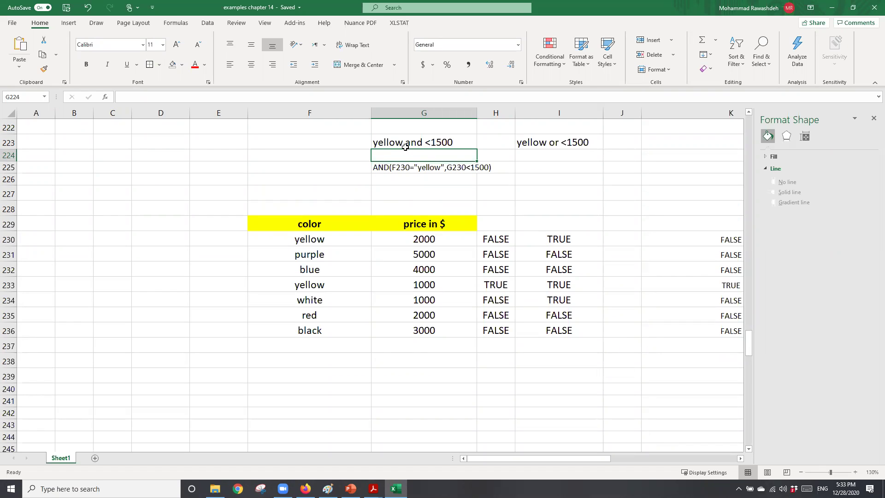
pyautogui.click(404, 144)
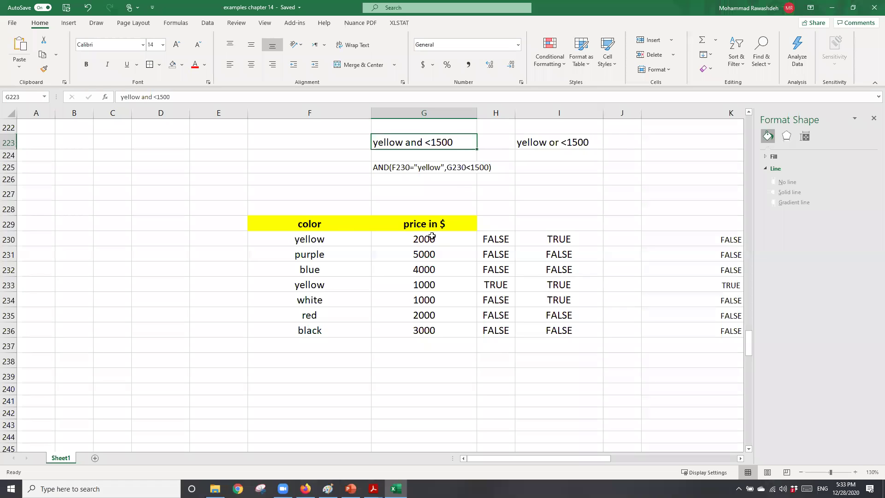
pyautogui.click(552, 239)
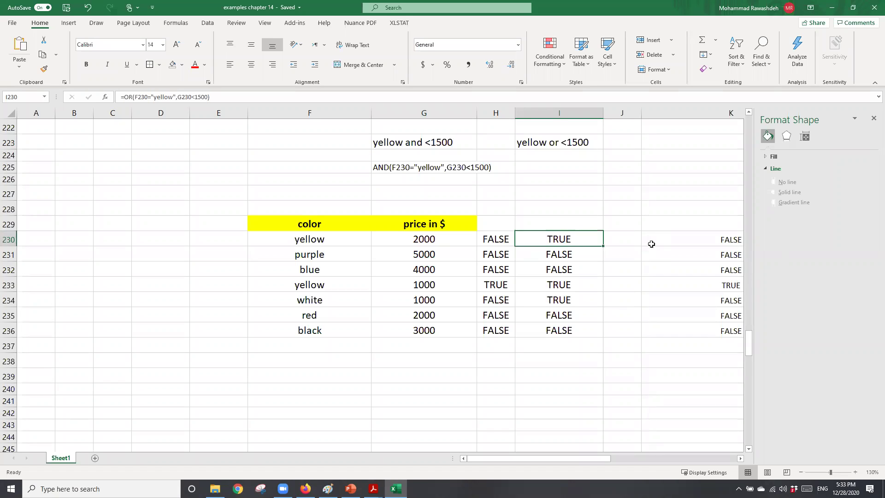
pyautogui.click(674, 233)
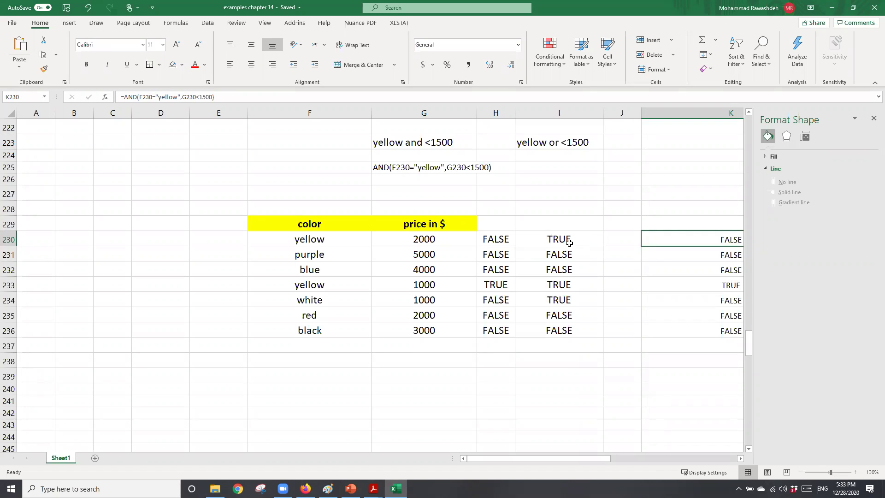
pyautogui.press('Right')
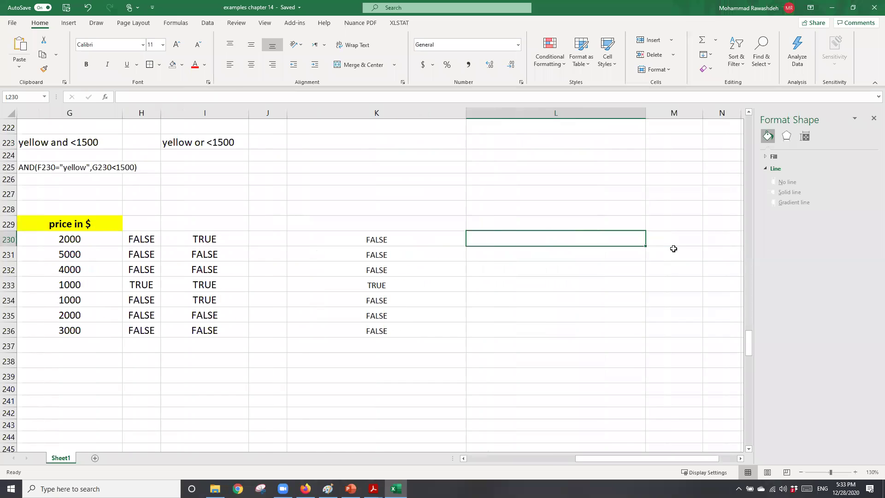
pyautogui.click(463, 459)
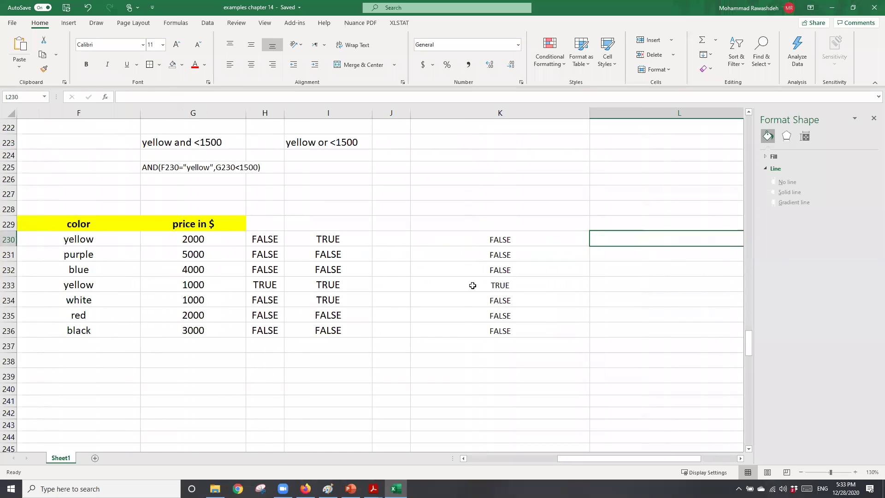
# Step: Clear the existing AND formulas from K230:K237
pyautogui.click(488, 242)
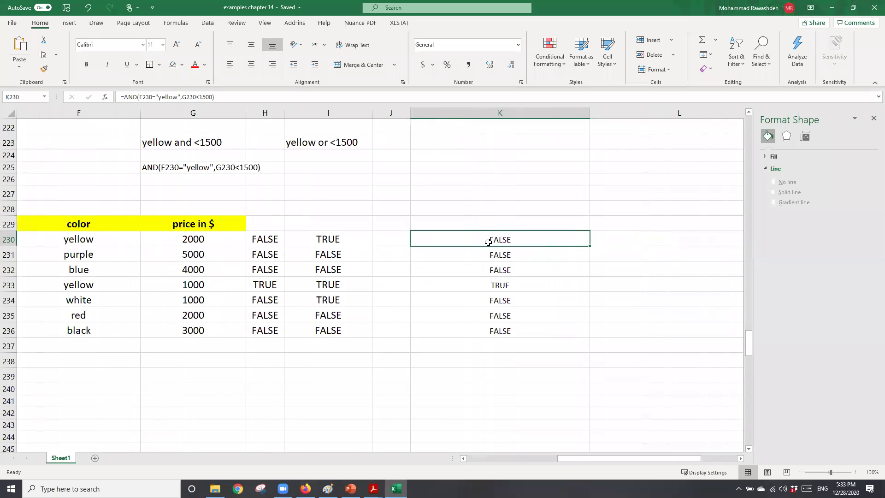
pyautogui.moveTo(491, 240); pyautogui.dragTo(498, 347)
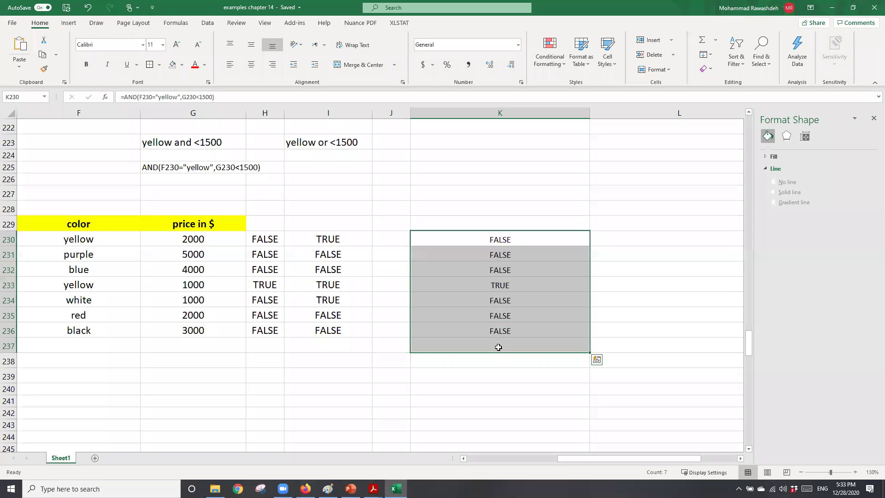
pyautogui.press('Delete')
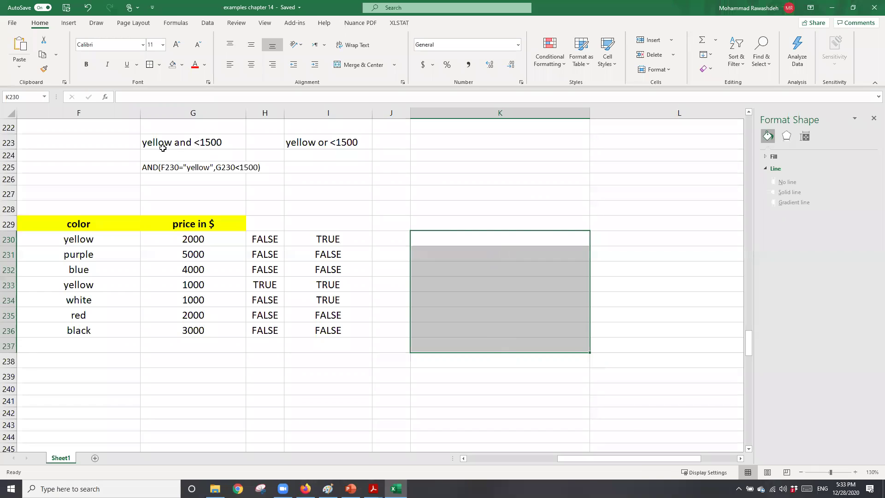
# Step: Enter the partial formula =AND(F230="") in K230, referencing the first color in the table
pyautogui.click(436, 236)
pyautogui.write('=')
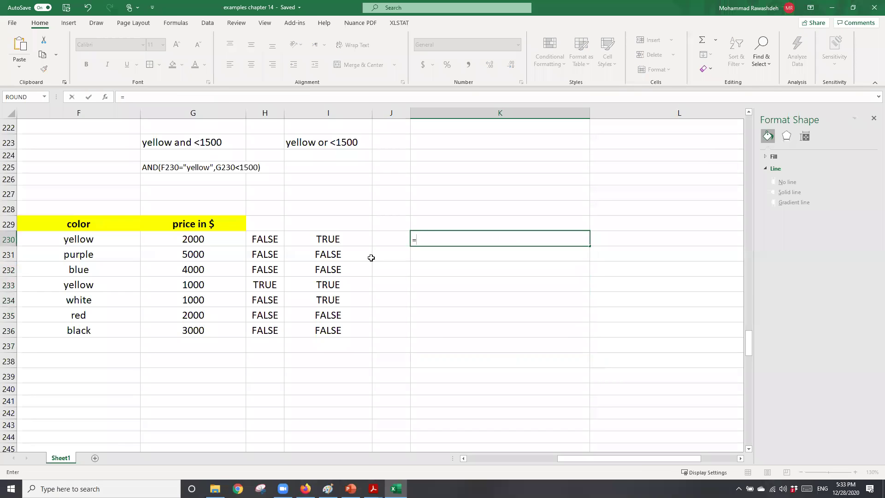
pyautogui.write('and')
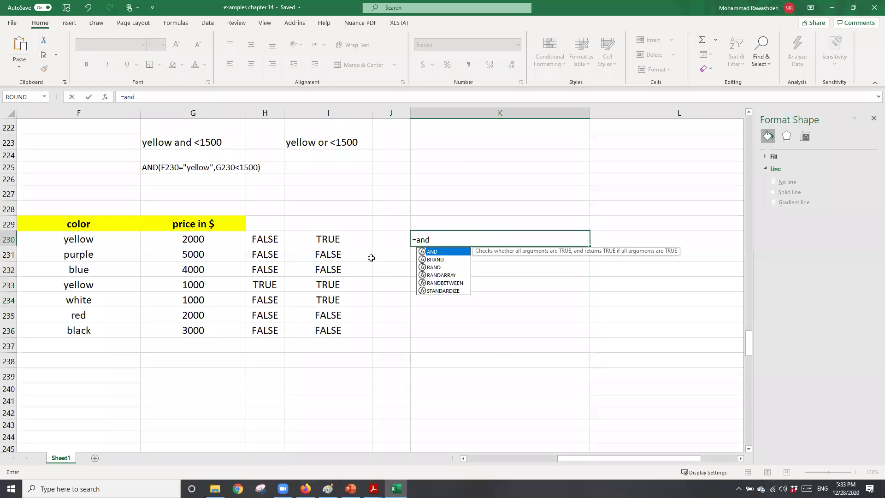
pyautogui.write('(')
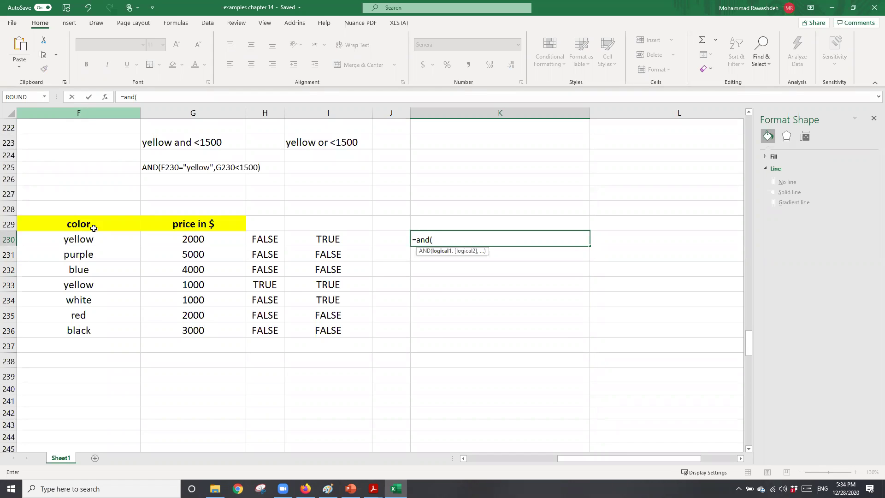
pyautogui.click(67, 245)
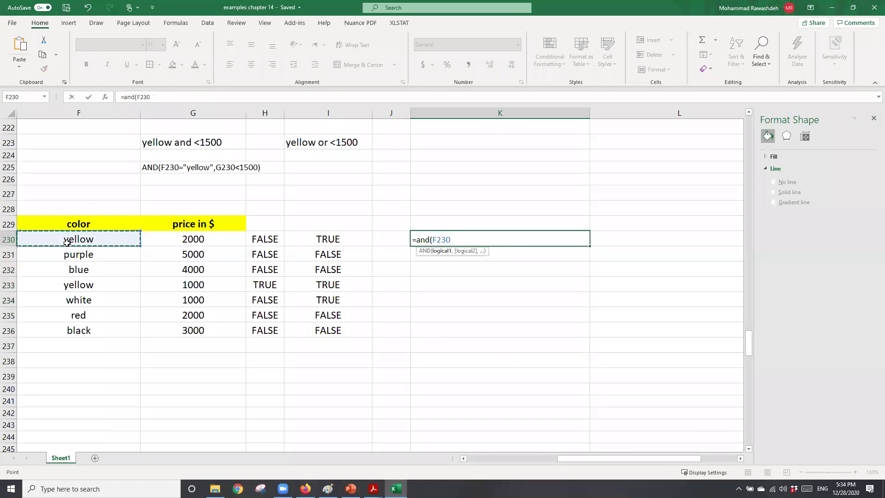
pyautogui.write('=')
pyautogui.press('Left')
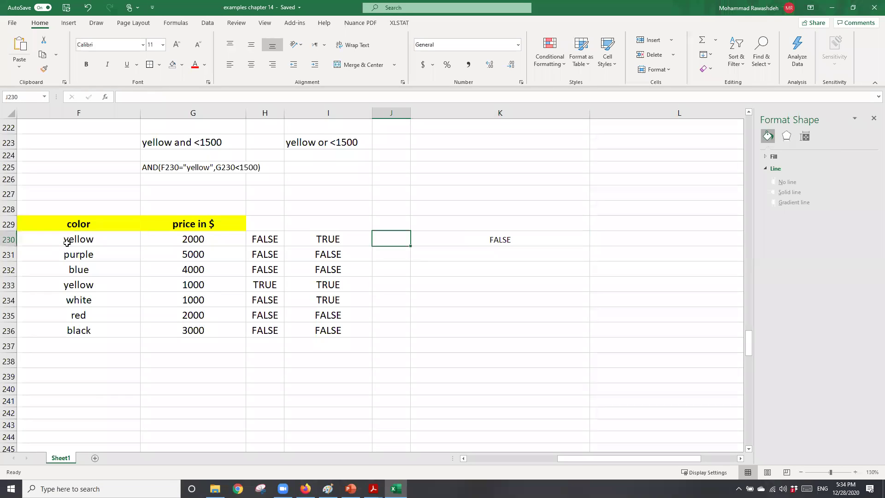
# Step: Complete the formula in K230 as =AND(F230="yellow",G230<1500)
pyautogui.doubleClick(494, 240)
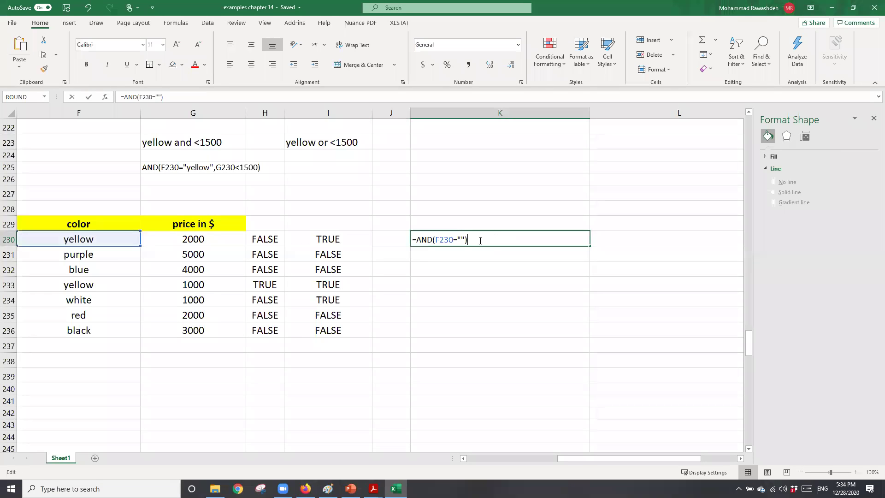
pyautogui.click(462, 239)
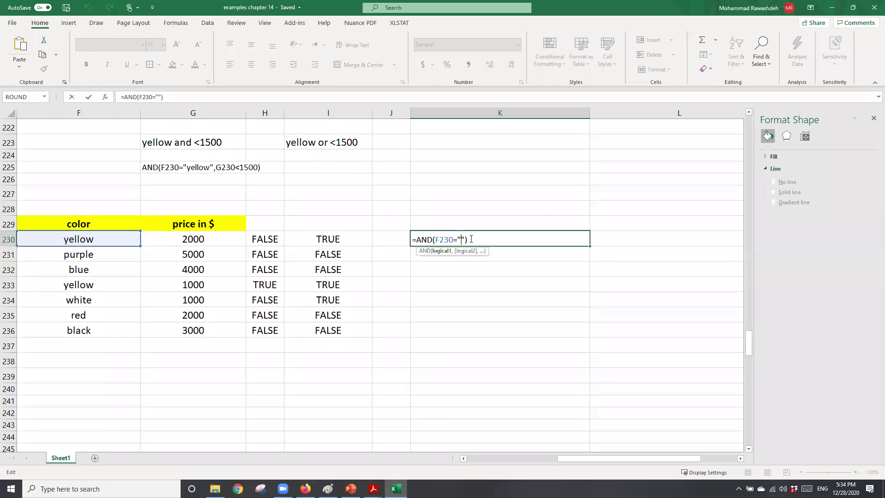
pyautogui.write('yellow')
pyautogui.write(',')
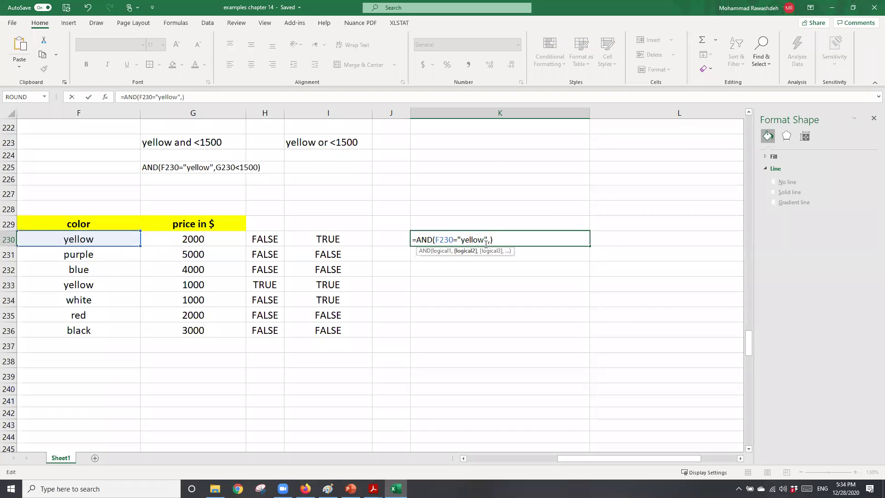
pyautogui.click(215, 242)
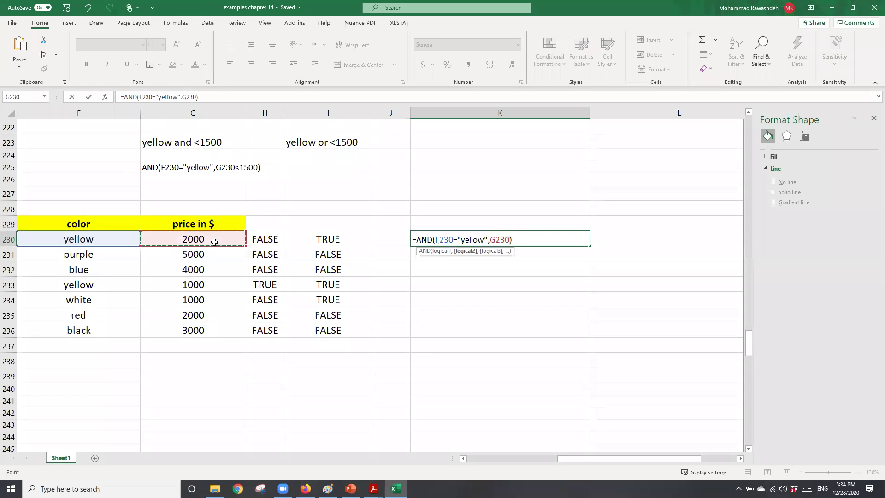
pyautogui.write('<1')
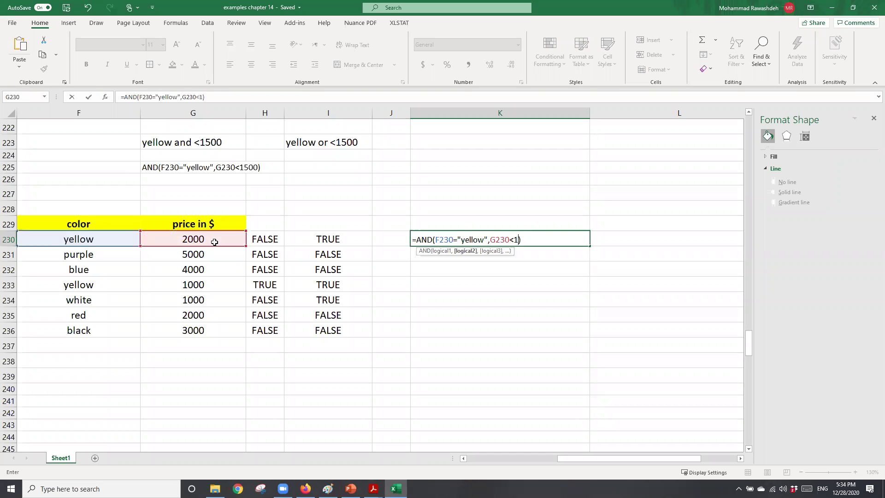
pyautogui.write('55')
pyautogui.press('BackSpace')
pyautogui.write('00')
pyautogui.press('Return')
# Step: Fill the AND formula from K230 down to K236 and check its results against the colors and prices
pyautogui.click(463, 236)
pyautogui.moveTo(592, 245); pyautogui.dragTo(598, 338)
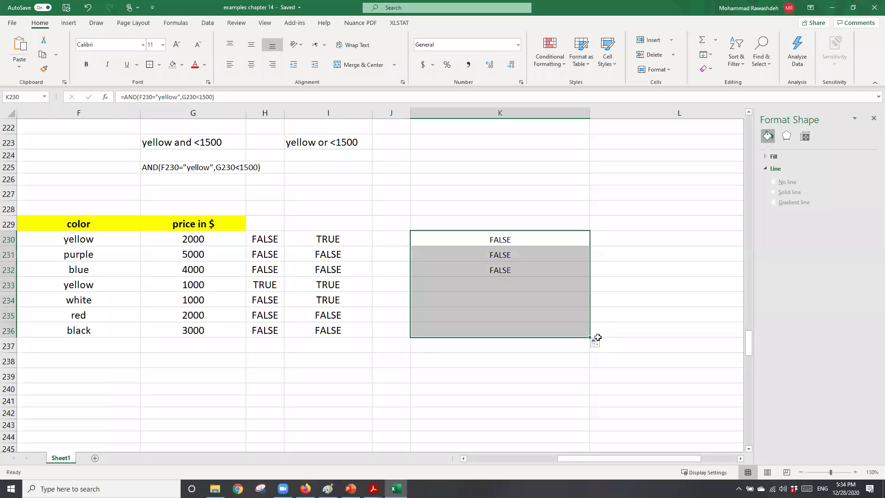
pyautogui.click(471, 272)
pyautogui.click(80, 240)
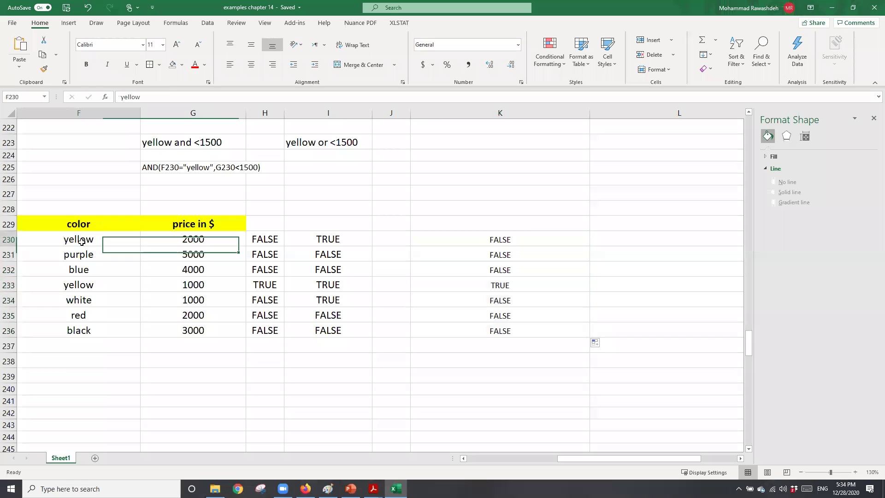
pyautogui.click(196, 237)
pyautogui.click(495, 236)
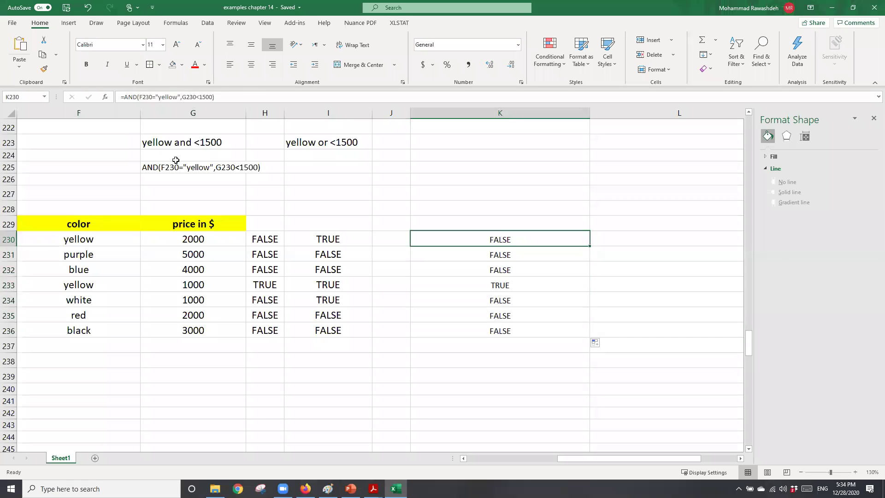
pyautogui.click(146, 169)
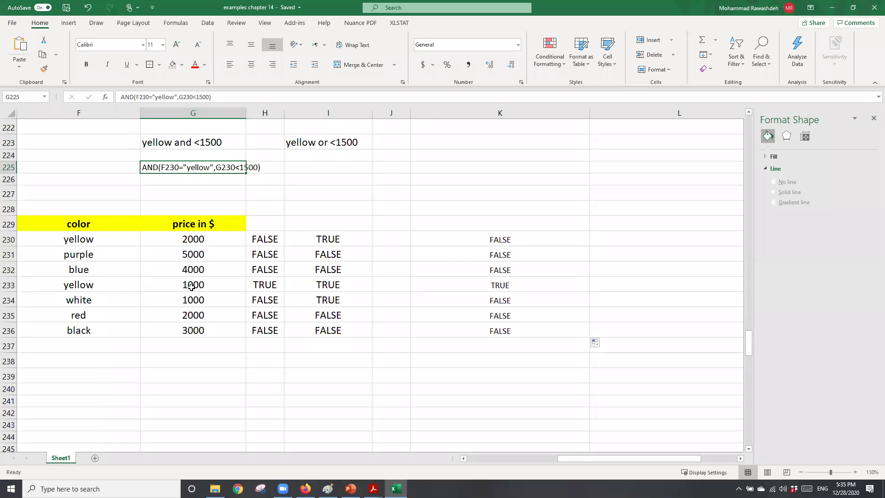
pyautogui.click(505, 286)
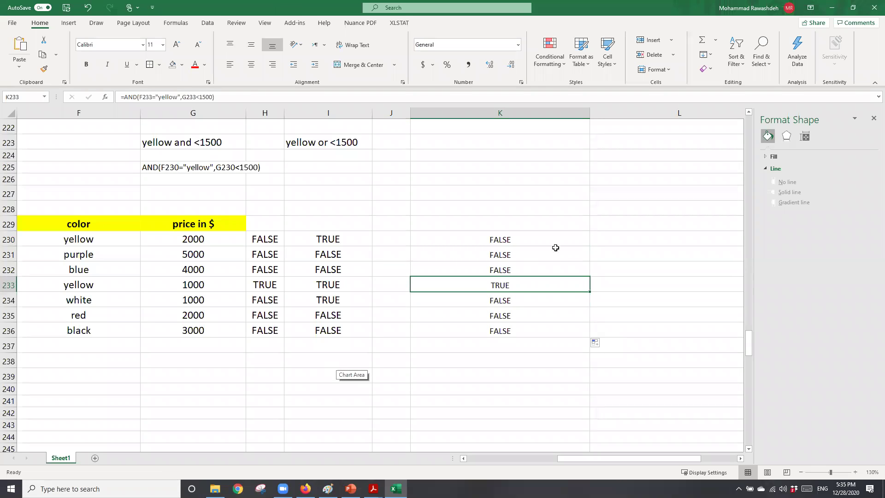
# Step: Replace the AND function in K230 with OR so the formula reads =OR(F230="yellow",G230<1500)
pyautogui.click(508, 242)
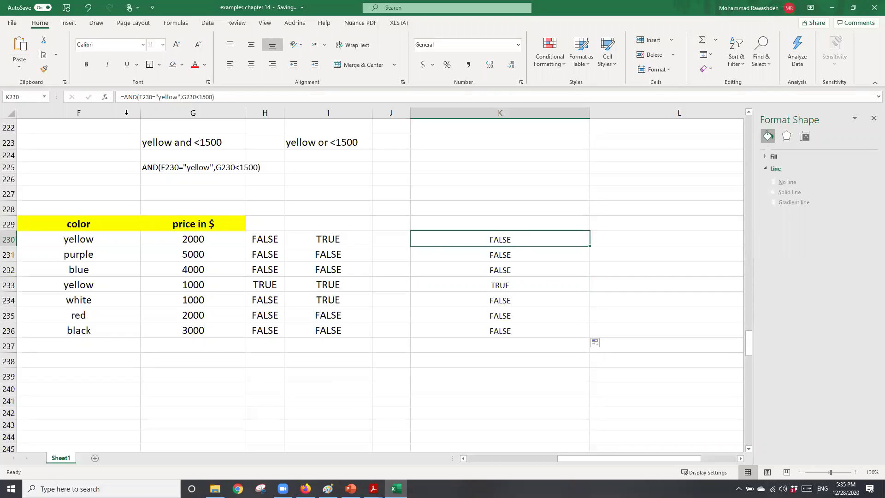
pyautogui.click(130, 96)
pyautogui.doubleClick(129, 96)
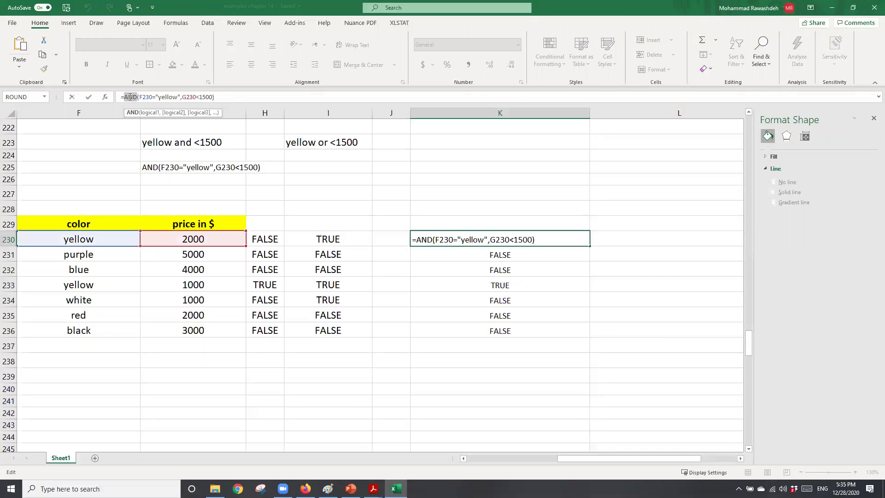
pyautogui.write('or')
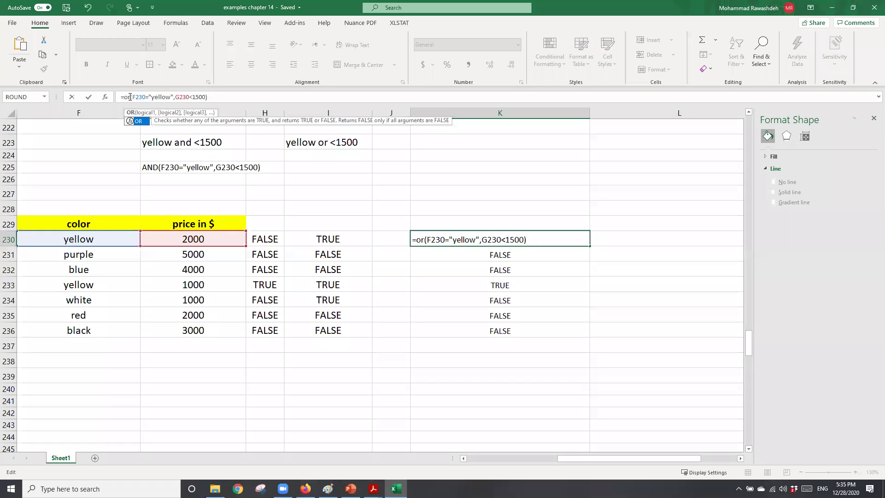
pyautogui.press('Return')
# Step: Fill the OR formula from K230 down to K236 and inspect the formula in the last row
pyautogui.click(502, 240)
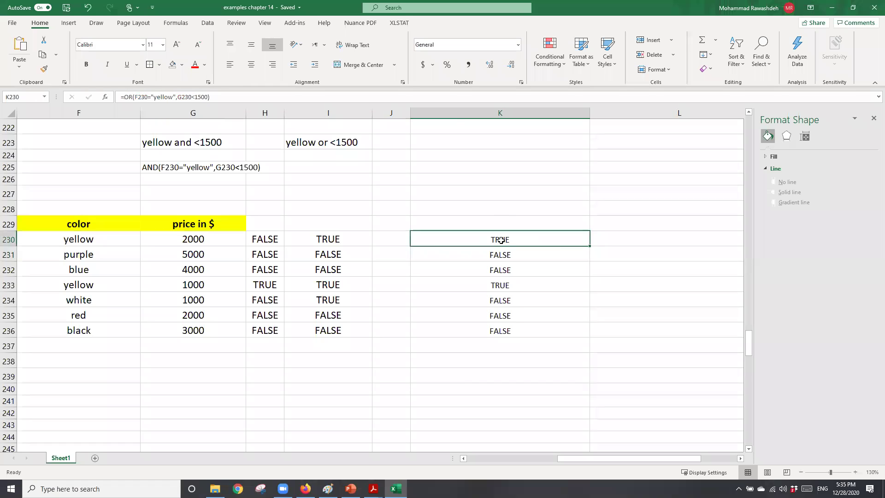
pyautogui.moveTo(589, 246); pyautogui.dragTo(581, 336)
pyautogui.click(416, 330)
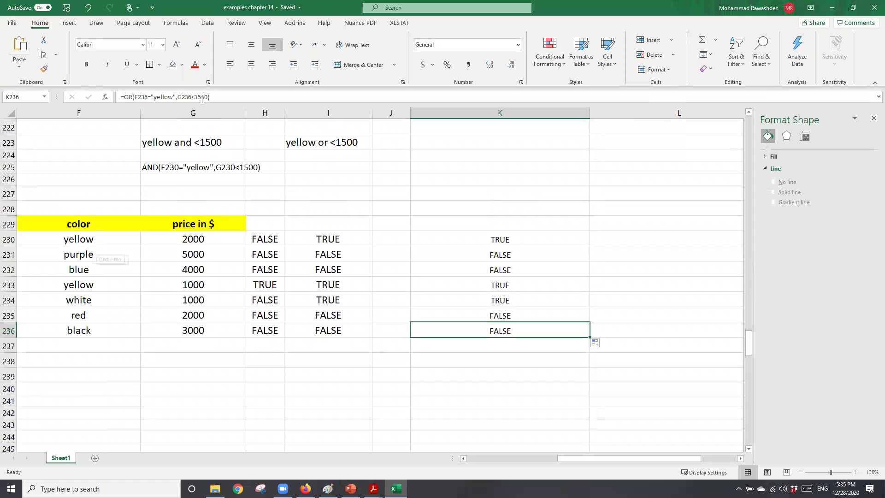
# Step: Check the OR results in column K against the colors and prices in rows 230 to 236
pyautogui.click(451, 259)
pyautogui.click(475, 240)
pyautogui.click(498, 286)
pyautogui.click(492, 310)
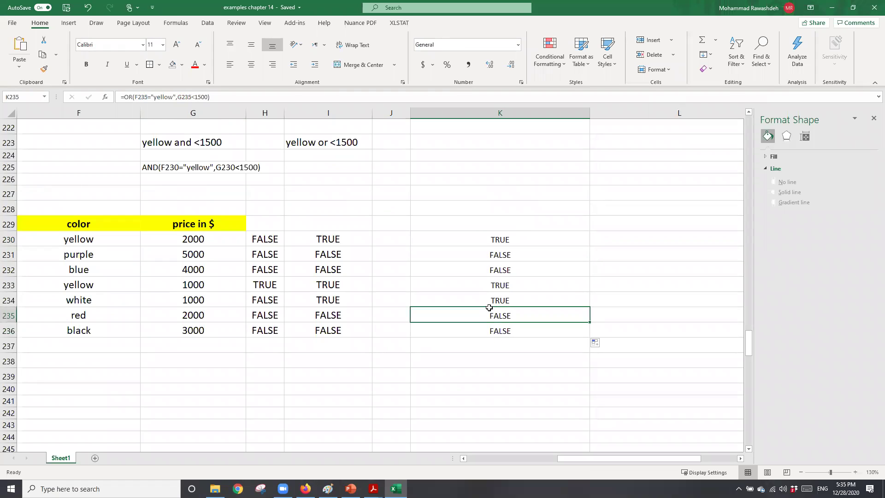
pyautogui.click(88, 289)
pyautogui.click(190, 289)
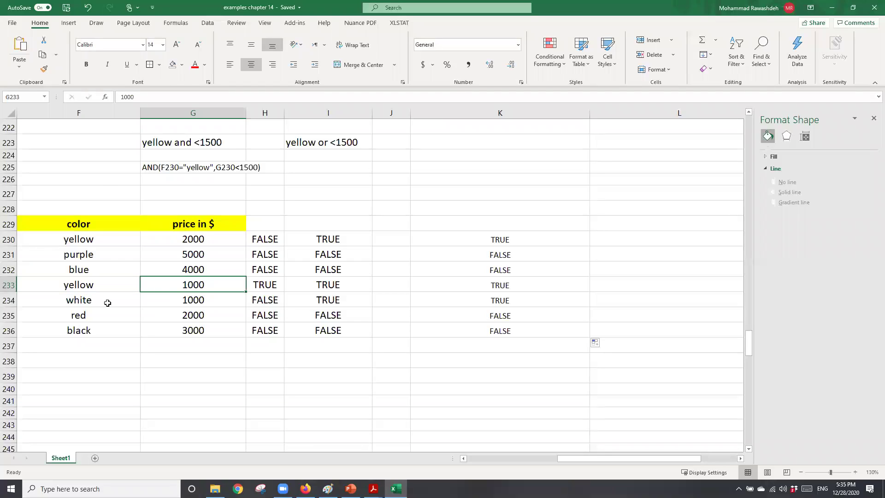
pyautogui.click(201, 306)
pyautogui.press('Up')
pyautogui.click(199, 238)
pyautogui.click(201, 289)
pyautogui.click(202, 303)
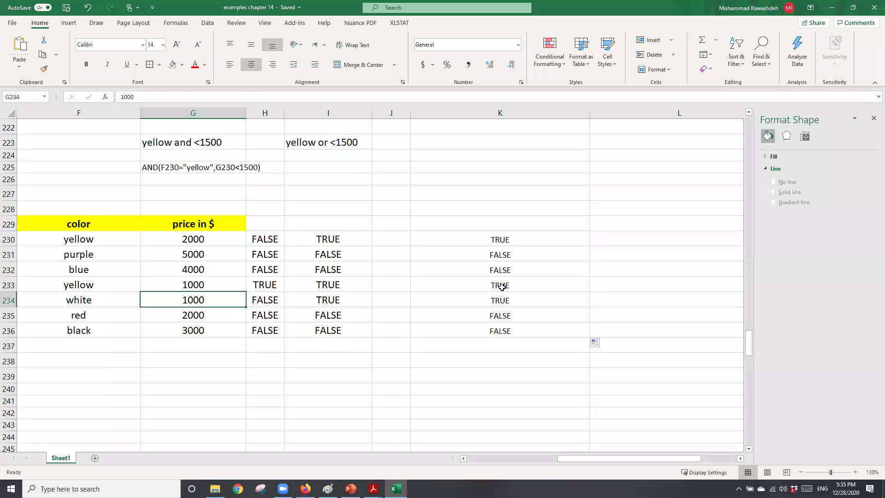
pyautogui.click(500, 300)
# Step: Clear the pass/fail results in J124:J130 beside the grades list
pyautogui.scroll(3, 364, 408)
pyautogui.scroll(20, 364, 408)
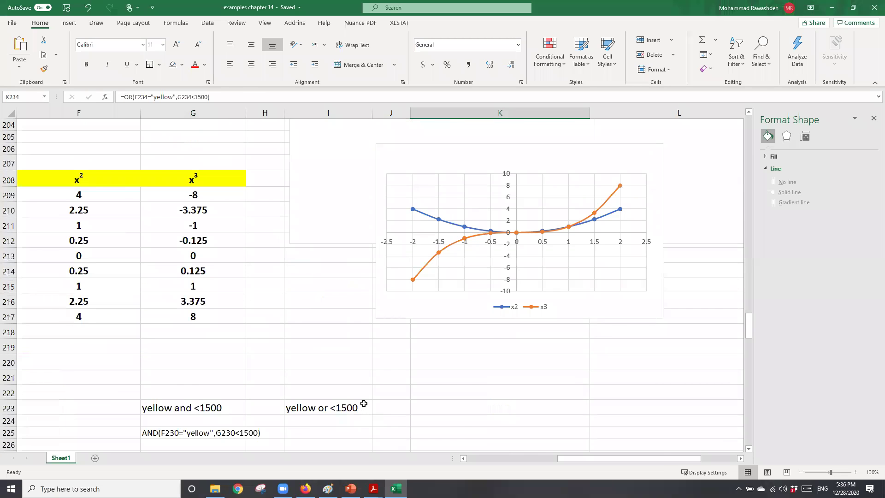
pyautogui.scroll(12, 360, 401)
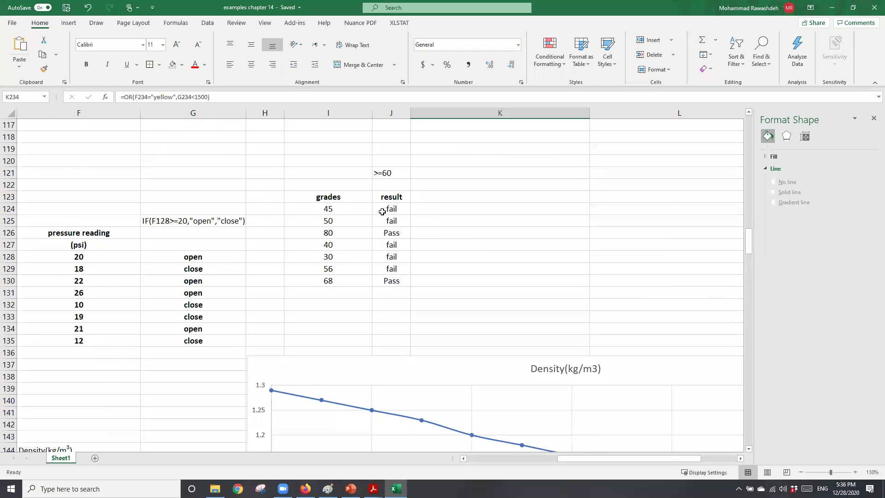
pyautogui.moveTo(389, 209); pyautogui.dragTo(400, 282)
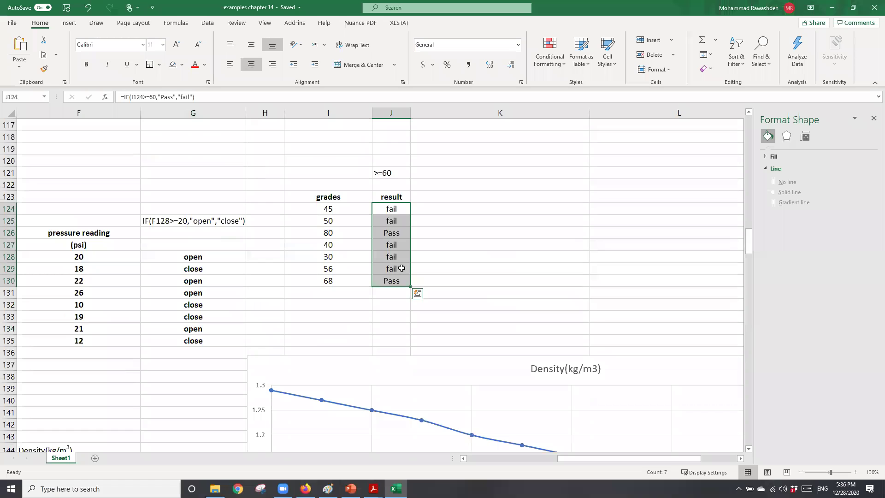
pyautogui.press('Delete')
pyautogui.scroll(2, 411, 237)
pyautogui.click(382, 245)
pyautogui.click(509, 423)
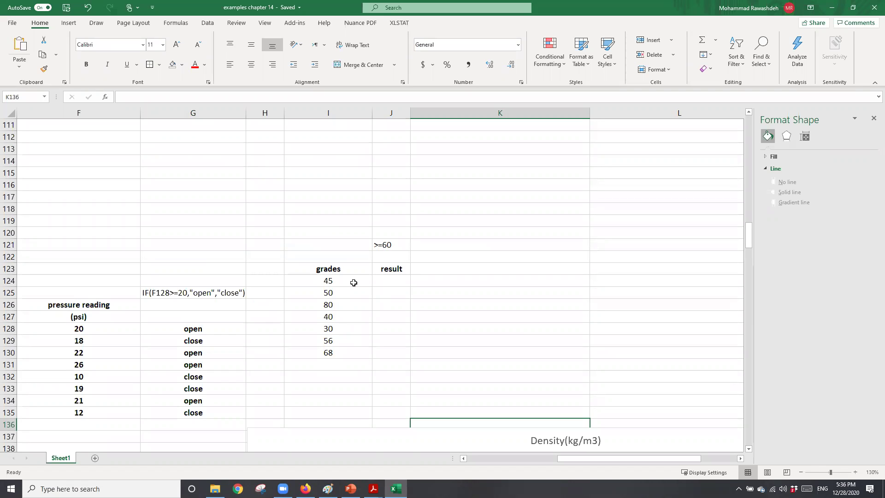
pyautogui.click(399, 245)
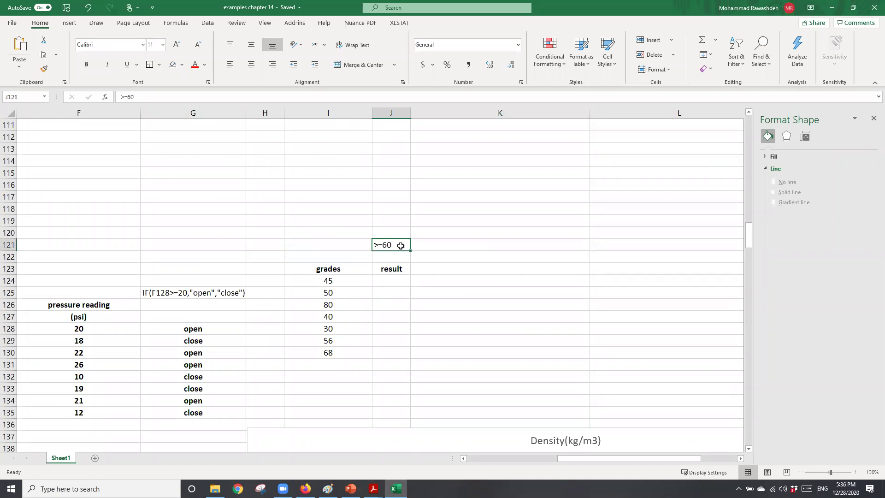
pyautogui.click(393, 281)
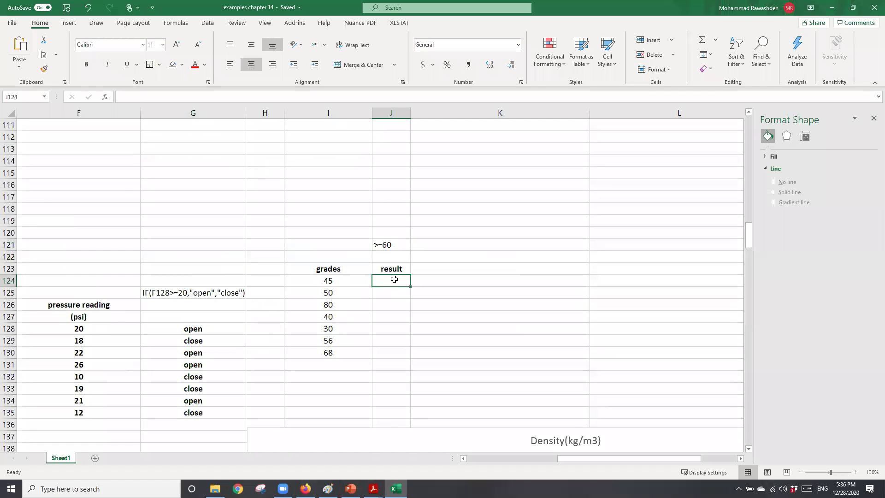
pyautogui.write('if(')
pyautogui.click(340, 281)
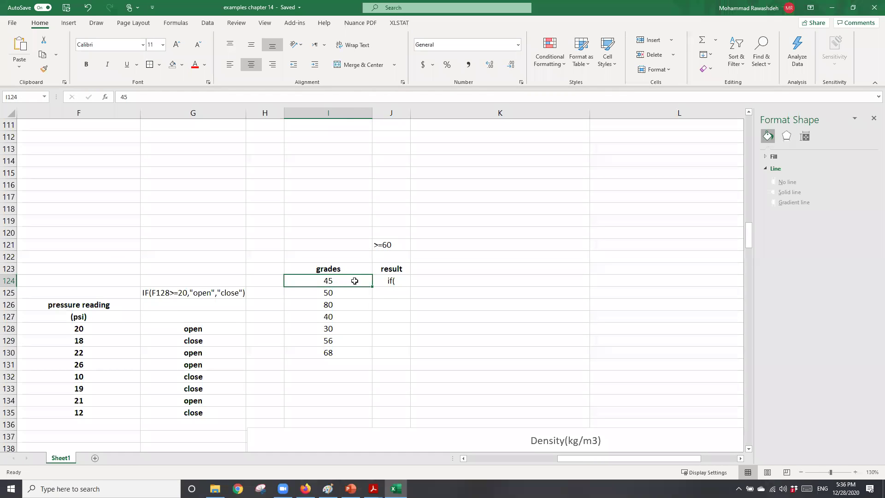
pyautogui.click(374, 280)
pyautogui.moveTo(328, 328); pyautogui.dragTo(391, 329)
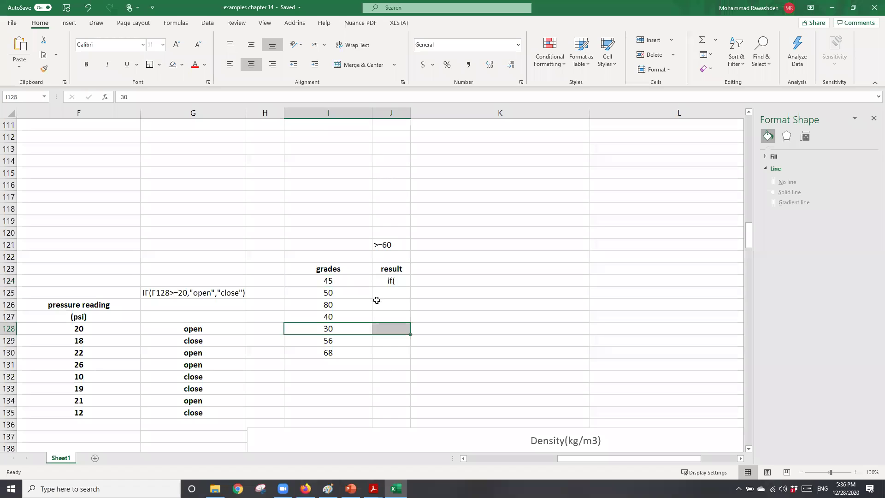
# Step: Enter the formula =IF(I124>=60,"pass","fail") in J124 for the first grade
pyautogui.click(390, 280)
pyautogui.write('=')
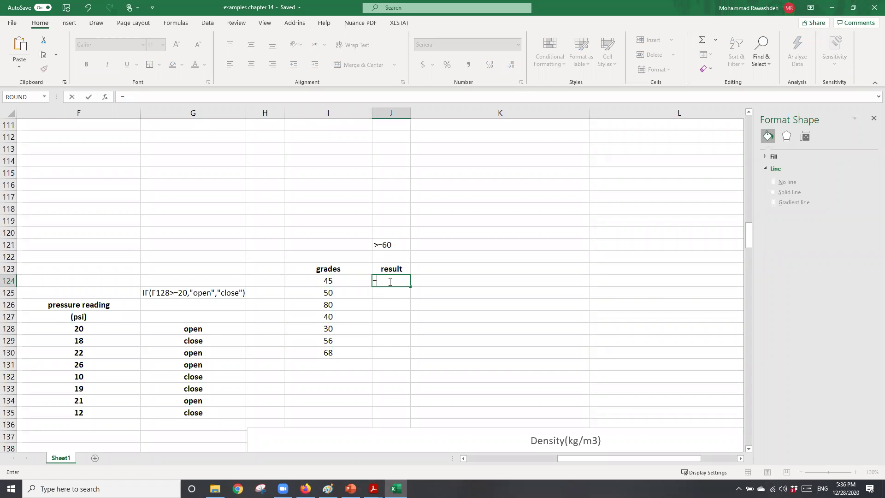
pyautogui.write('if(')
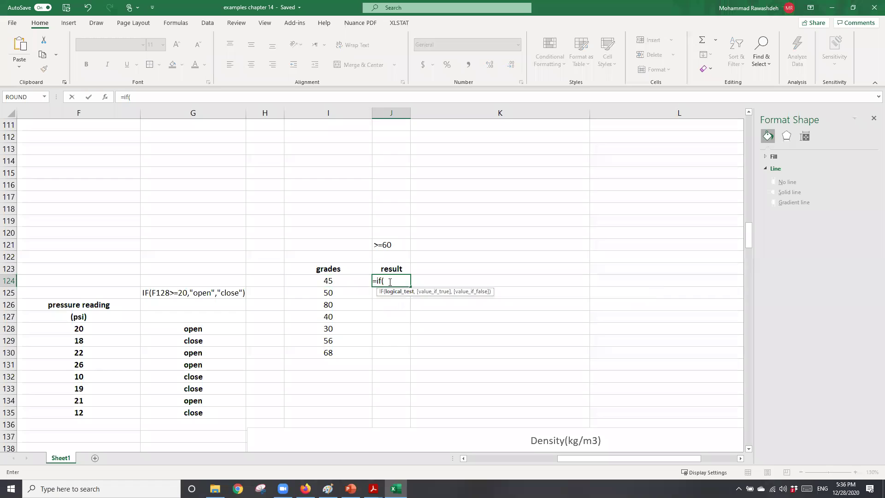
pyautogui.click(356, 280)
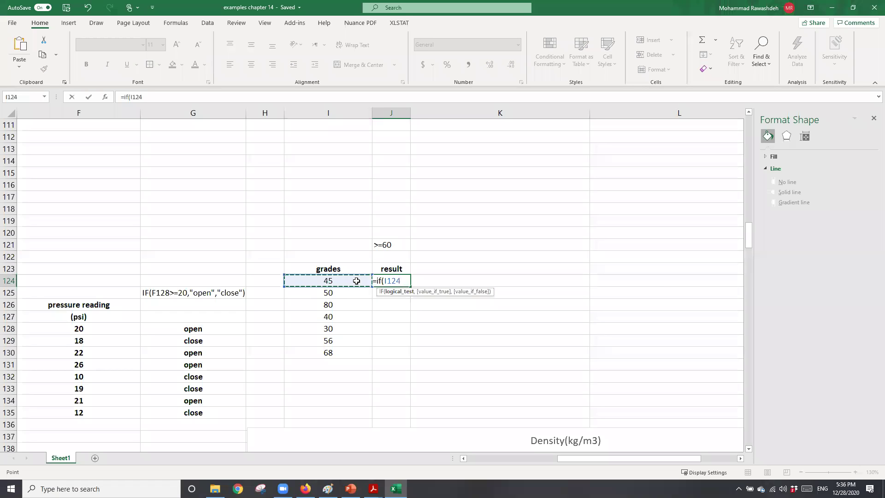
pyautogui.write('>=')
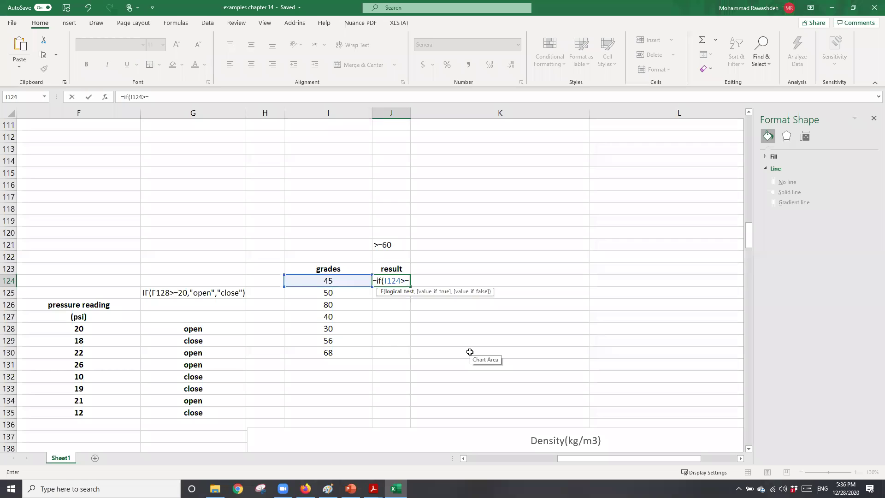
pyautogui.write('6')
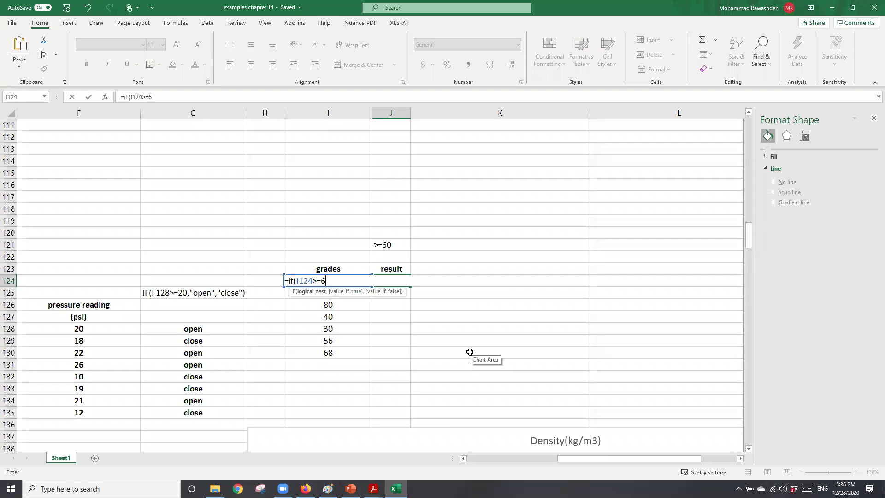
pyautogui.write('0,"pass"')
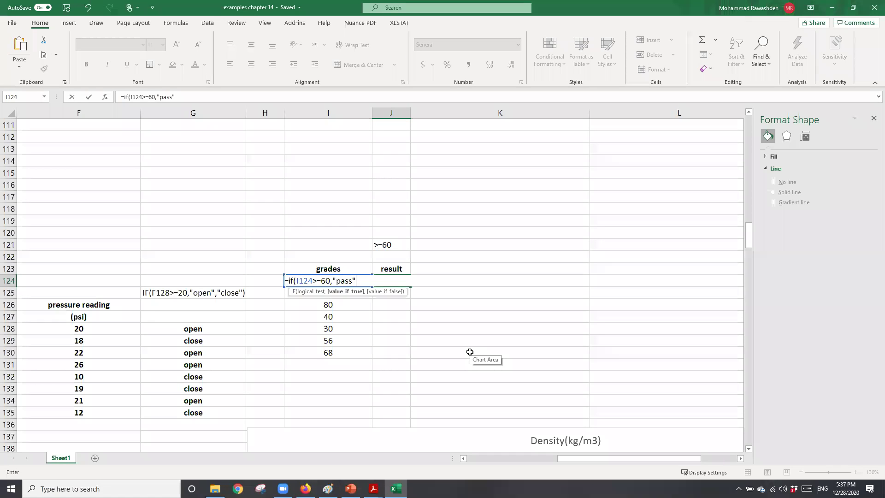
pyautogui.write(',')
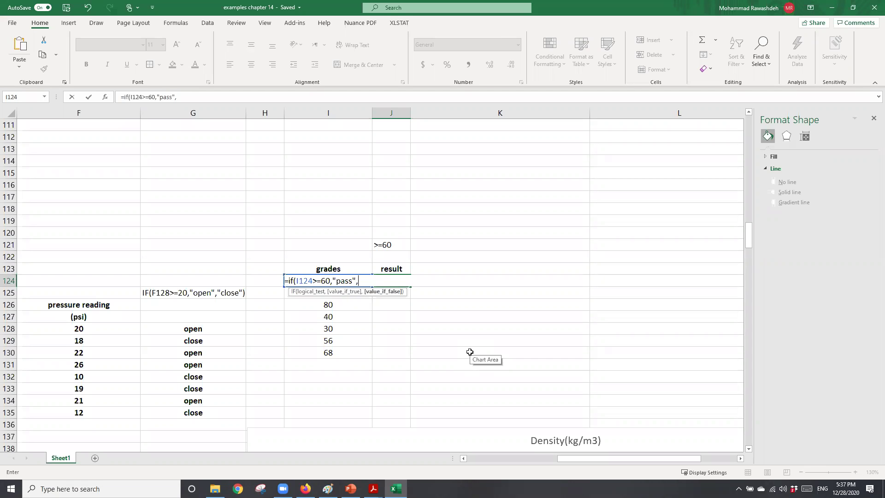
pyautogui.write('"fail")')
pyautogui.press('Return')
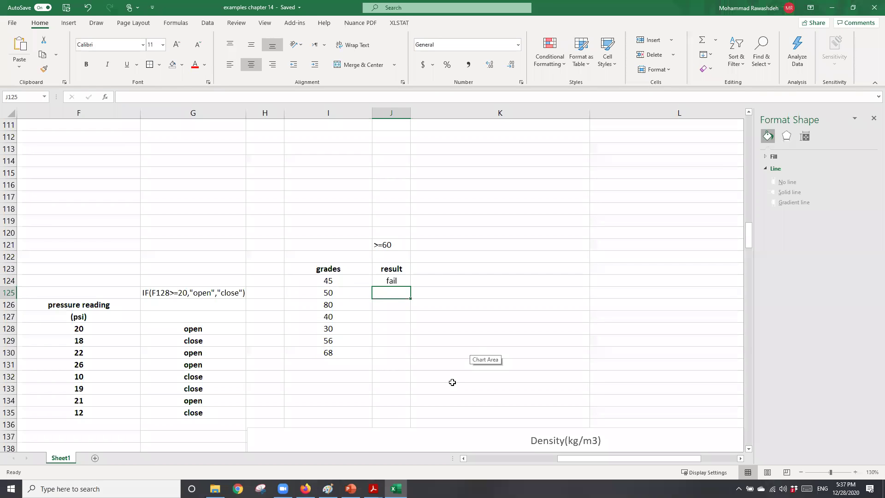
# Step: Fill the IF formula from J124 down to J130 and check its results against the grades
pyautogui.click(404, 280)
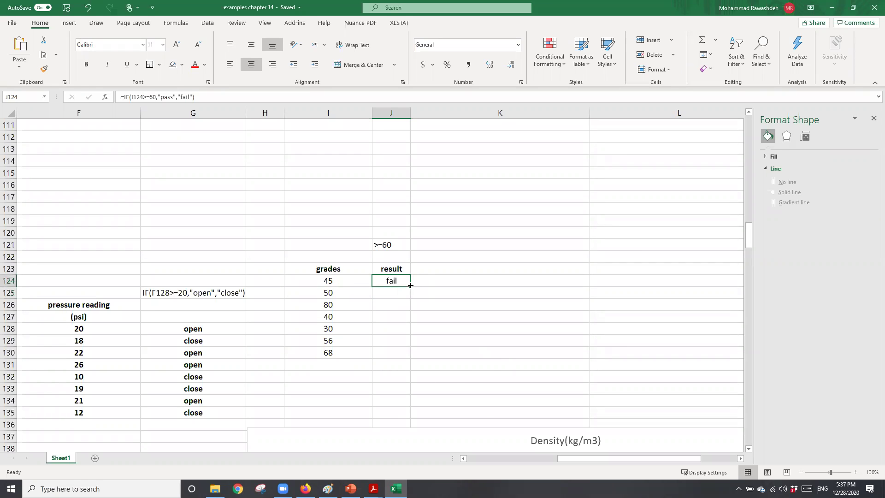
pyautogui.moveTo(412, 304); pyautogui.dragTo(405, 356)
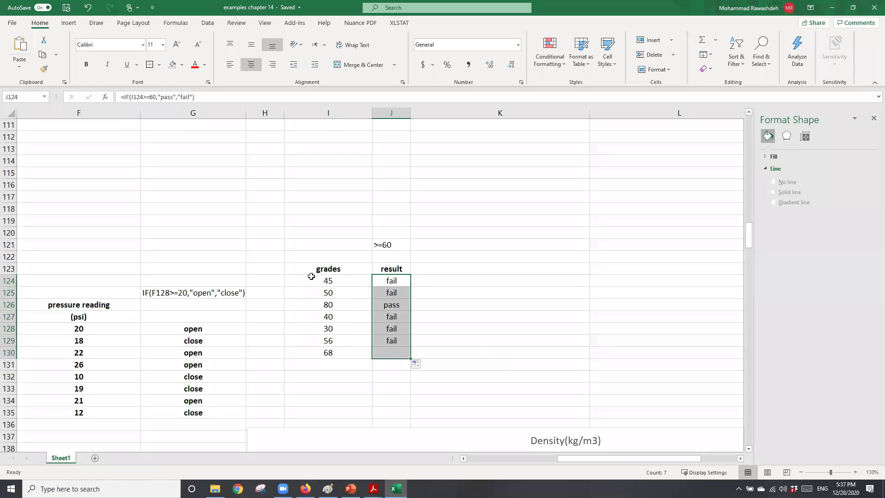
pyautogui.click(329, 282)
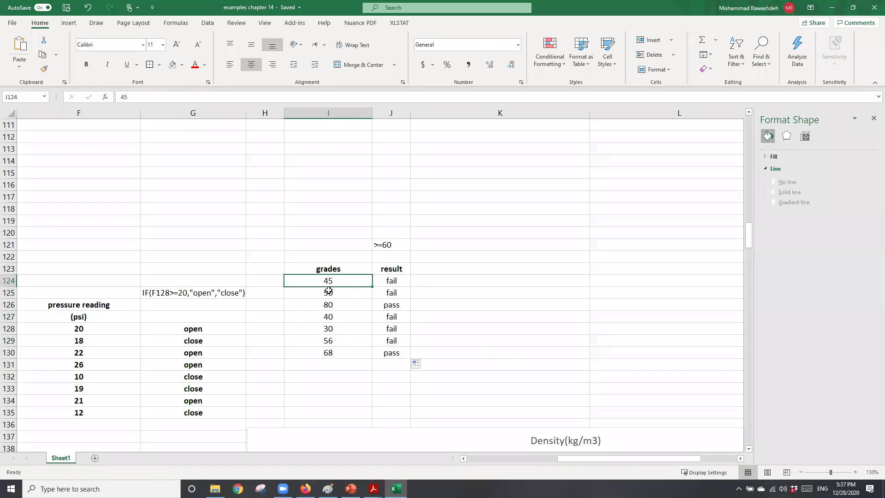
pyautogui.click(329, 290)
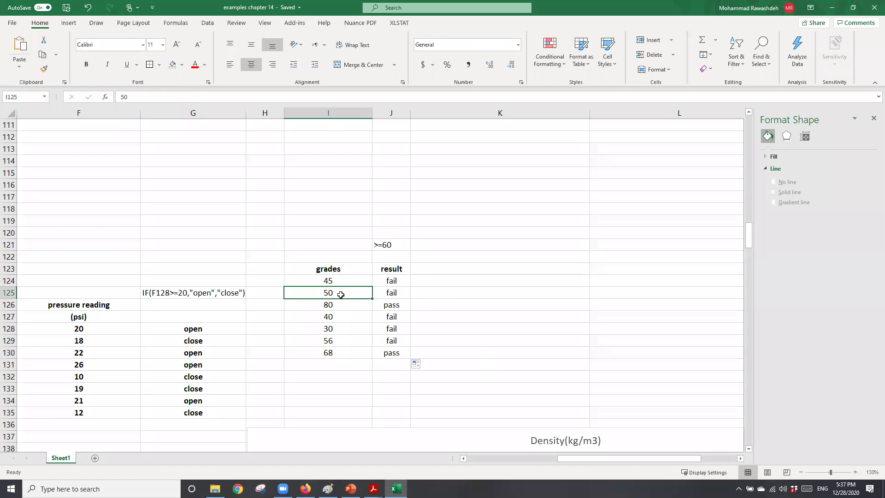
pyautogui.click(393, 290)
pyautogui.click(360, 308)
pyautogui.click(385, 309)
pyautogui.click(364, 356)
pyautogui.click(377, 357)
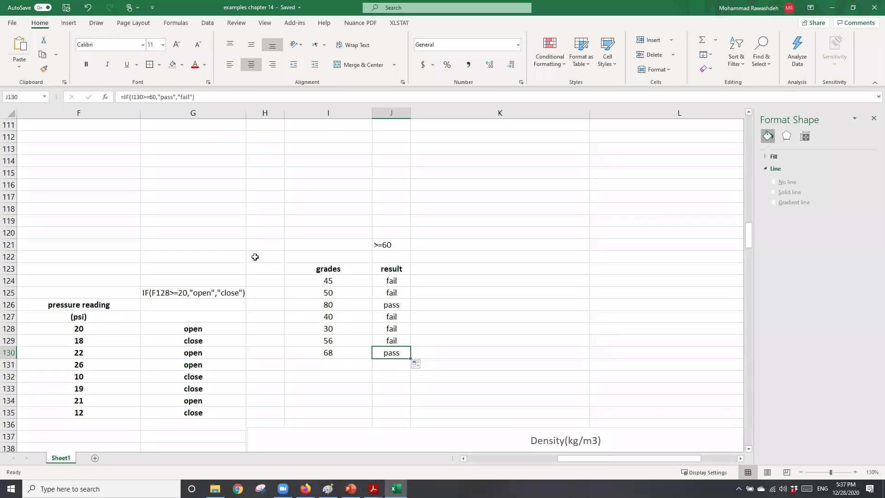
# Step: Review the IF formula in J124 and its arguments without changing it
pyautogui.click(391, 282)
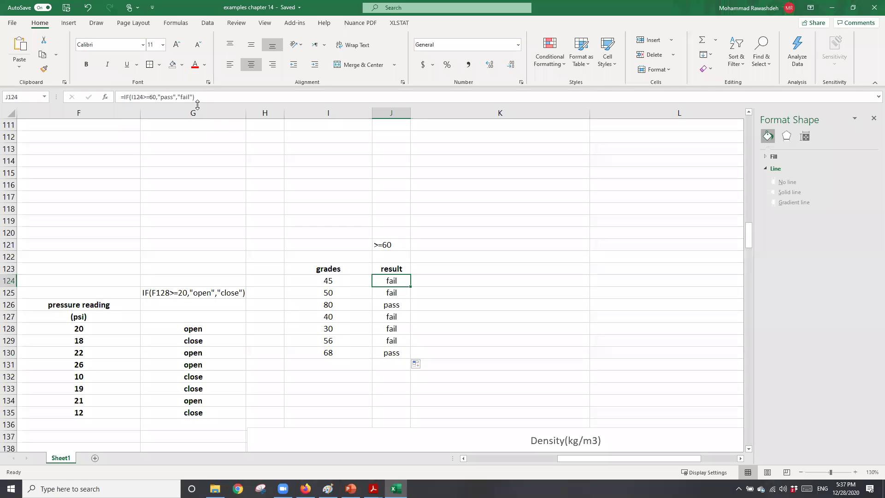
pyautogui.moveTo(196, 96); pyautogui.dragTo(179, 97)
pyautogui.moveTo(124, 95); pyautogui.dragTo(127, 96)
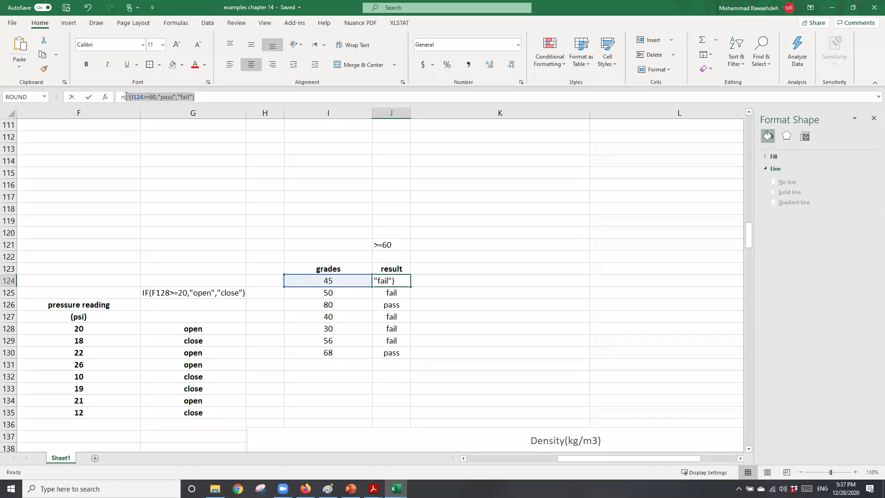
pyautogui.click(188, 97)
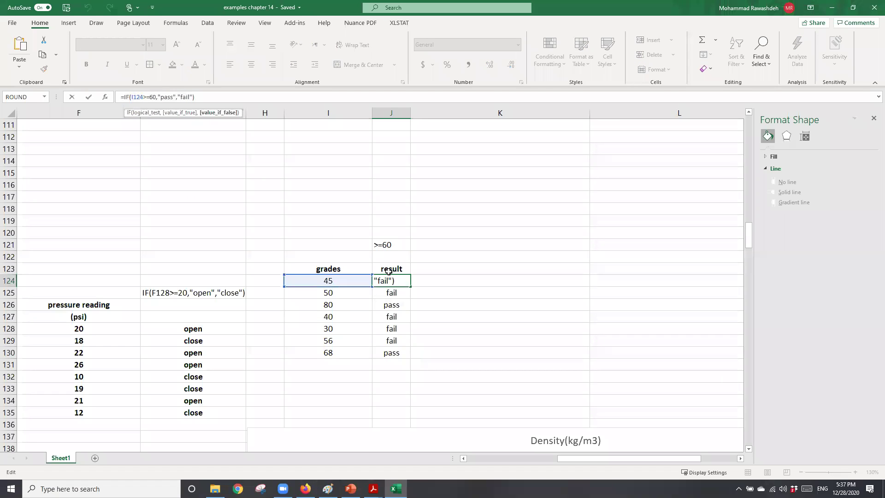
pyautogui.press('Escape')
pyautogui.moveTo(330, 306); pyautogui.dragTo(332, 318)
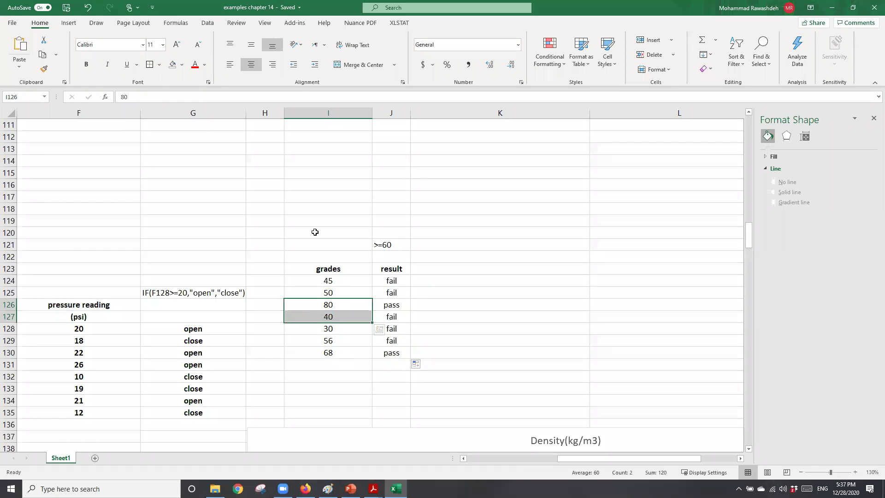
pyautogui.click(393, 284)
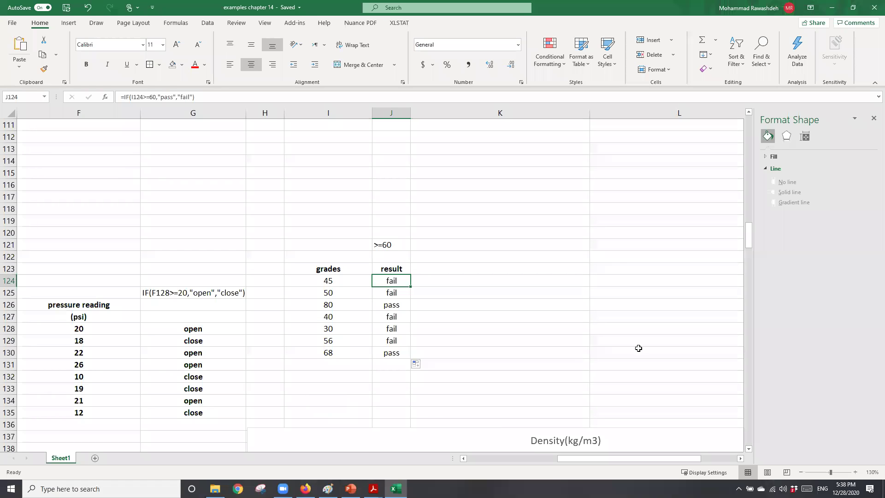
# Step: Clear the open/close results in G128:G136 beside the pressure readings
pyautogui.scroll(-1, 159, 304)
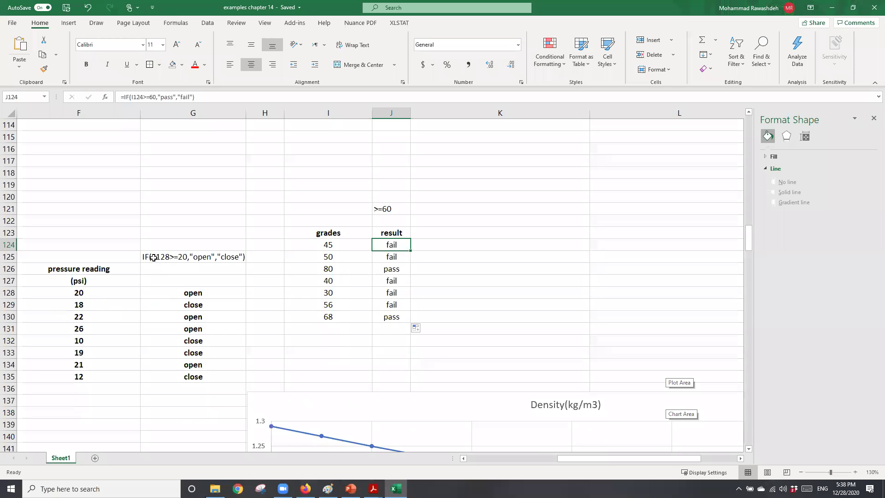
pyautogui.moveTo(186, 291); pyautogui.dragTo(202, 387)
pyautogui.press('Delete')
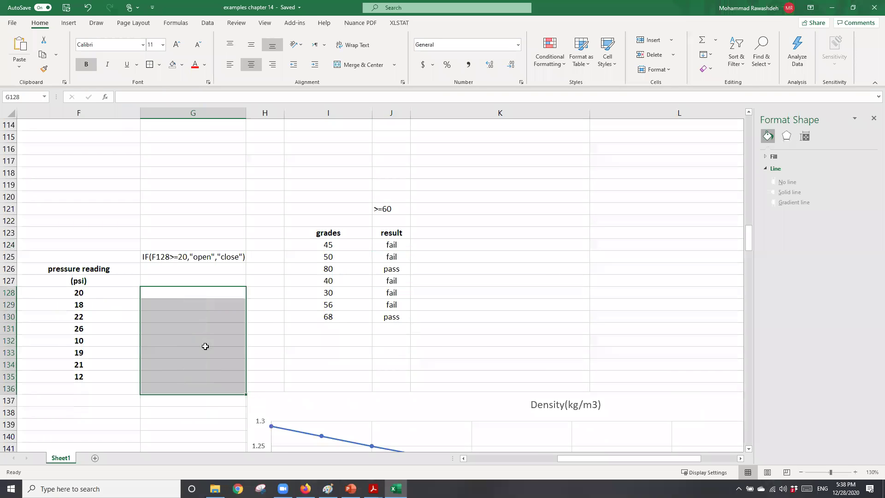
pyautogui.click(204, 343)
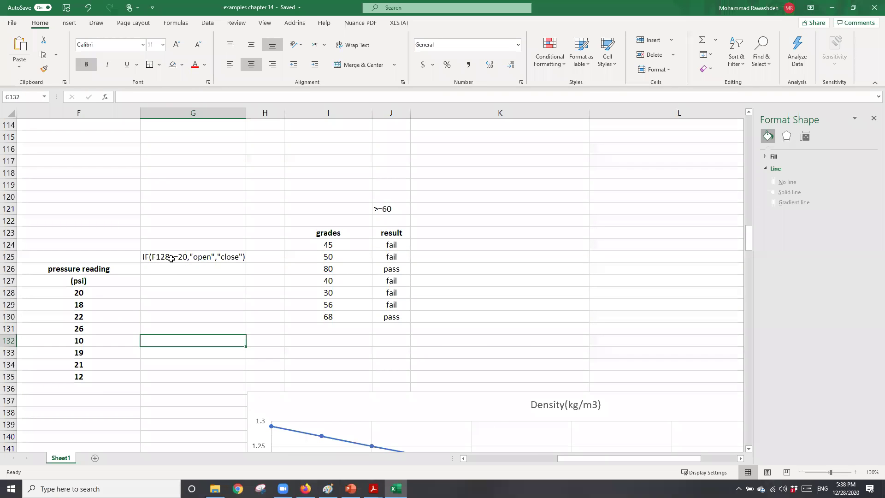
pyautogui.click(149, 258)
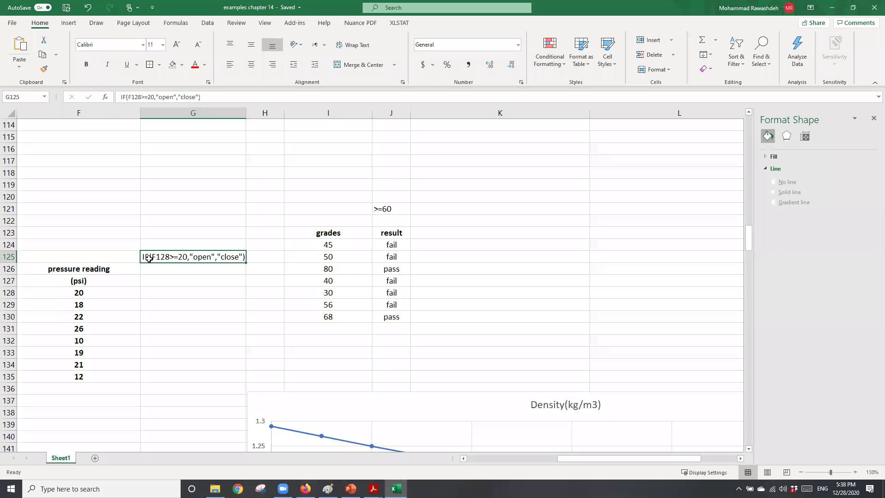
pyautogui.click(164, 292)
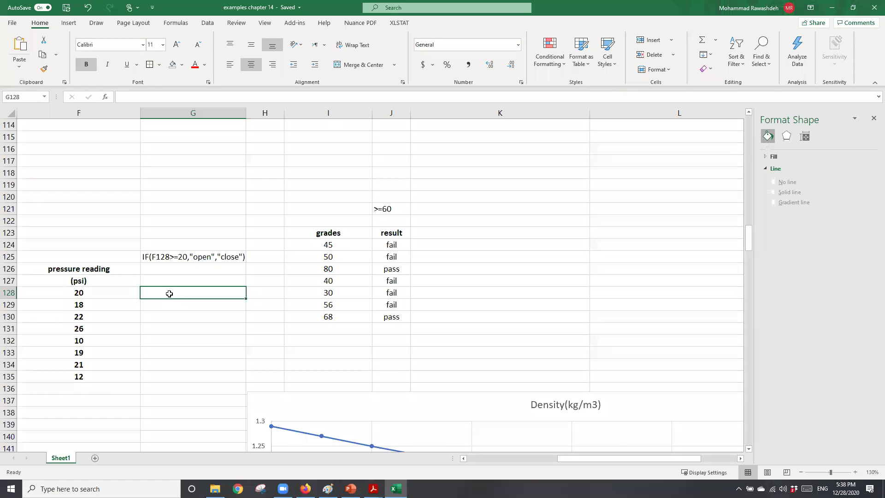
pyautogui.doubleClick(143, 256)
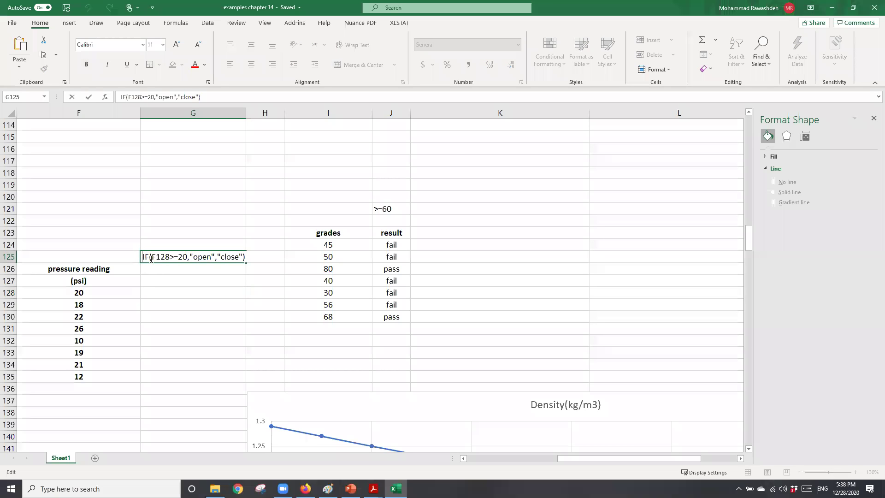
pyautogui.write('=')
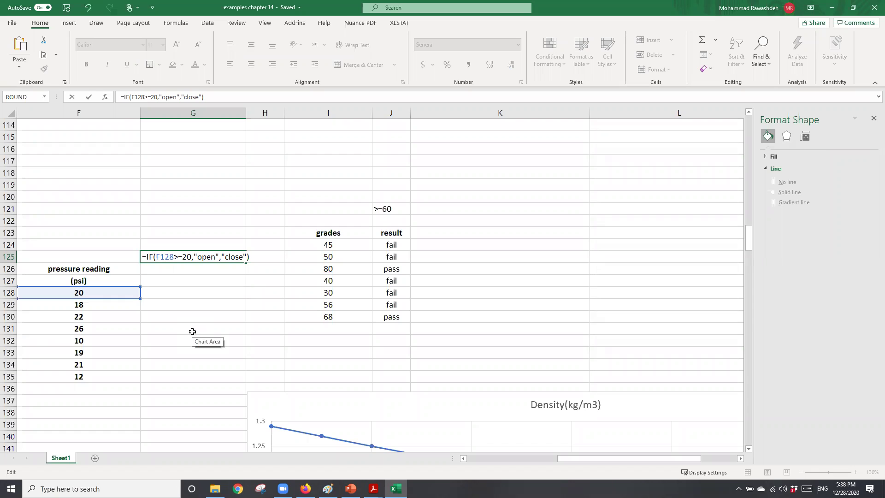
pyautogui.press('BackSpace')
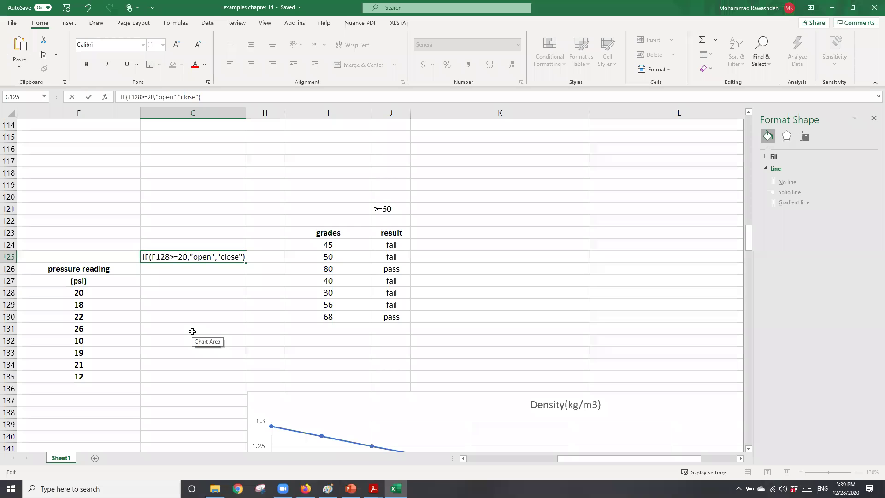
pyautogui.write('=')
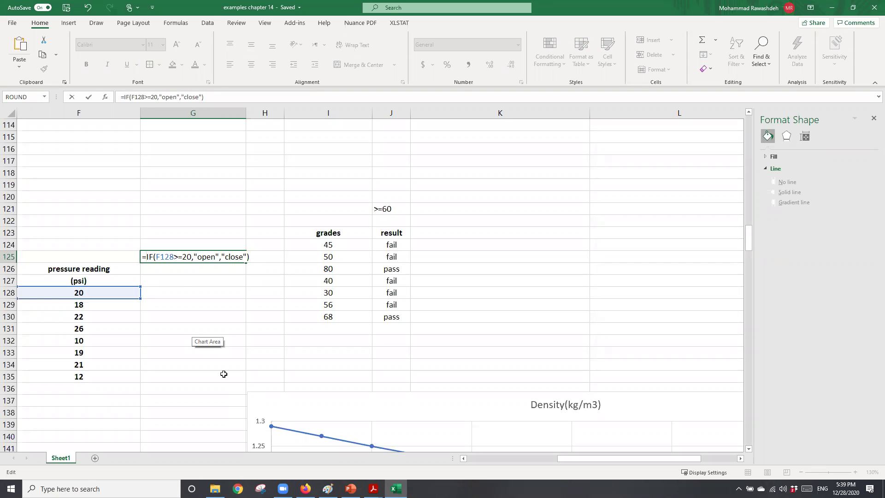
pyautogui.click(206, 332)
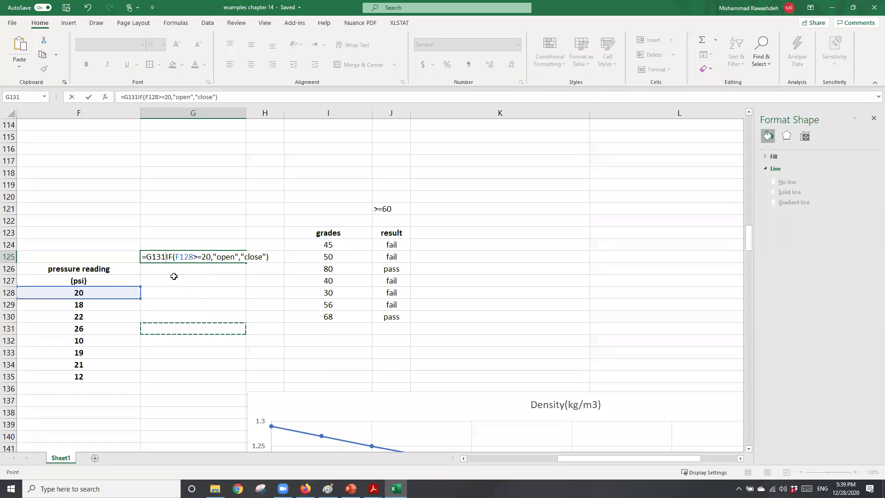
pyautogui.press('Escape')
pyautogui.doubleClick(145, 258)
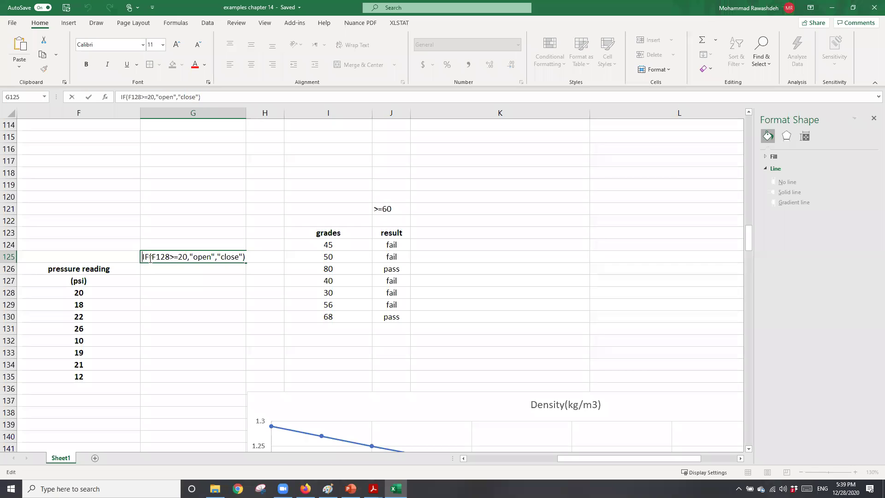
pyautogui.click(79, 328)
pyautogui.click(162, 261)
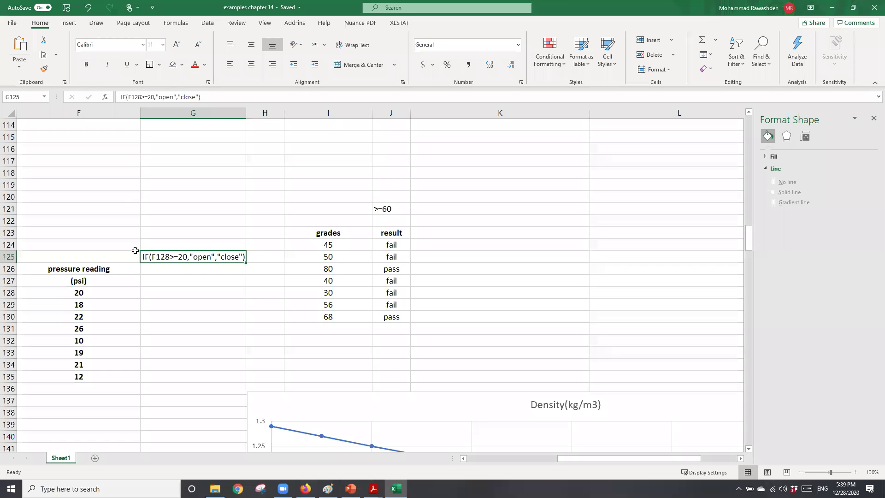
pyautogui.press('Home')
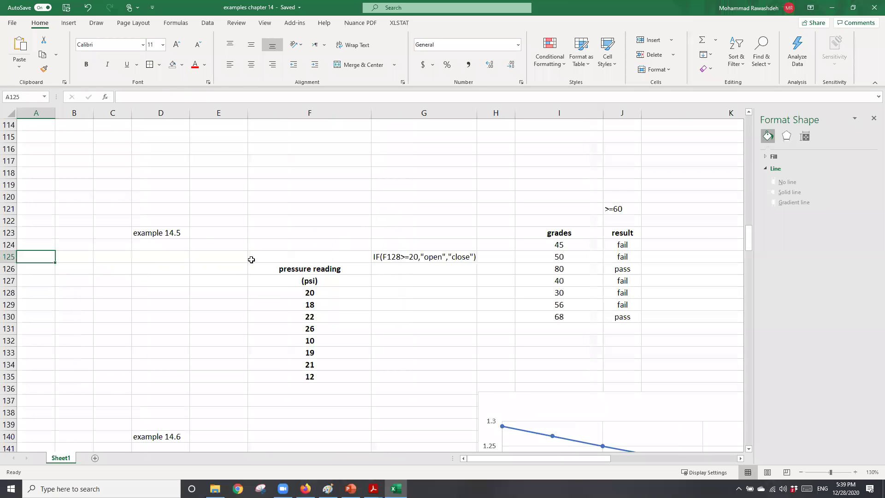
# Step: Turn the IF text in G125 into a live formula with a leading equals sign, and undo the change
pyautogui.click(368, 259)
pyautogui.doubleClick(386, 257)
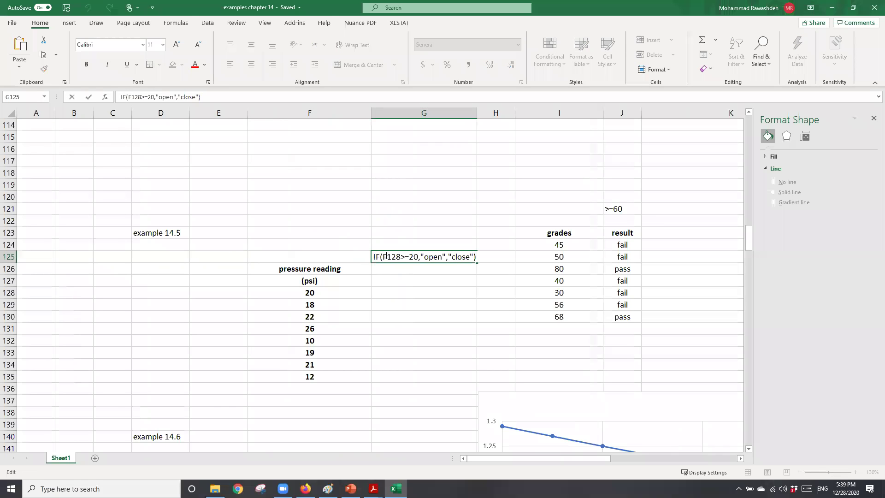
pyautogui.write('=')
pyautogui.press('Return')
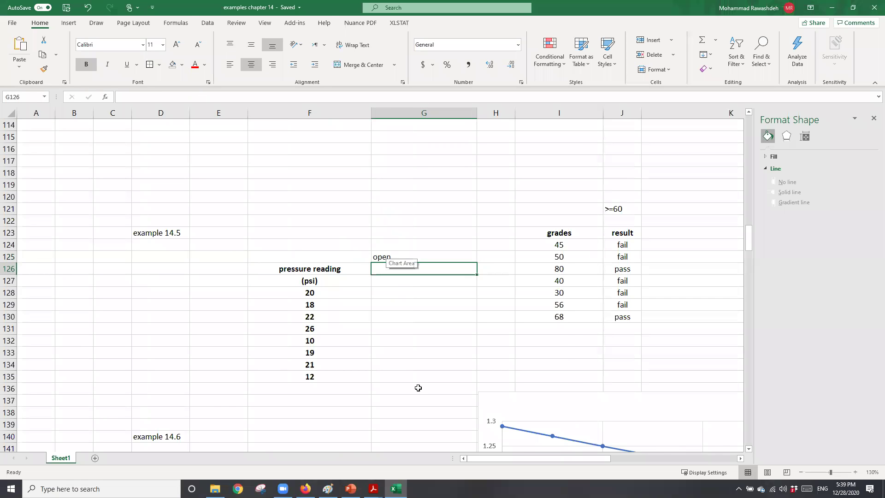
pyautogui.click(407, 326)
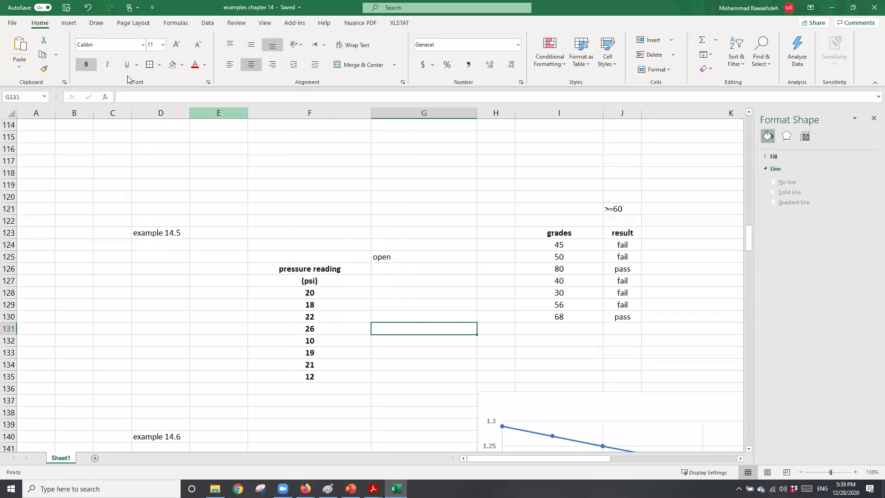
pyautogui.click(89, 9)
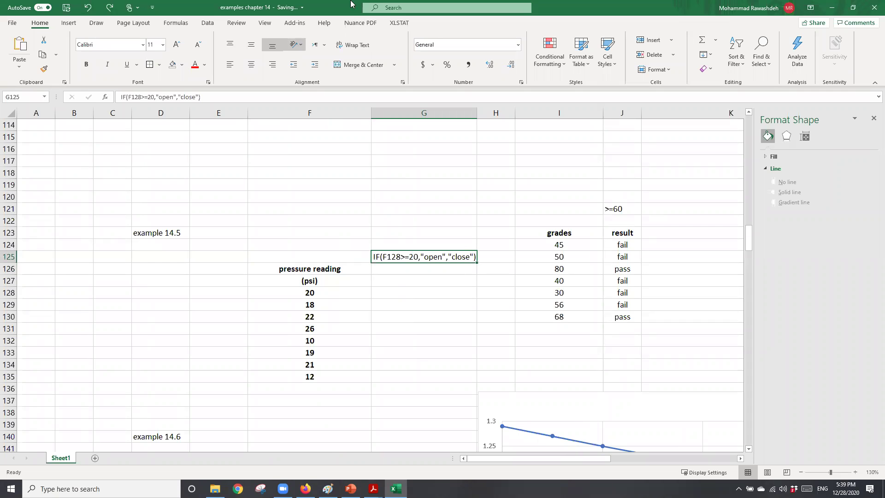
# Step: Enter the sample values 0.2555, 0.3215465, 0.34546 and 3.5654 in G170:G173 beside the example 1 densities
pyautogui.scroll(-17, 269, 259)
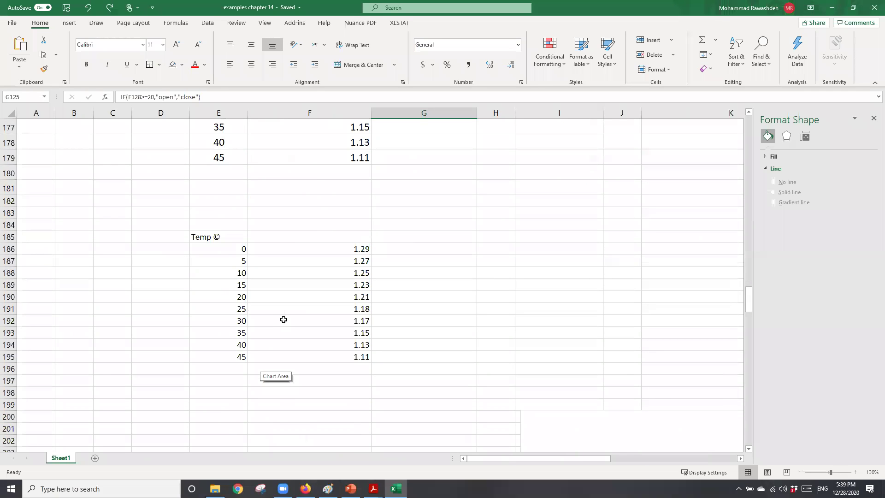
pyautogui.scroll(5, 289, 313)
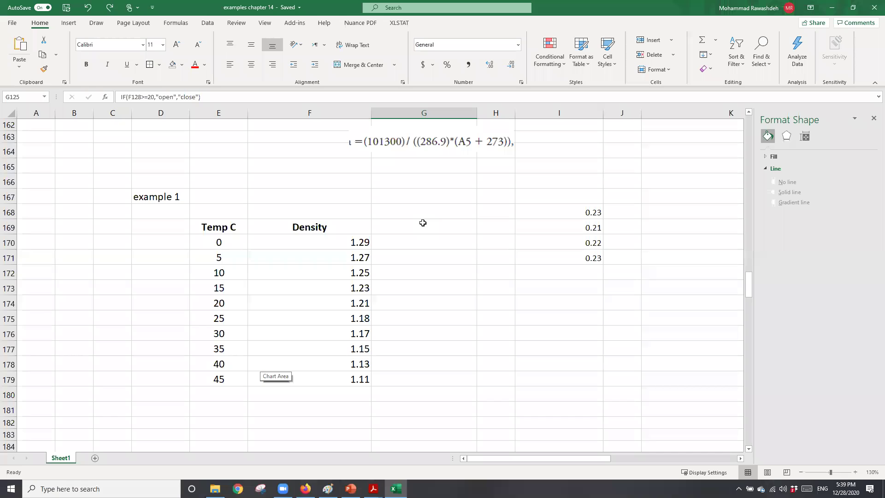
pyautogui.moveTo(443, 244); pyautogui.dragTo(449, 379)
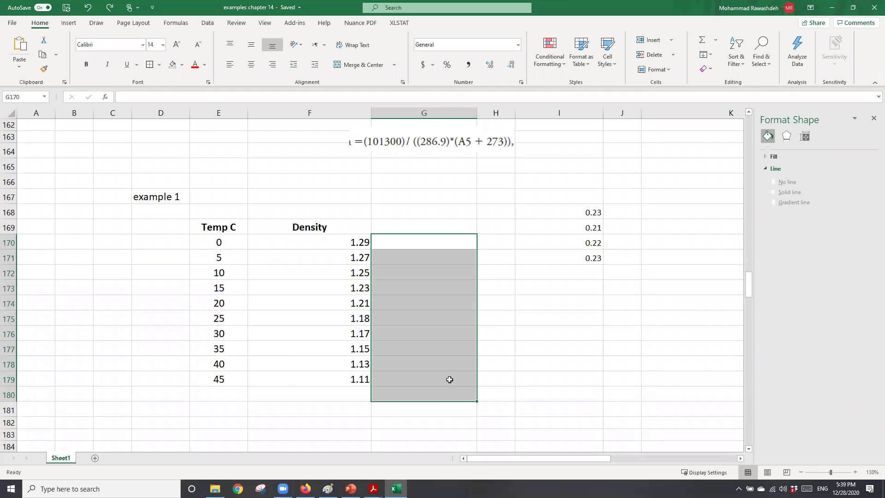
pyautogui.write('.2555')
pyautogui.press('Return')
pyautogui.write('.3215465')
pyautogui.press('Return')
pyautogui.write('.34546')
pyautogui.press('Return')
pyautogui.write('3.5654')
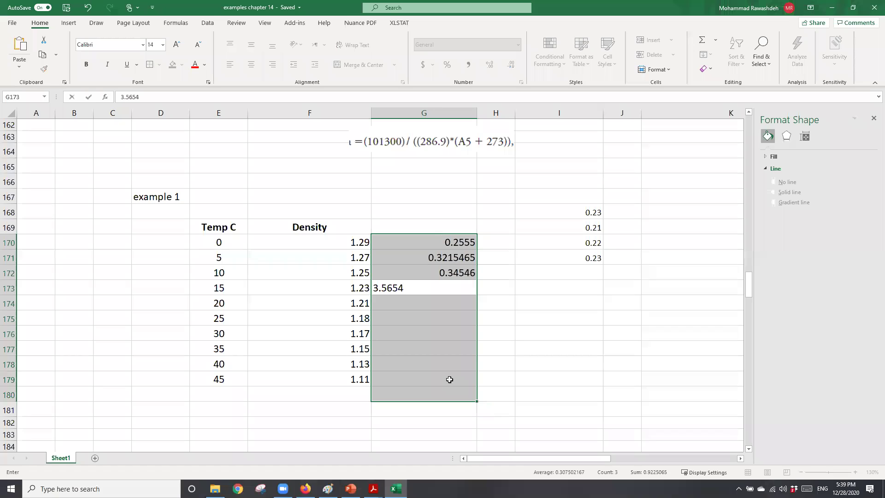
pyautogui.click(521, 344)
# Step: Format the sample values in G170:G173 as Number with 2 decimal places
pyautogui.moveTo(448, 242); pyautogui.dragTo(456, 290)
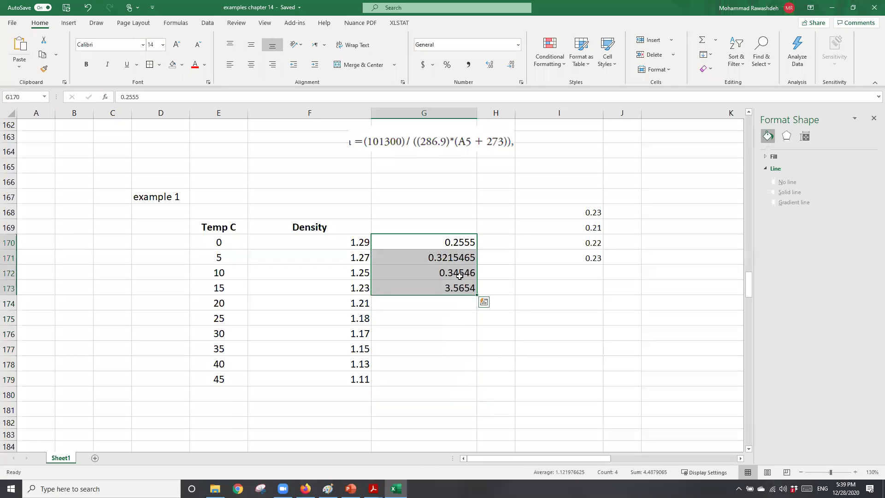
pyautogui.rightClick(455, 259)
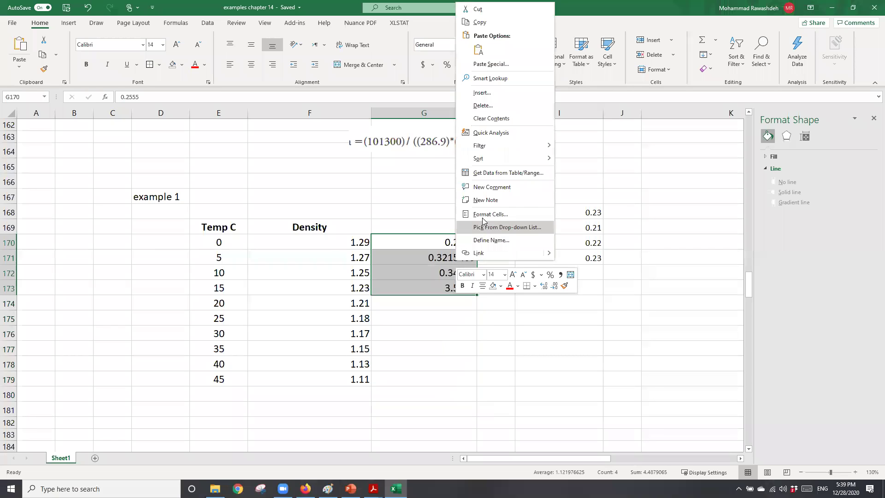
pyautogui.click(481, 221)
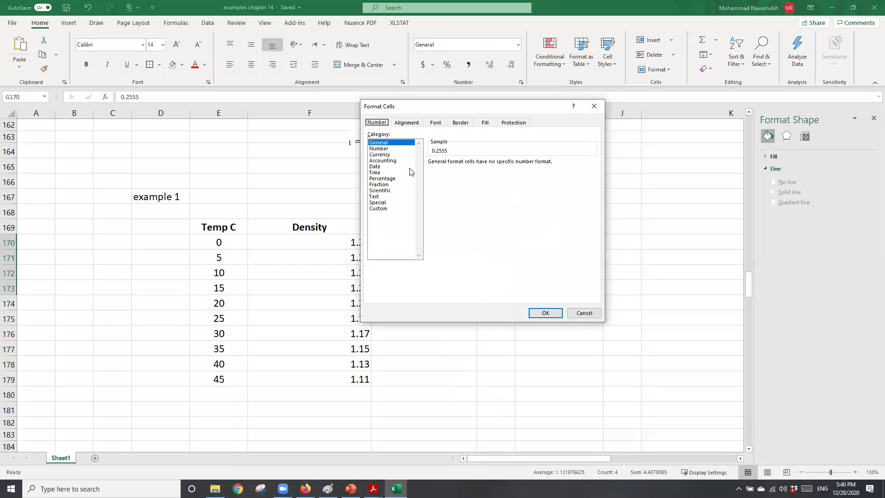
pyautogui.click(376, 149)
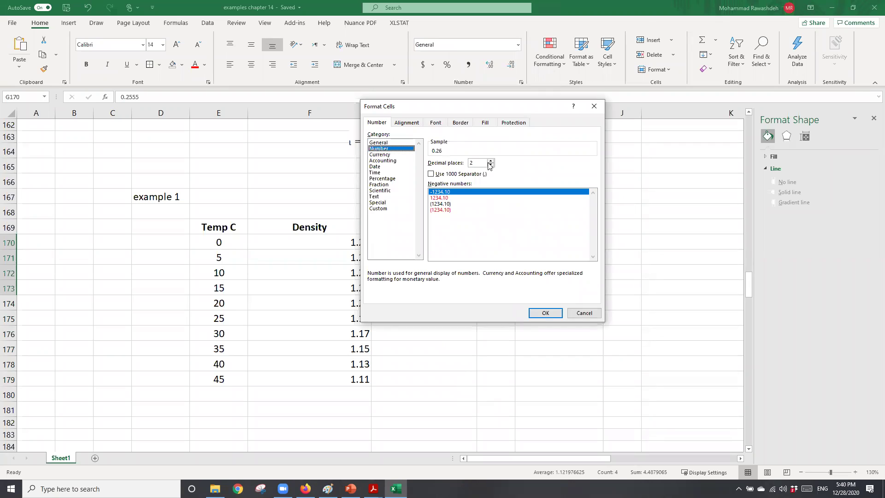
pyautogui.click(549, 313)
pyautogui.click(498, 376)
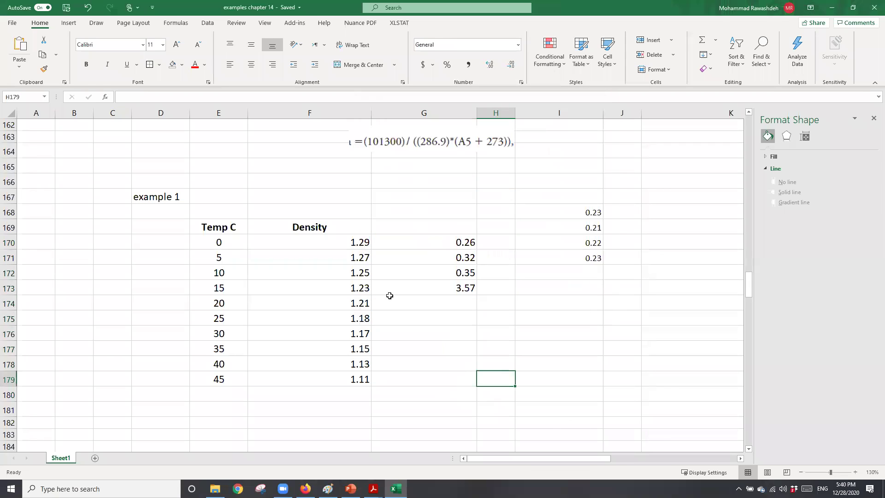
# Step: Try to sort the density values in F170:F179 from smallest to largest
pyautogui.moveTo(354, 245); pyautogui.dragTo(362, 379)
pyautogui.rightClick(356, 293)
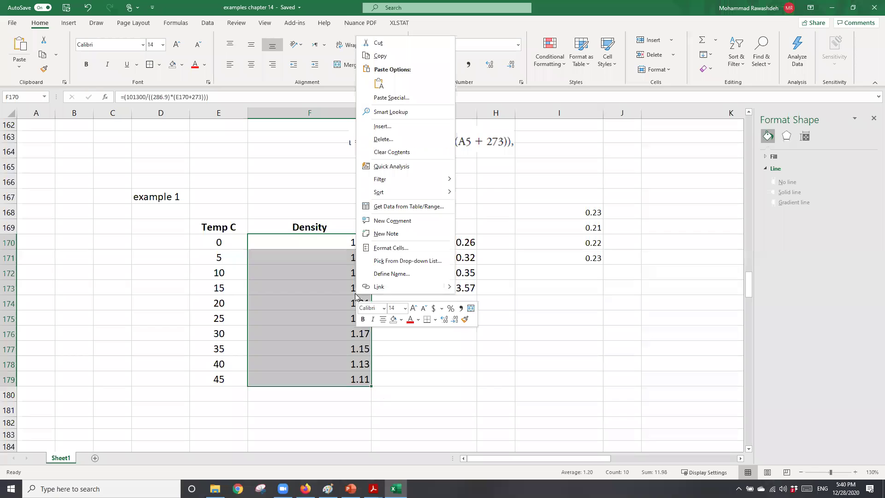
pyautogui.moveTo(388, 193)
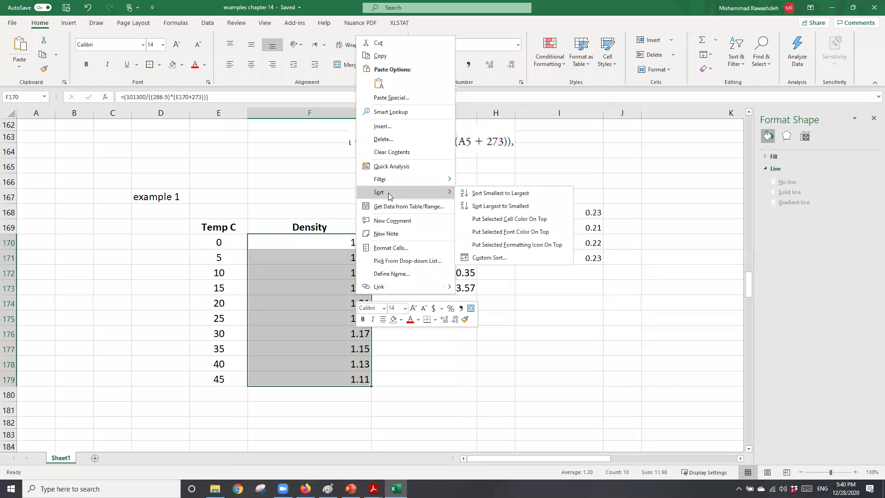
pyautogui.click(472, 194)
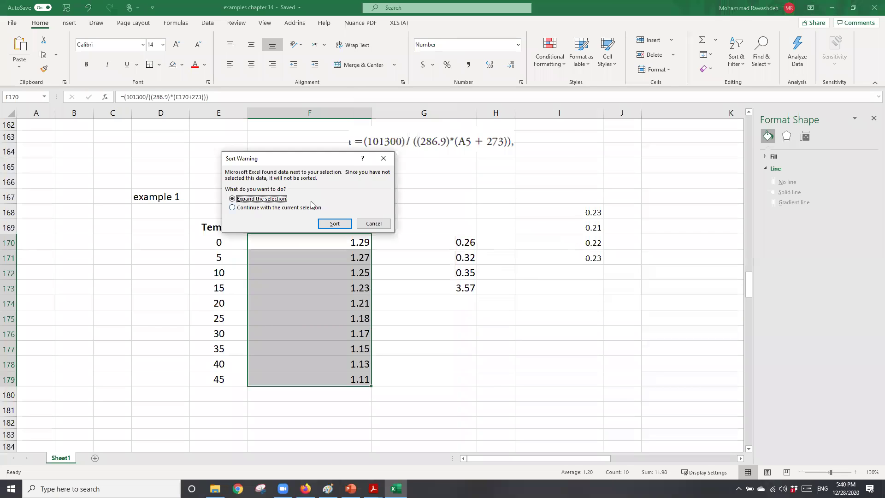
pyautogui.click(386, 159)
pyautogui.rightClick(353, 286)
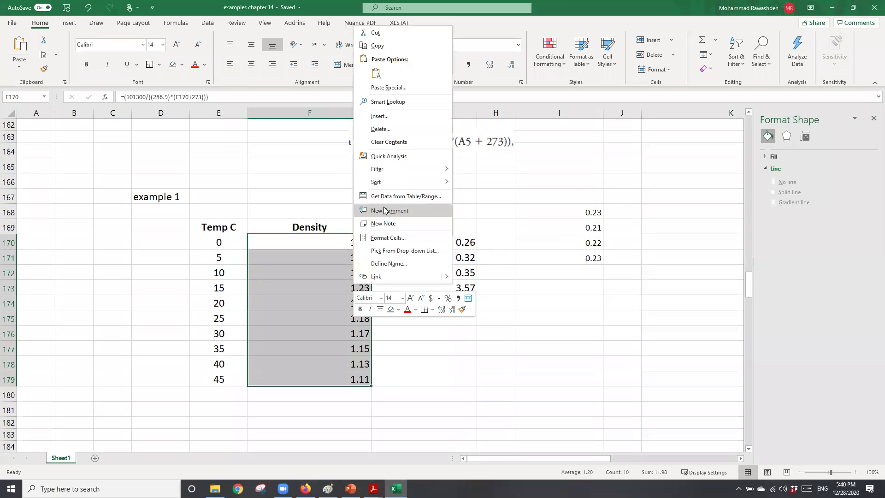
pyautogui.click(128, 353)
pyautogui.scroll(20, 148, 378)
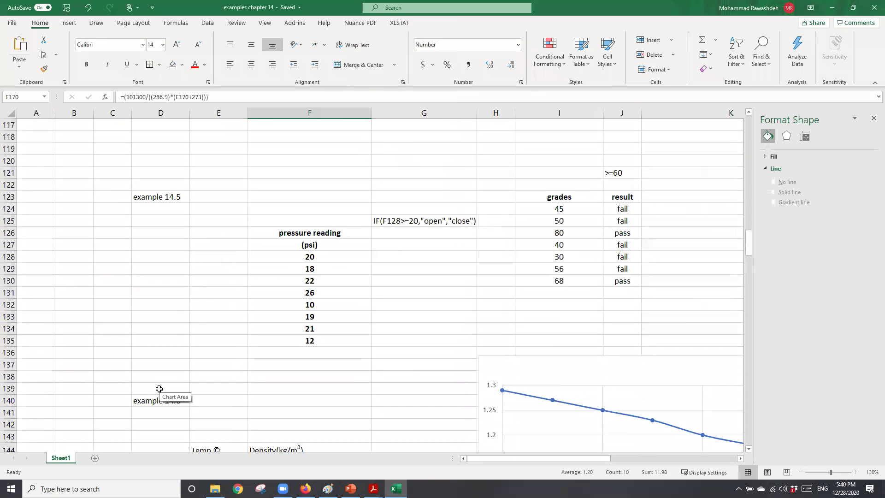
pyautogui.scroll(6, 228, 315)
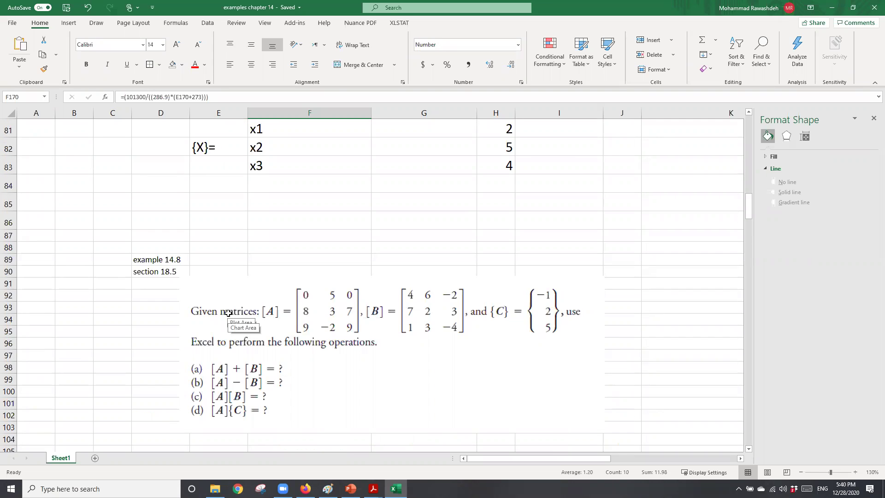
pyautogui.scroll(-16, 228, 314)
pyautogui.scroll(-17, 229, 303)
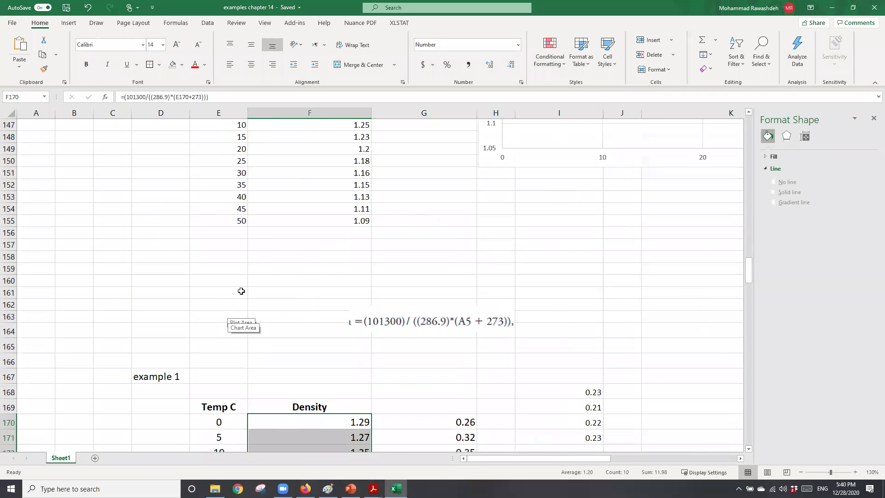
pyautogui.scroll(5, 221, 295)
# Step: Try to sort the density values in F170:F179 with the selected cell color on top
pyautogui.moveTo(222, 205); pyautogui.dragTo(234, 338)
pyautogui.moveTo(352, 198); pyautogui.dragTo(347, 333)
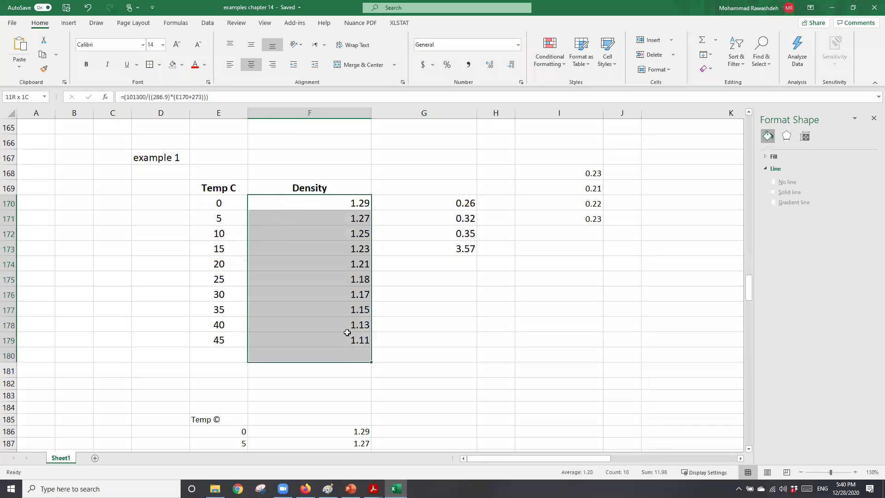
pyautogui.click(347, 337)
pyautogui.moveTo(363, 198); pyautogui.dragTo(362, 340)
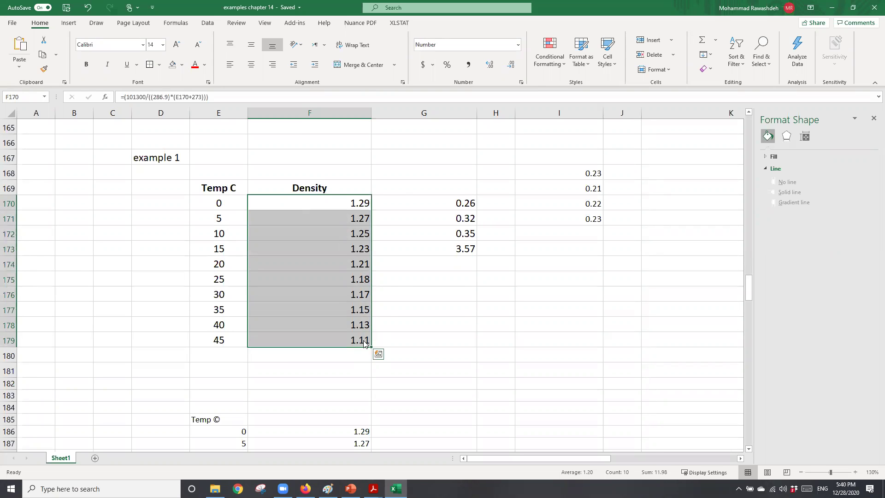
pyautogui.rightClick(365, 346)
pyautogui.moveTo(408, 244)
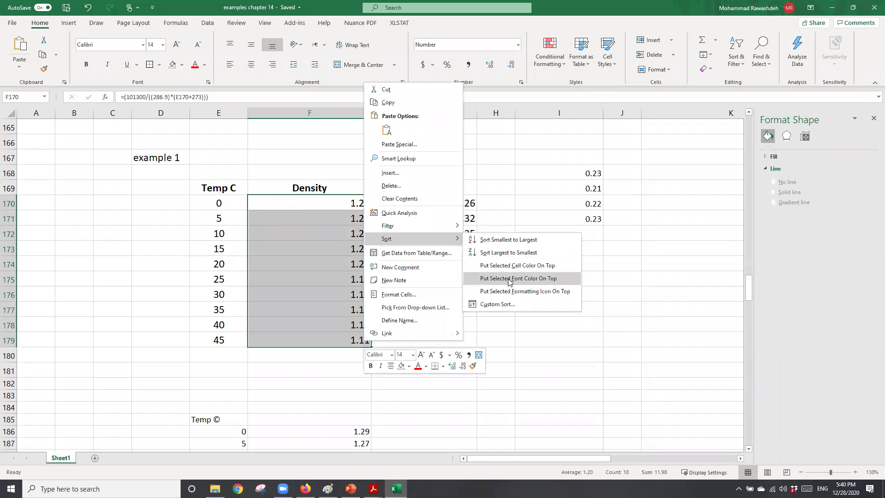
pyautogui.click(522, 270)
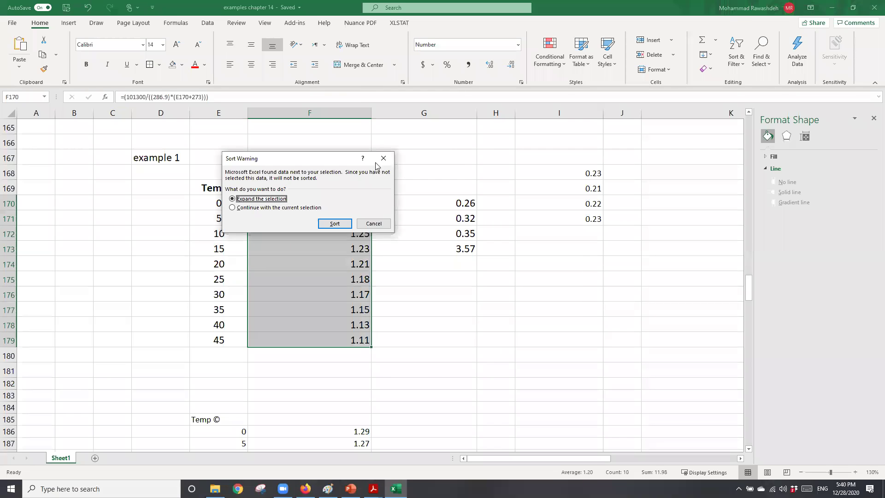
pyautogui.press('Escape')
pyautogui.click(357, 304)
pyautogui.scroll(-6, 176, 361)
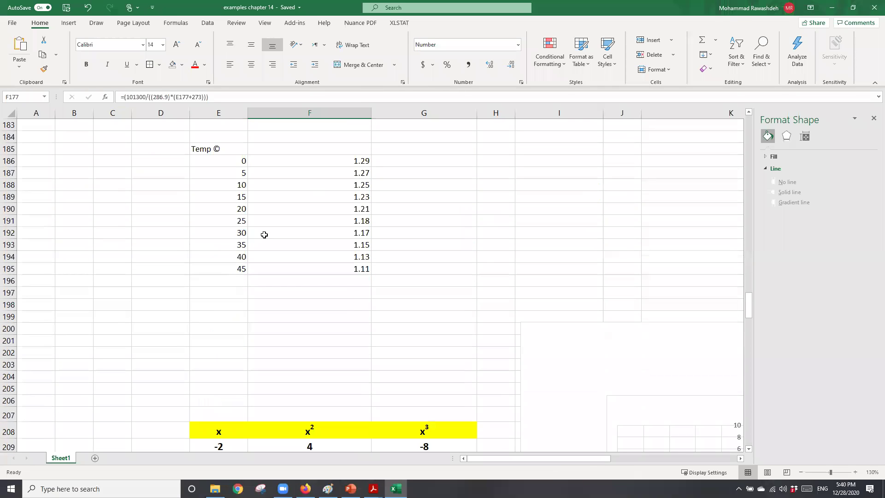
# Step: Try to find a sort function in the function library for the temperatures in E186:E195
pyautogui.moveTo(232, 163); pyautogui.dragTo(234, 271)
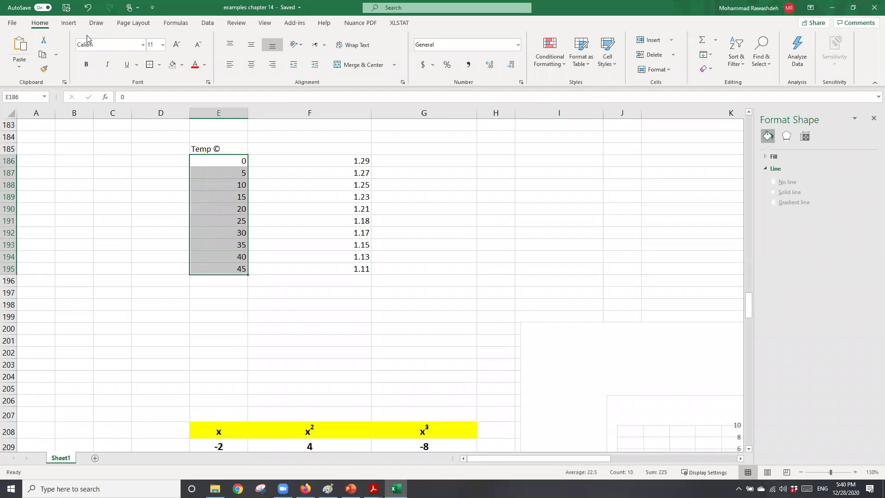
pyautogui.click(69, 24)
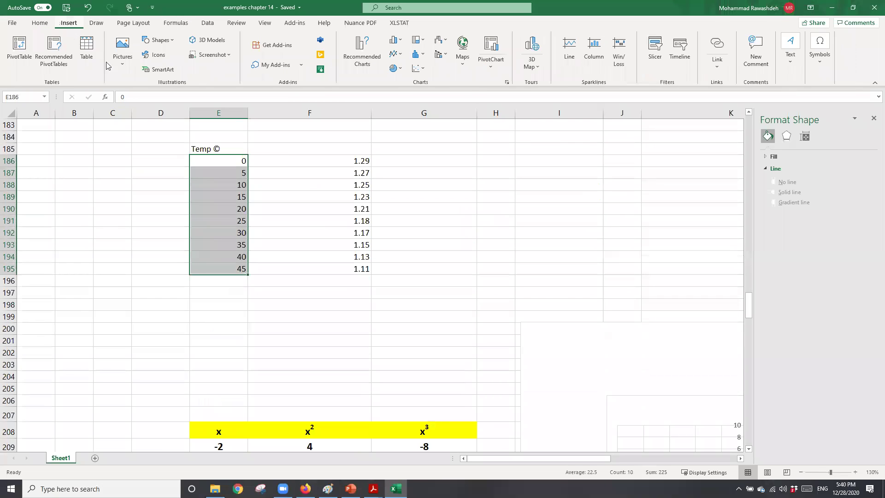
pyautogui.click(177, 23)
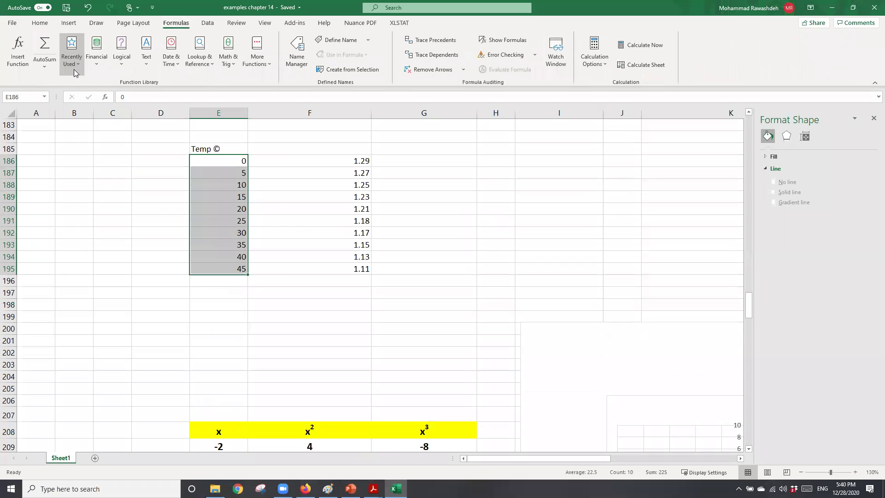
pyautogui.click(77, 73)
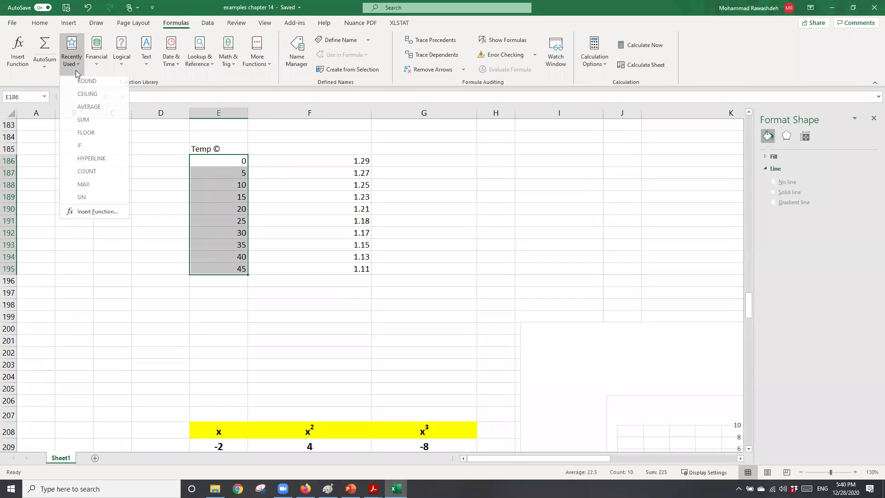
pyautogui.click(93, 214)
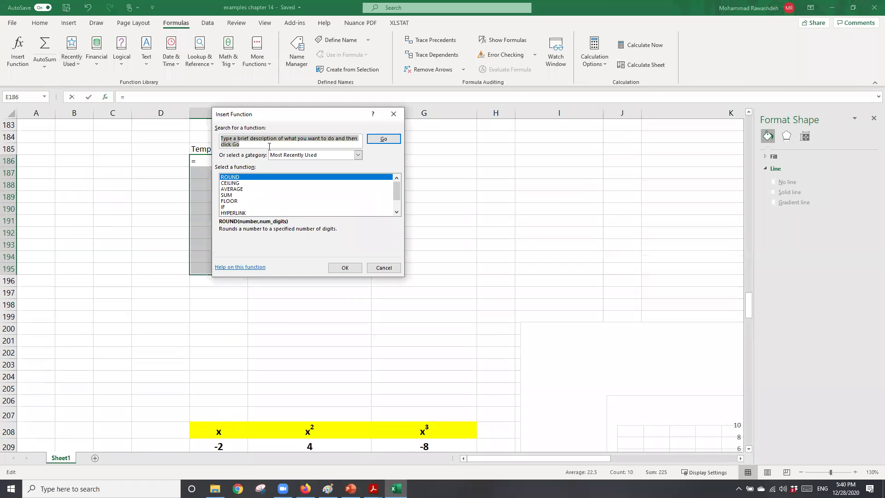
pyautogui.write('sort')
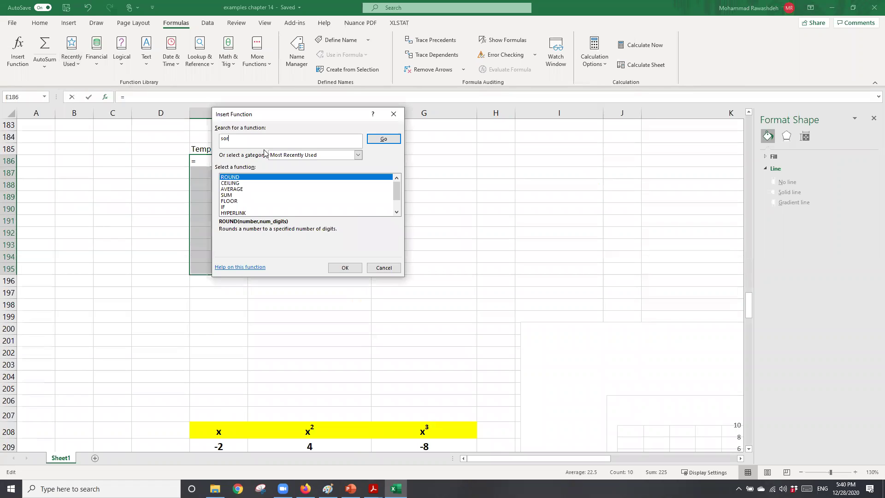
# Step: Try to enter a ROUND function in E186 with the densities F186:F195 as its number argument
pyautogui.click(345, 268)
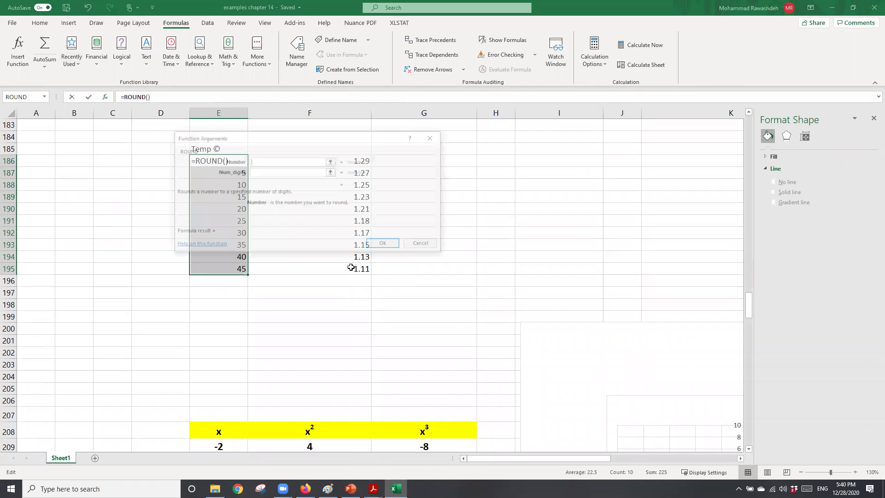
pyautogui.click(332, 161)
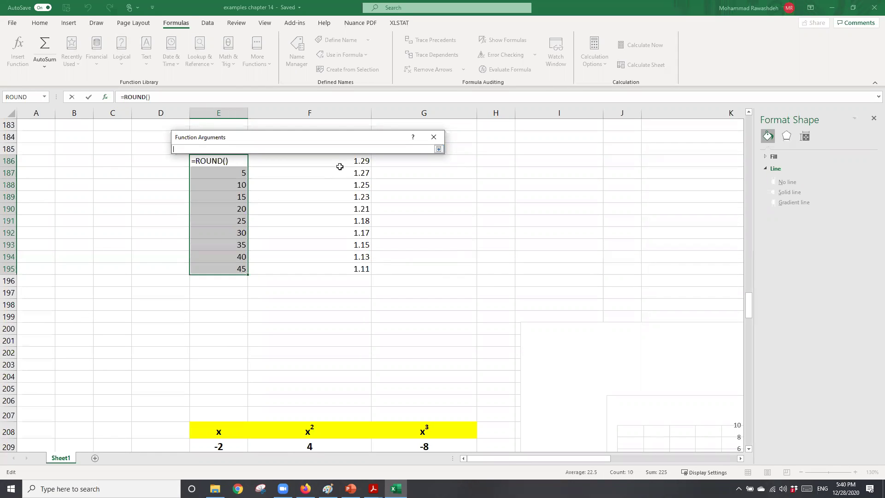
pyautogui.moveTo(361, 159); pyautogui.dragTo(362, 257)
pyautogui.press('Return')
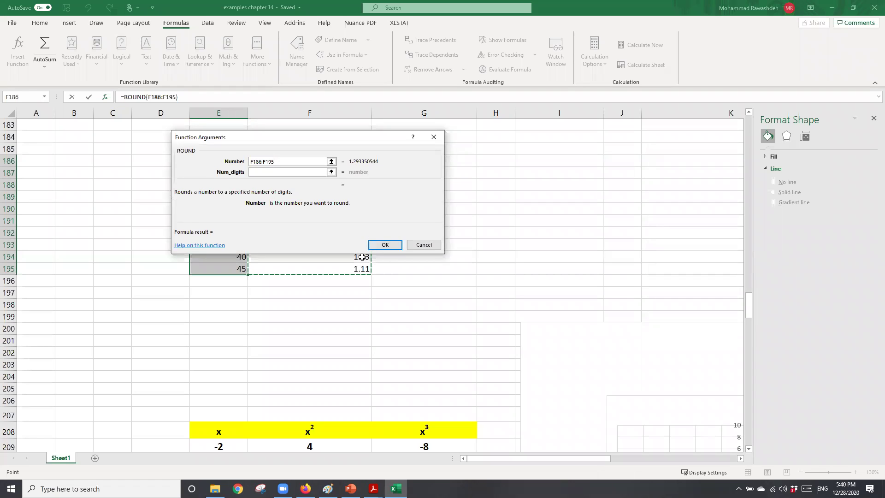
pyautogui.click(385, 246)
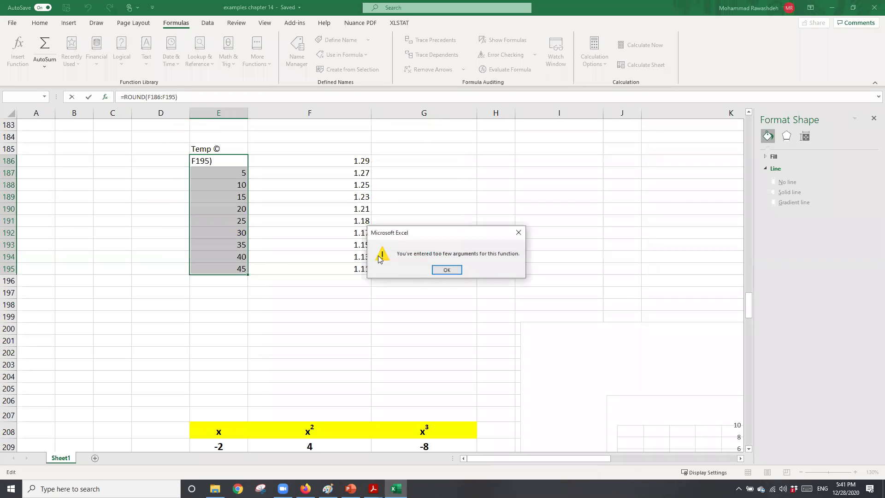
pyautogui.click(448, 271)
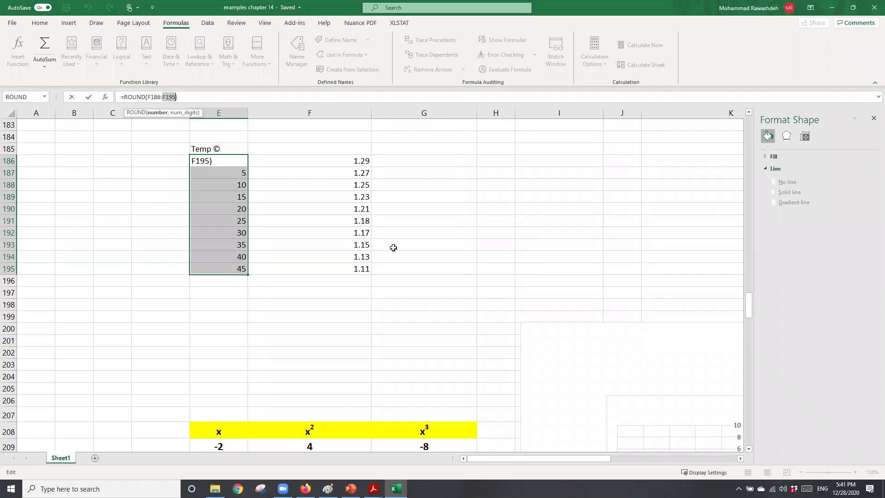
pyautogui.click(236, 138)
pyautogui.press('Escape')
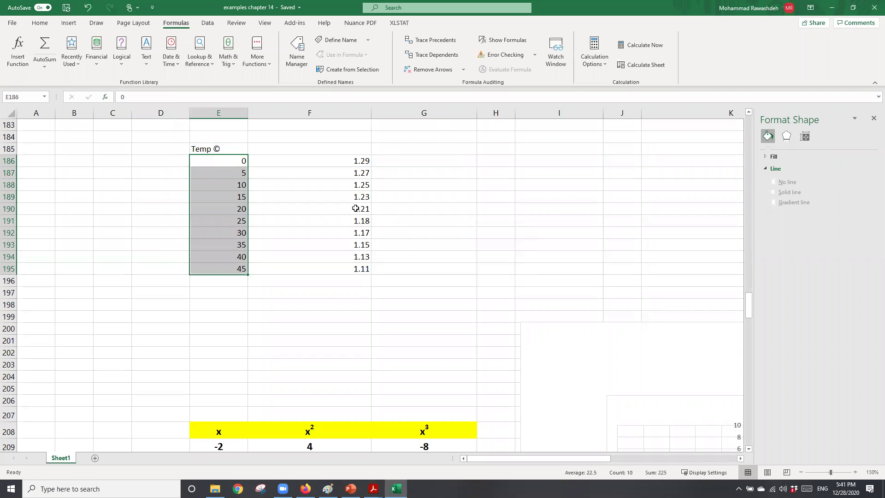
pyautogui.click(329, 296)
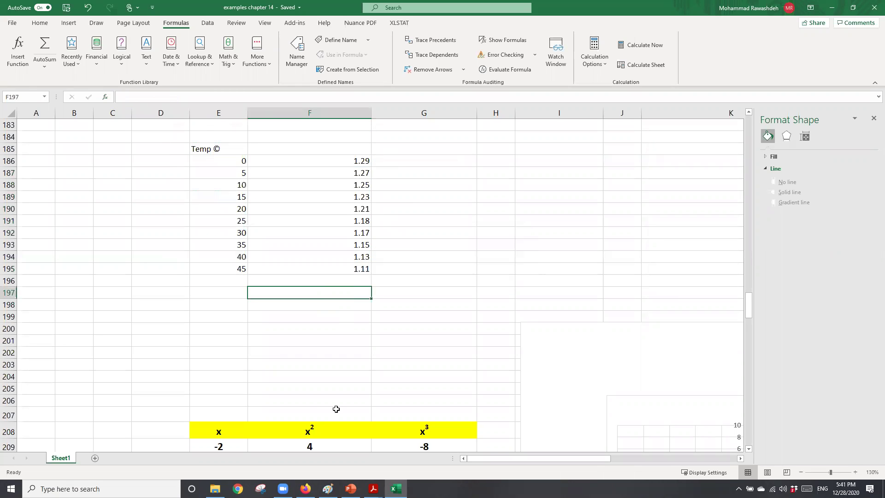
# Step: Review the worksheet examples from the pressure and grades tables down to the polynomial trendline chart
pyautogui.scroll(1, 307, 420)
pyautogui.scroll(9, 307, 420)
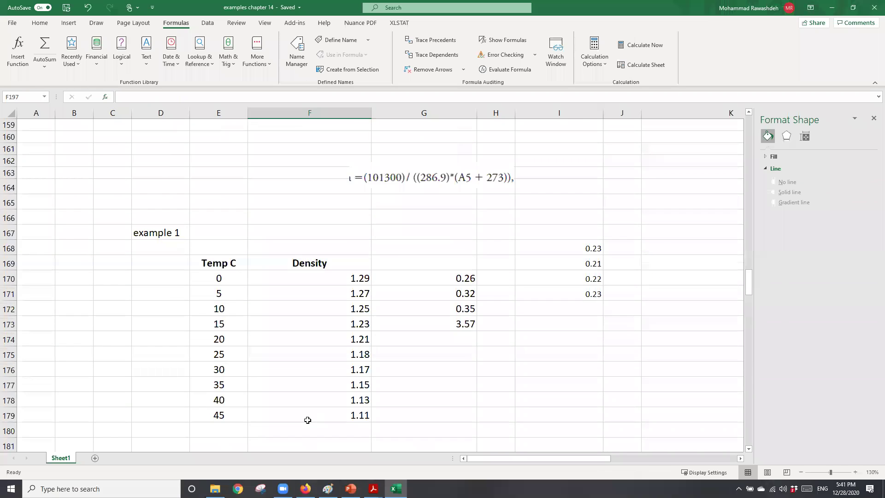
pyautogui.scroll(12, 328, 370)
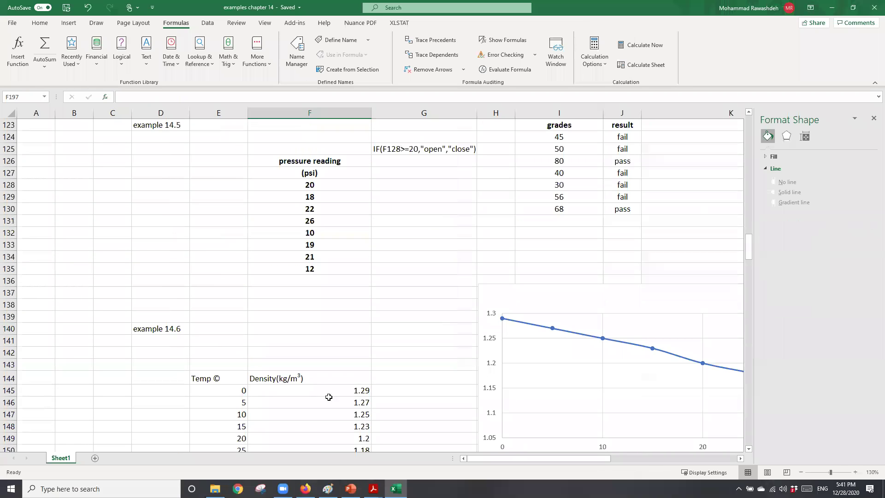
pyautogui.scroll(9, 326, 398)
pyautogui.scroll(-8, 328, 396)
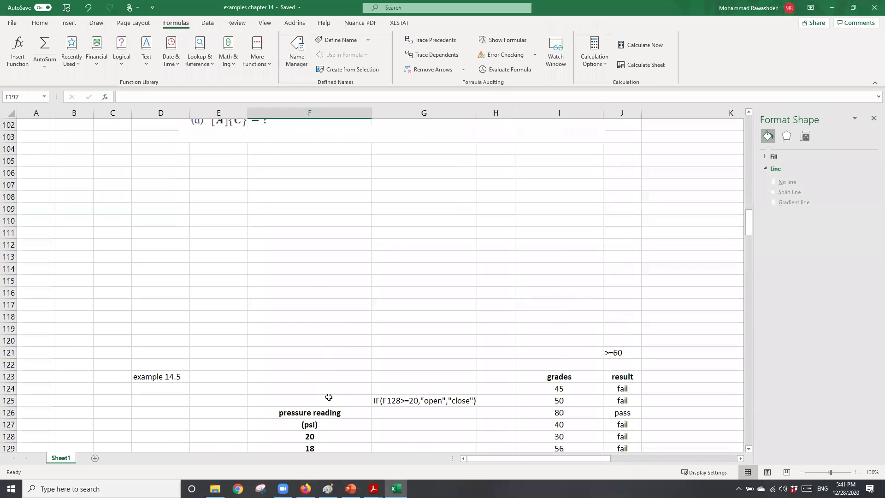
pyautogui.scroll(-14, 328, 394)
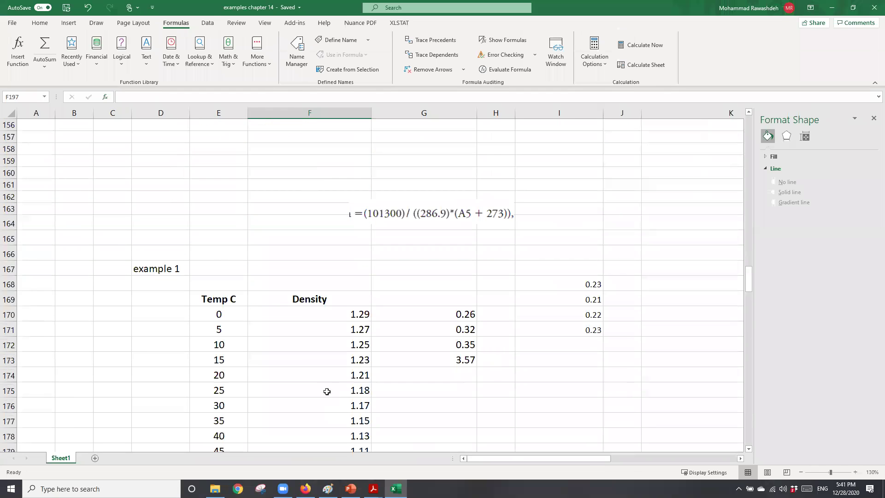
pyautogui.scroll(-3, 327, 392)
pyautogui.scroll(-11, 328, 384)
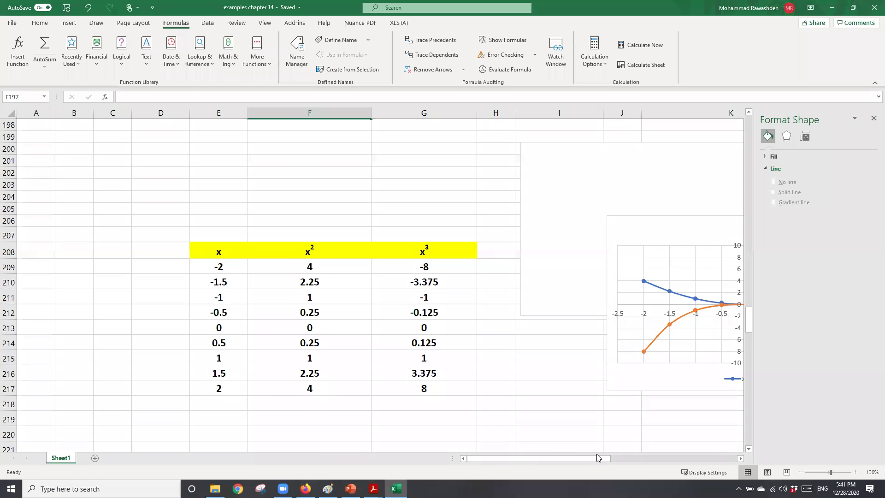
pyautogui.scroll(-9, 397, 423)
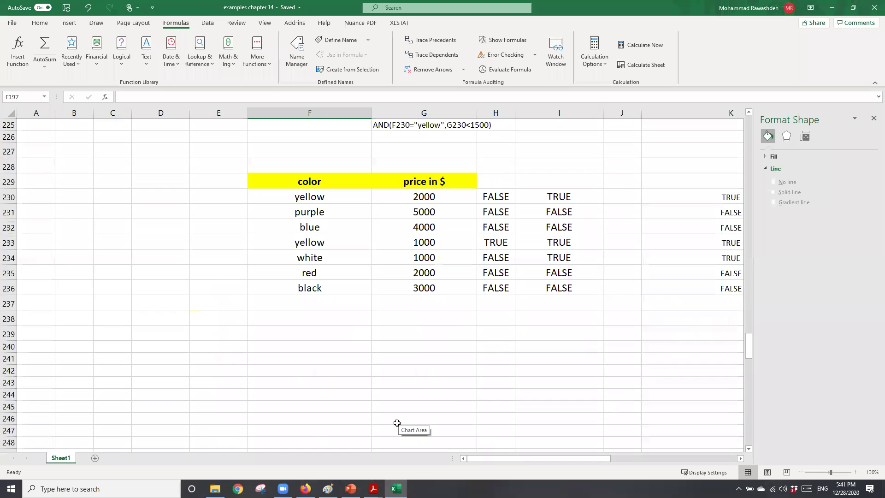
pyautogui.scroll(-8, 398, 422)
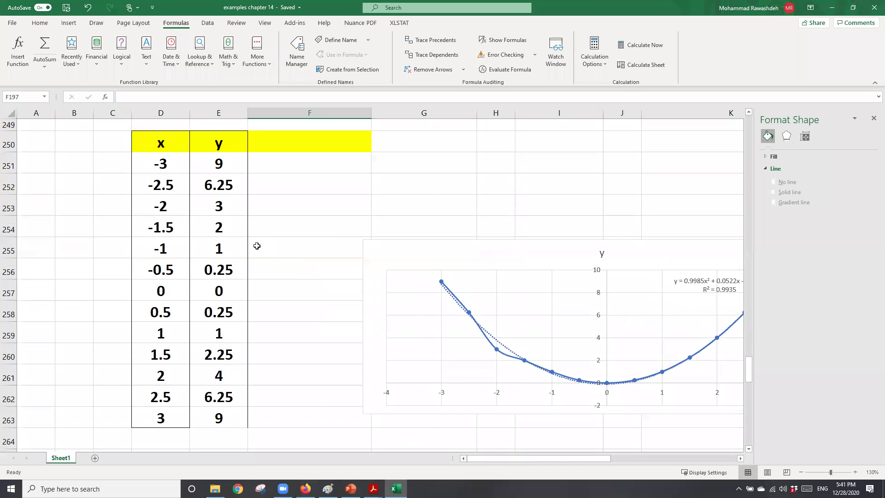
pyautogui.moveTo(547, 458); pyautogui.dragTo(638, 458)
pyautogui.scroll(-5, 392, 398)
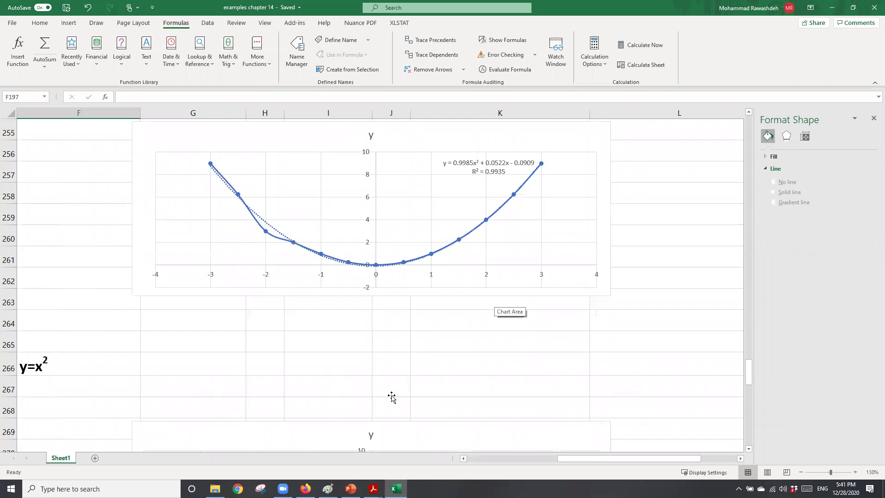
# Step: Review the examples back up the sheet, including the linear equations of example 14.9, up to example 14.11
pyautogui.scroll(6, 407, 381)
pyautogui.scroll(20, 436, 402)
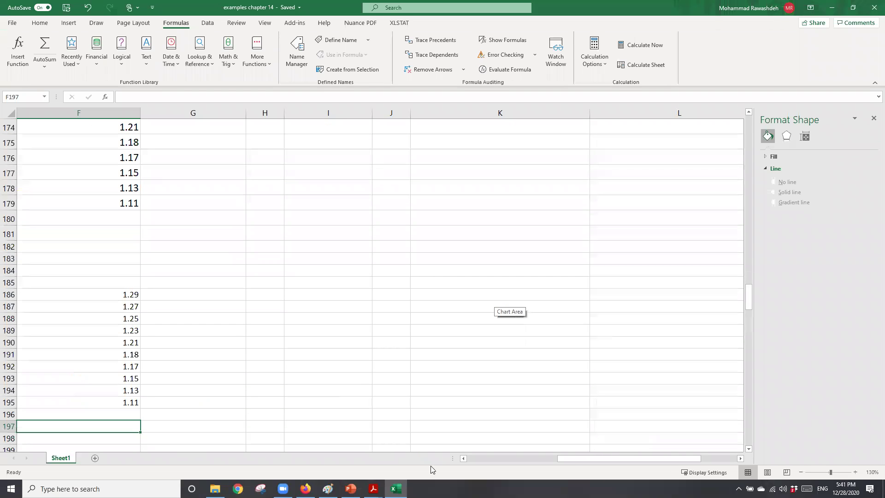
pyautogui.click(500, 457)
pyautogui.scroll(11, 363, 414)
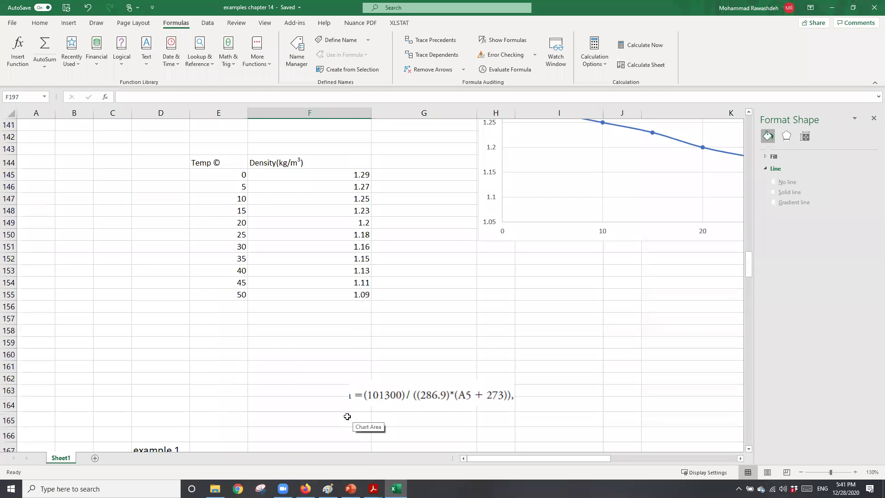
pyautogui.scroll(20, 347, 416)
pyautogui.scroll(4, 310, 372)
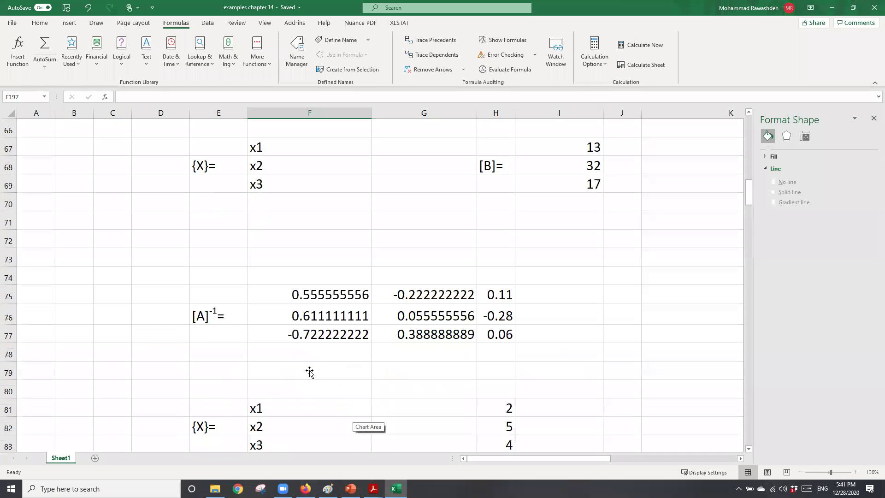
pyautogui.scroll(13, 113, 251)
pyautogui.scroll(-3, 159, 302)
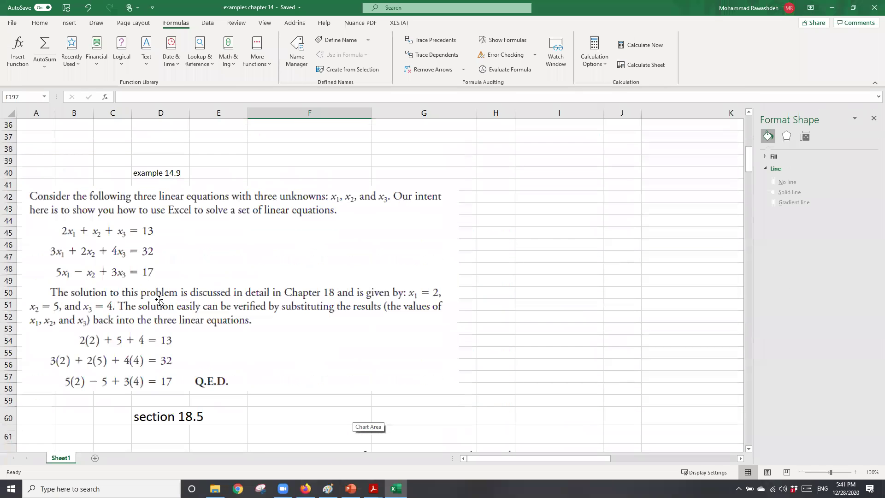
pyautogui.scroll(-2, 89, 182)
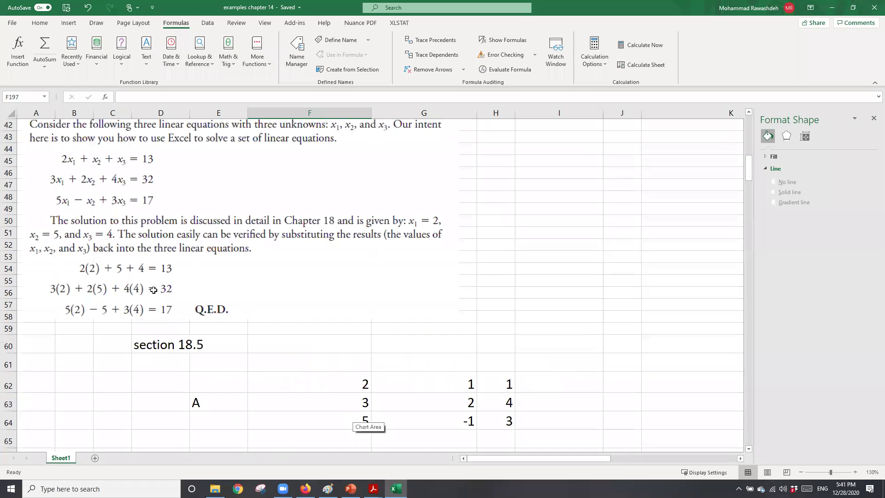
pyautogui.scroll(-9, 154, 289)
pyautogui.scroll(4, 325, 380)
pyautogui.scroll(18, 325, 380)
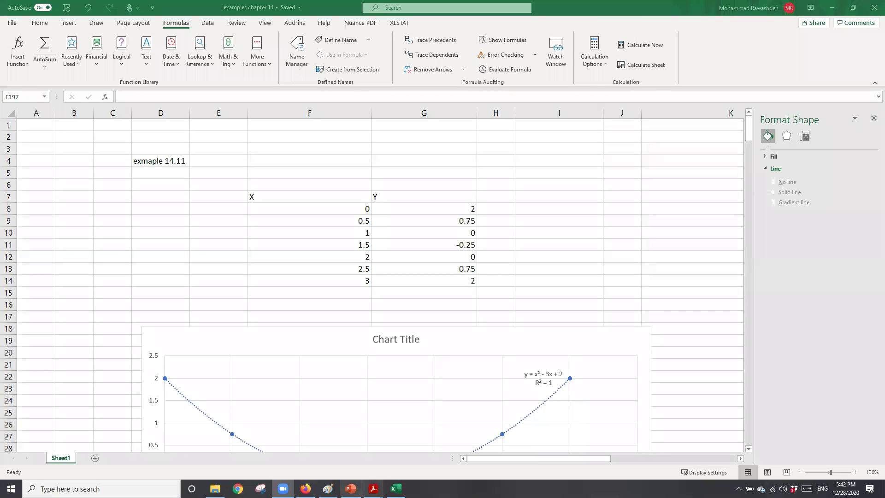
# Step: Switch to the Chapter 14 presentation in PowerPoint and start the slide show from the Example 14.3 slide
pyautogui.click(350, 489)
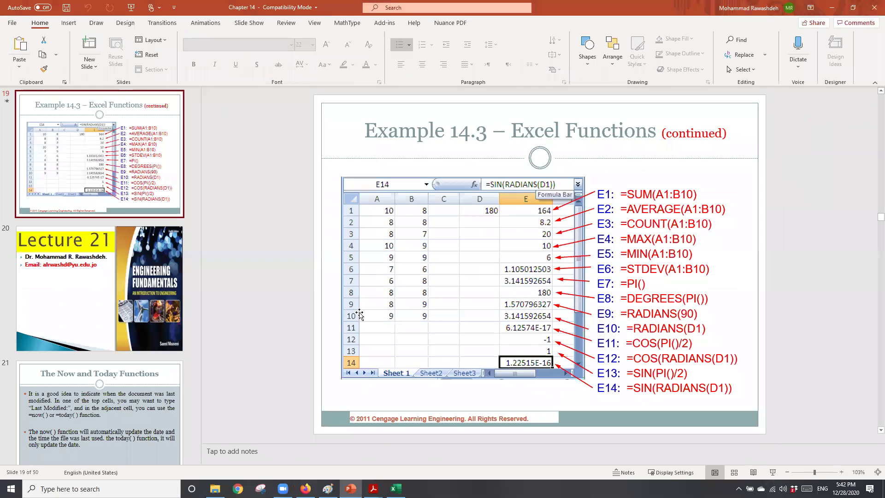
pyautogui.click(773, 473)
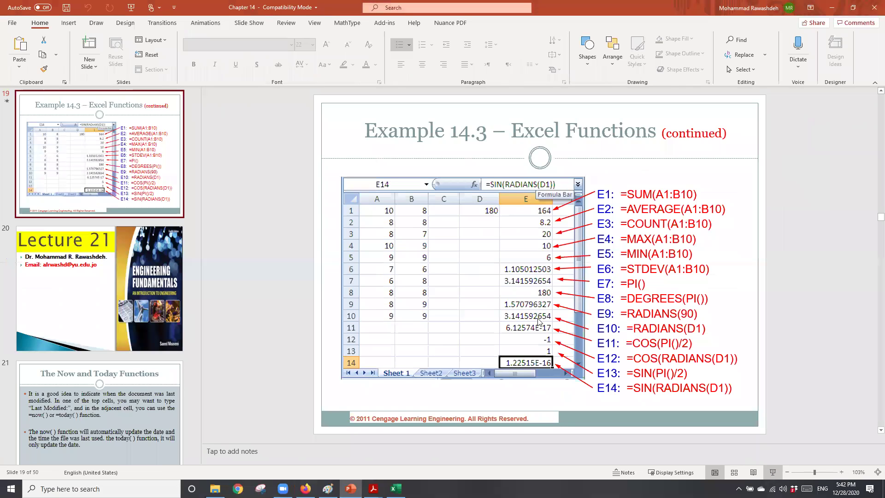